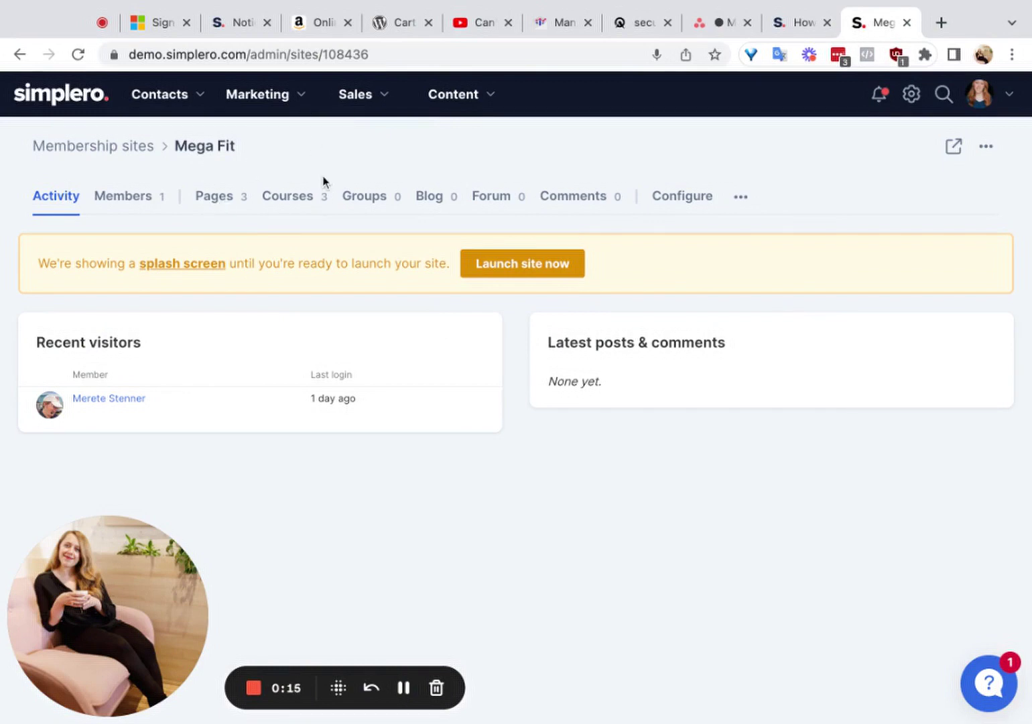
click(279, 97)
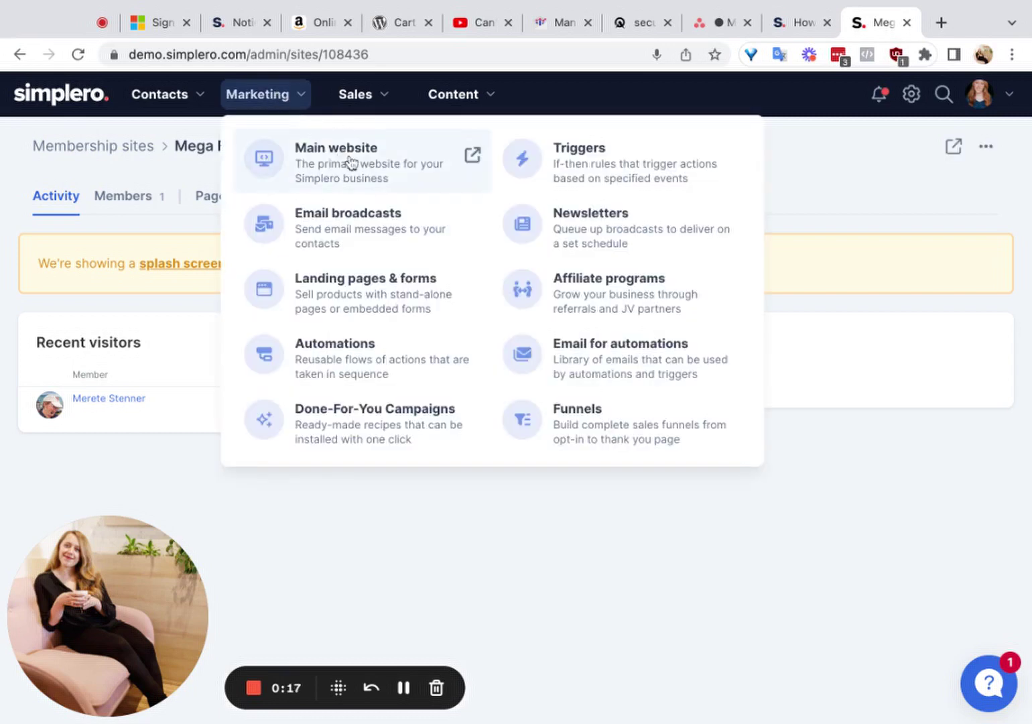
click(463, 94)
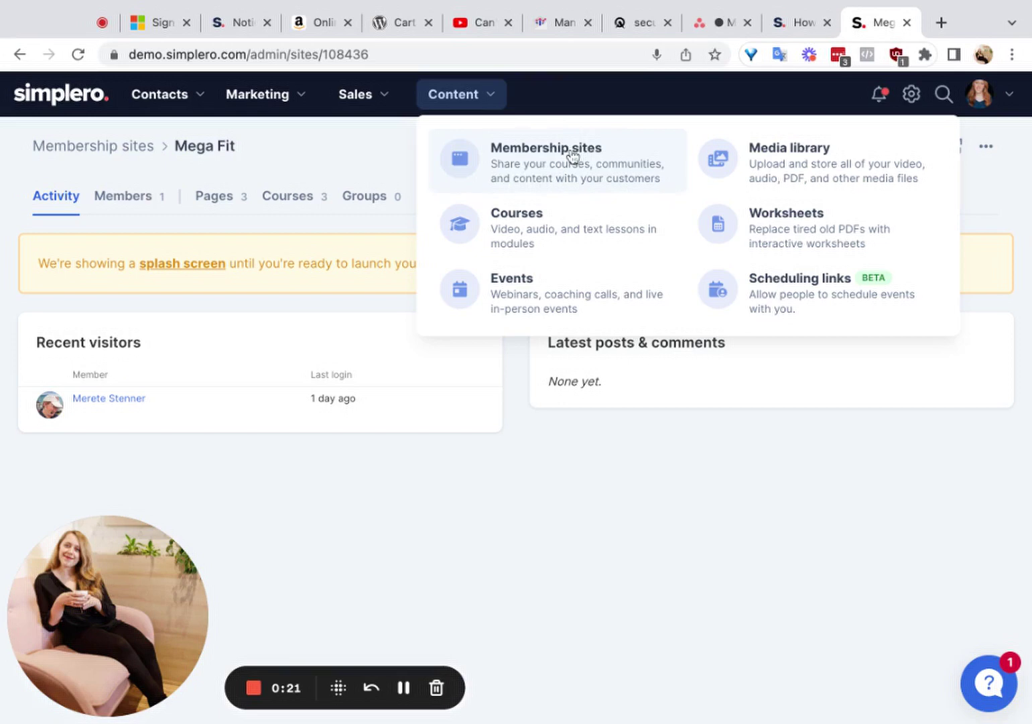
click(360, 145)
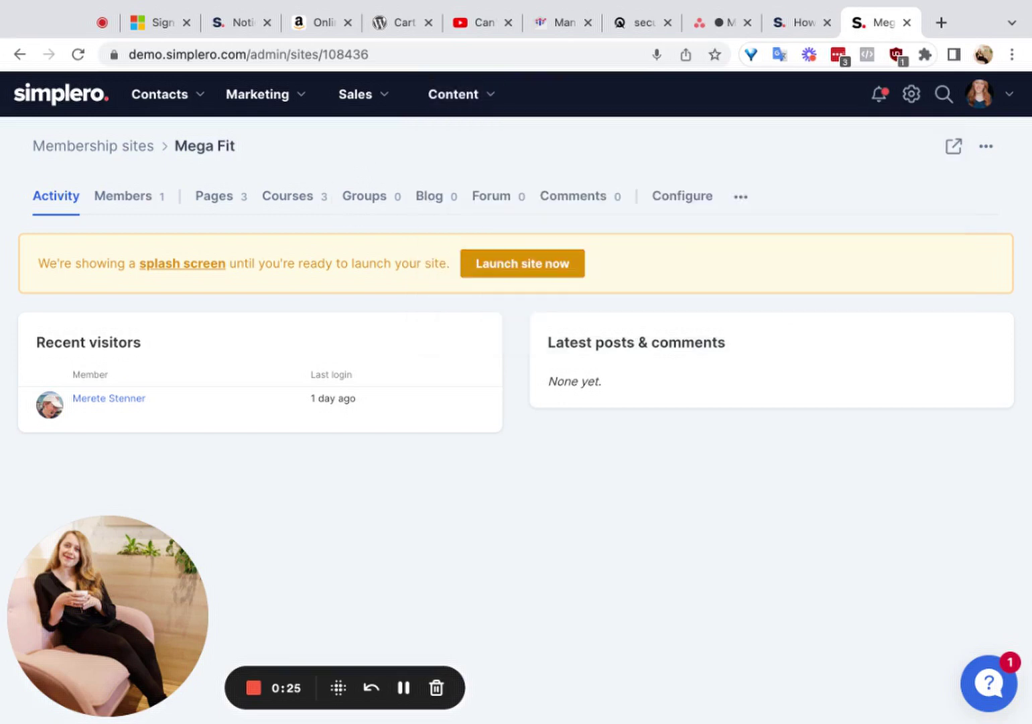
click(468, 104)
click(368, 145)
click(250, 110)
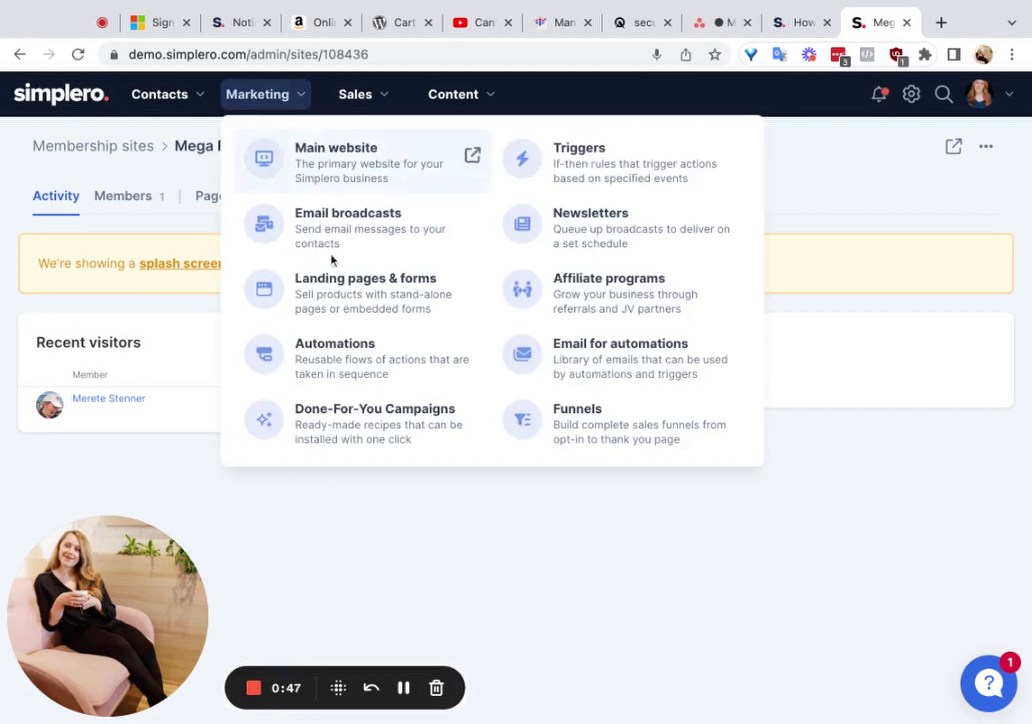
click(404, 687)
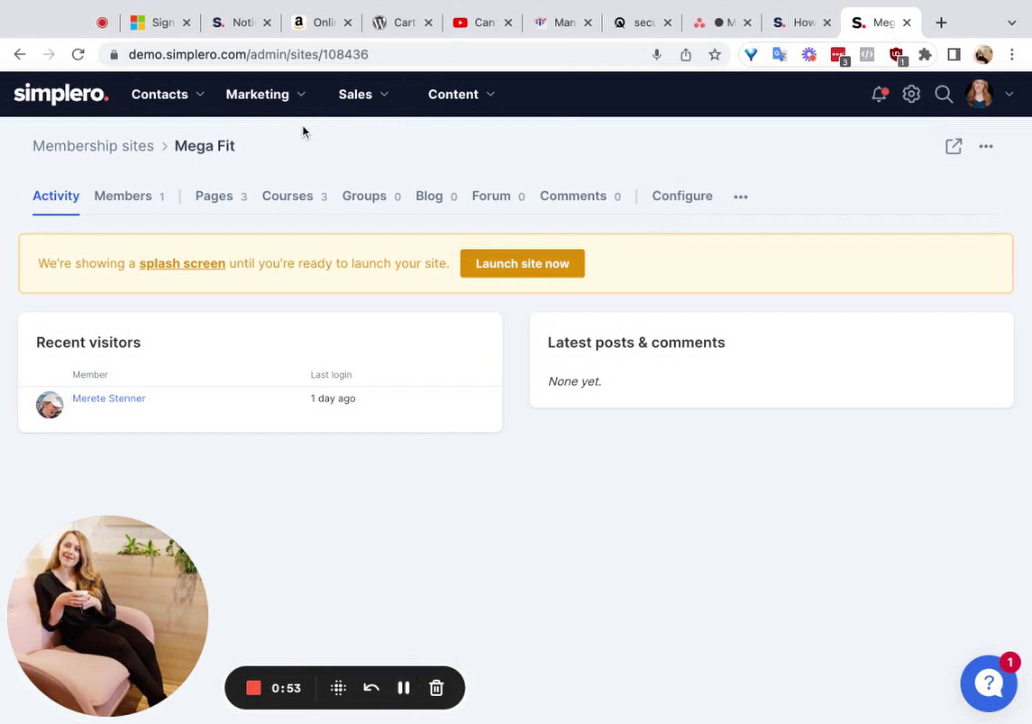
Open the Mega Fit site's course list and start creating a new course
click(290, 205)
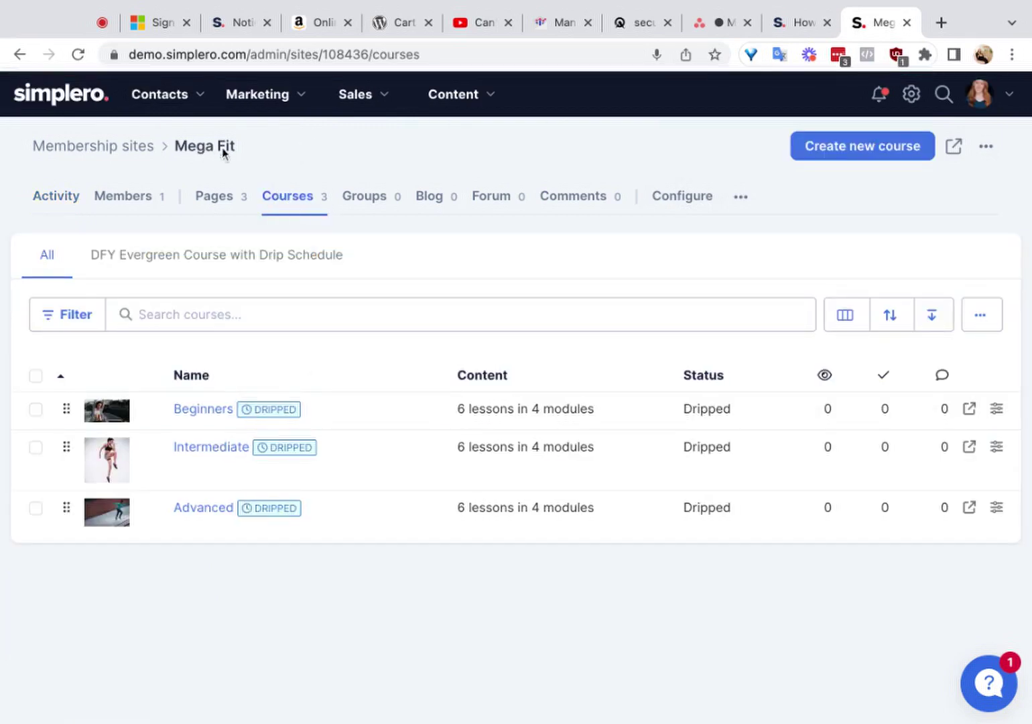
click(457, 92)
click(838, 156)
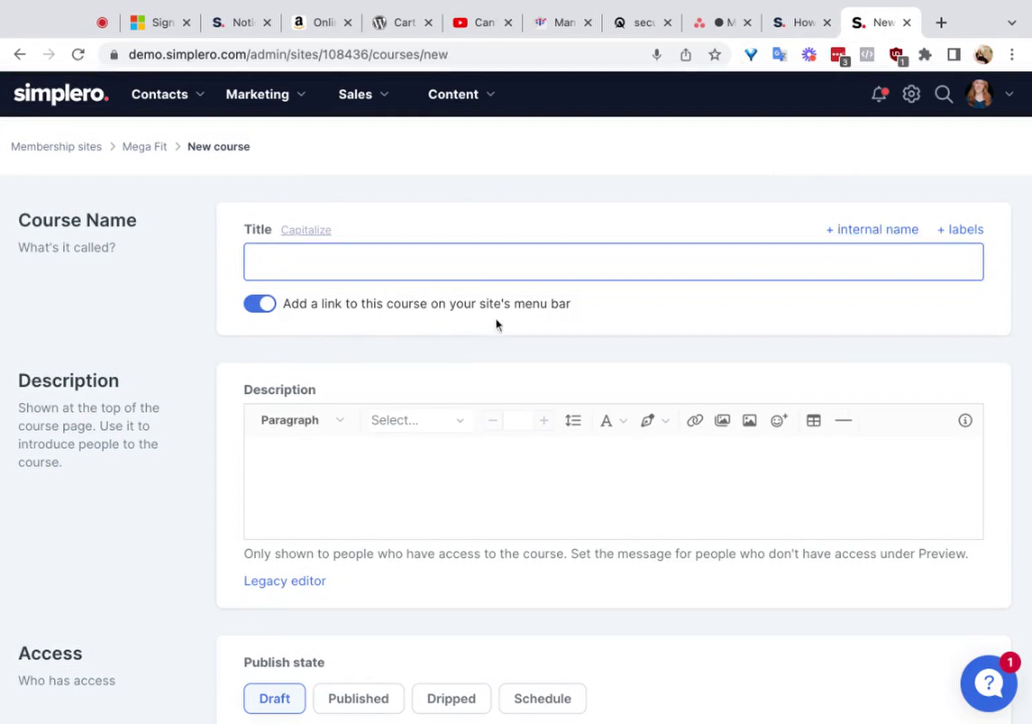
Try the Dripped and Schedule publish states in the new course's access settings
scroll(567, 344, down, 2)
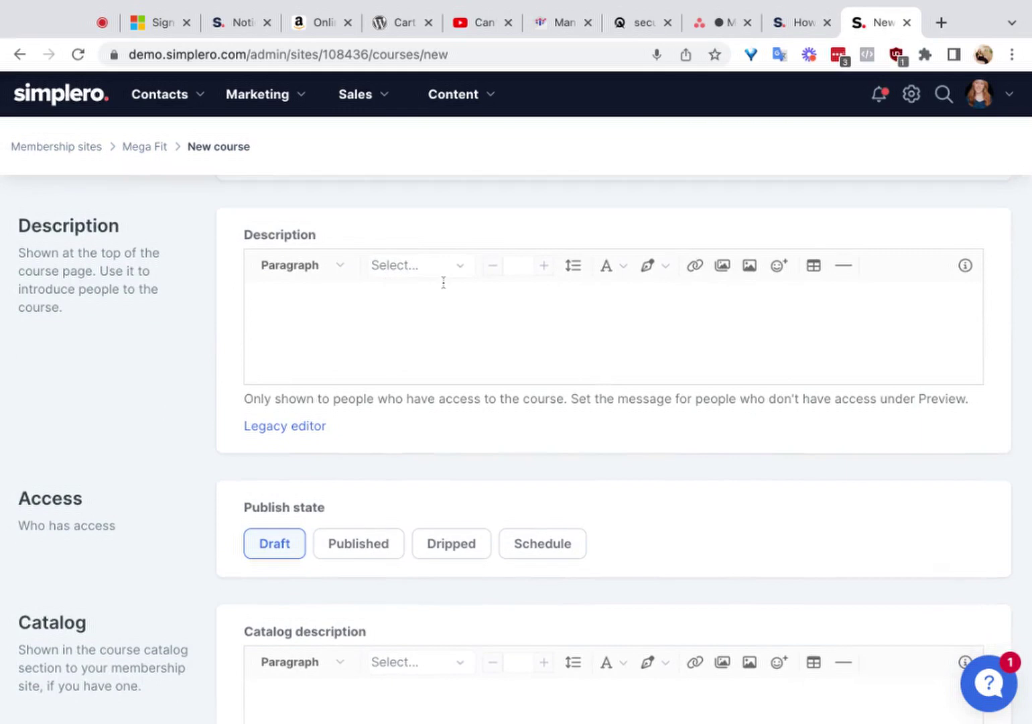
click(416, 316)
scroll(609, 347, down, 4)
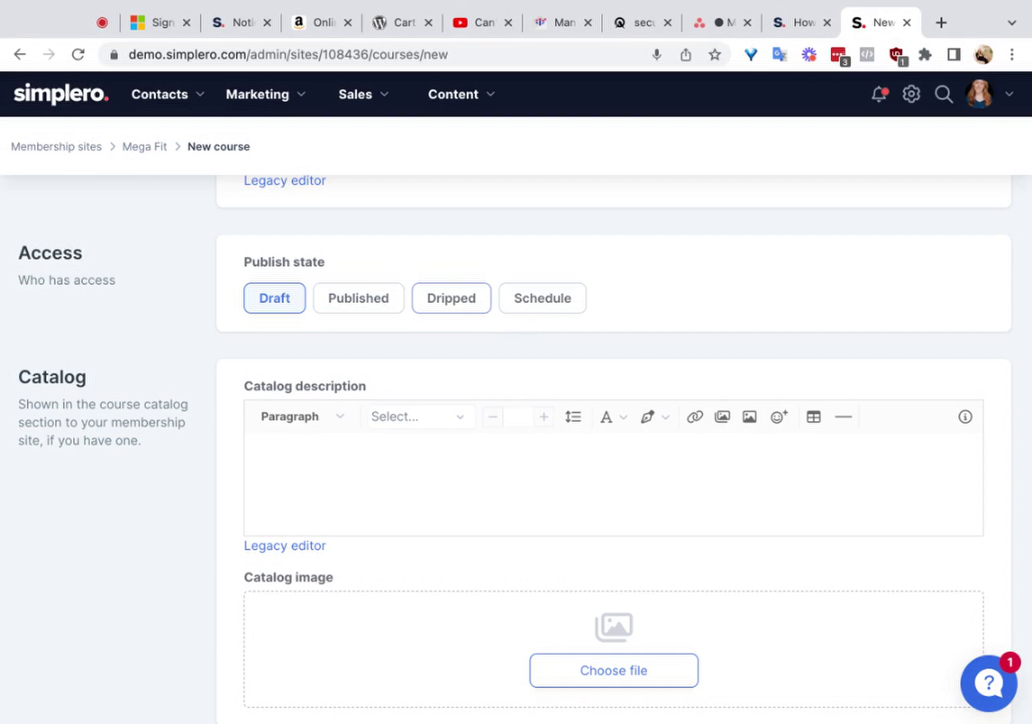
click(477, 303)
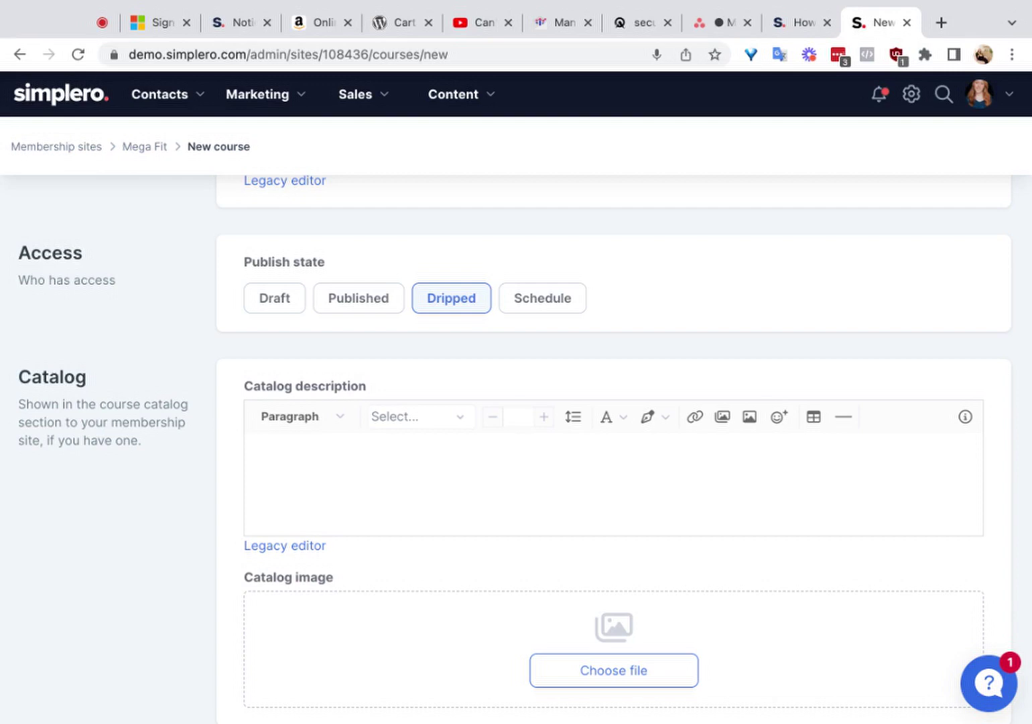
click(557, 310)
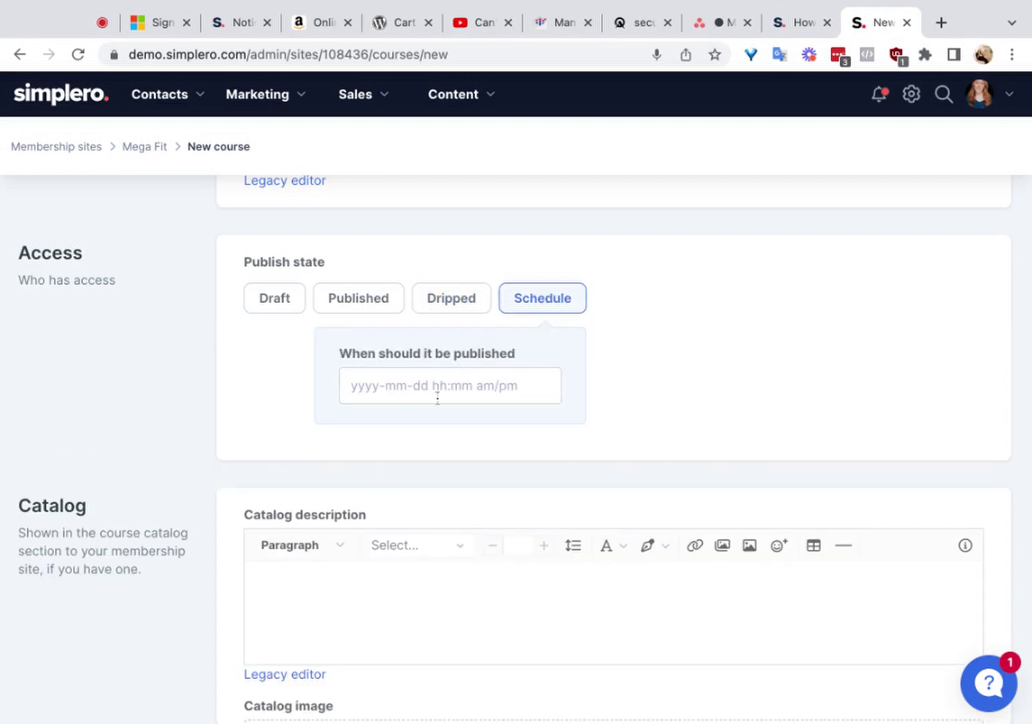
Examine the new course's catalog description, catalog image and presentation options
scroll(588, 411, down, 4)
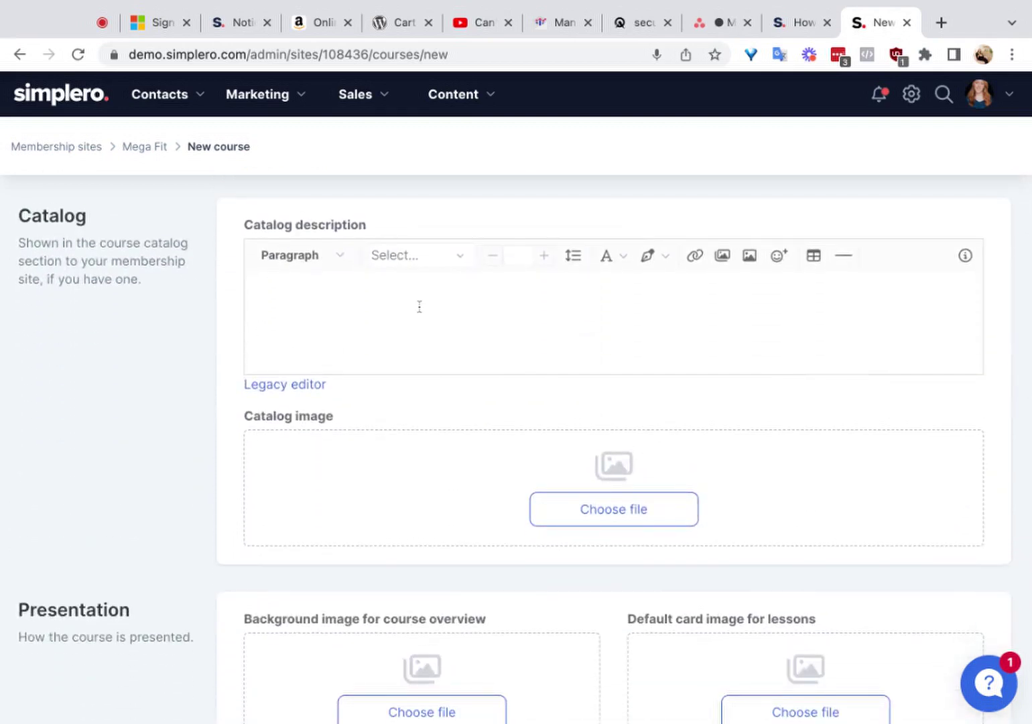
click(487, 322)
scroll(588, 299, down, 3)
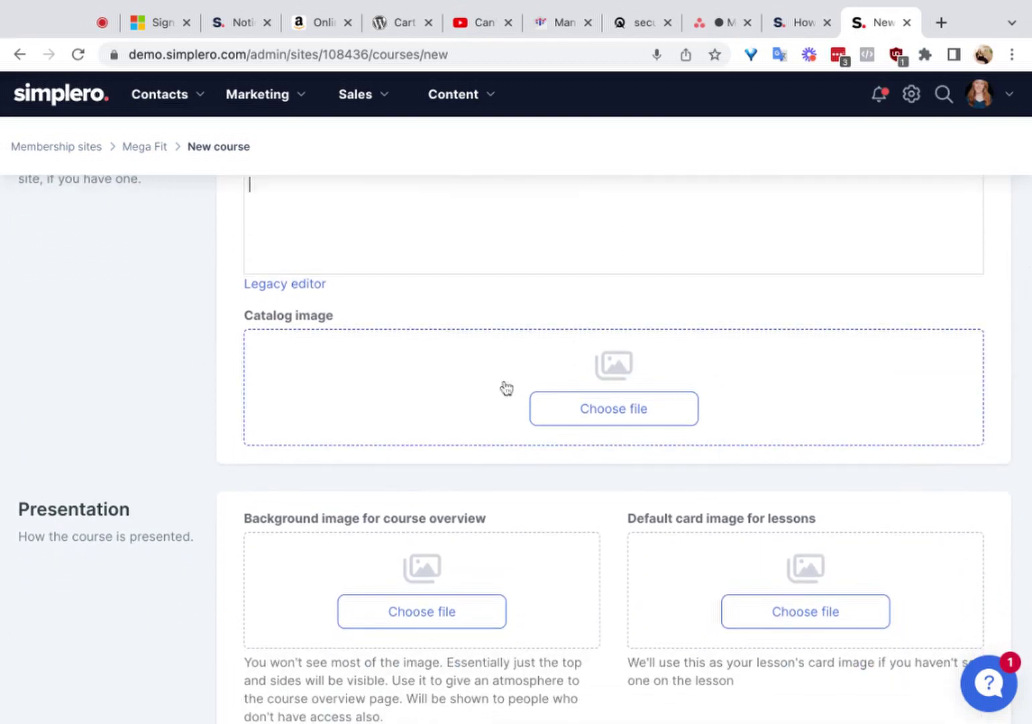
scroll(641, 396, down, 5)
scroll(641, 398, down, 3)
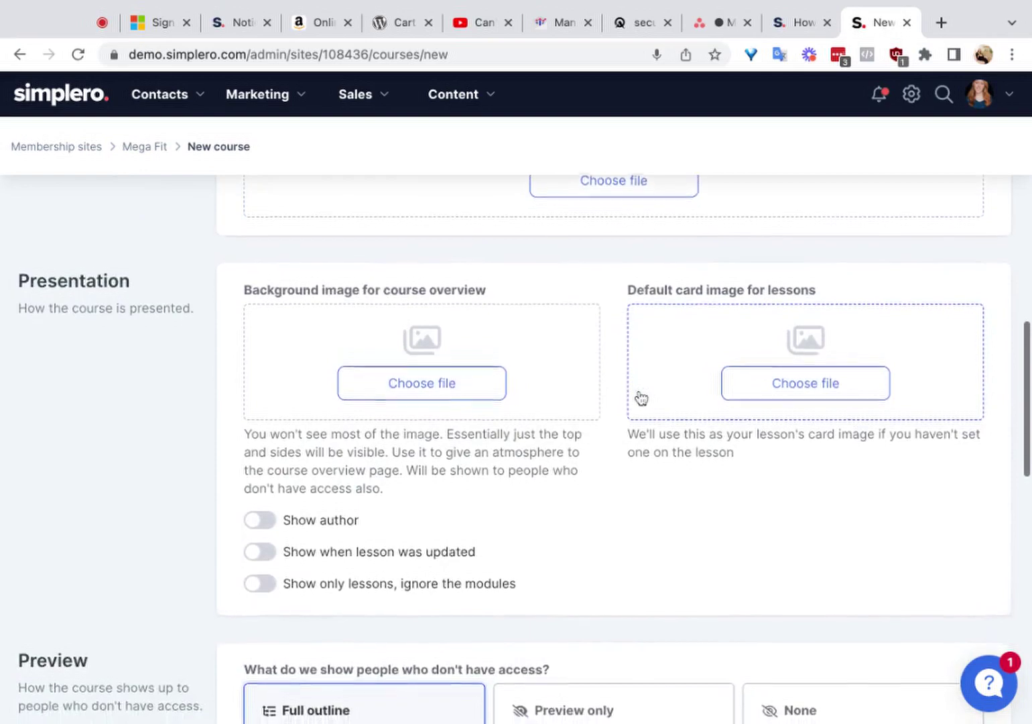
scroll(622, 337, up, 10)
scroll(622, 337, up, 4)
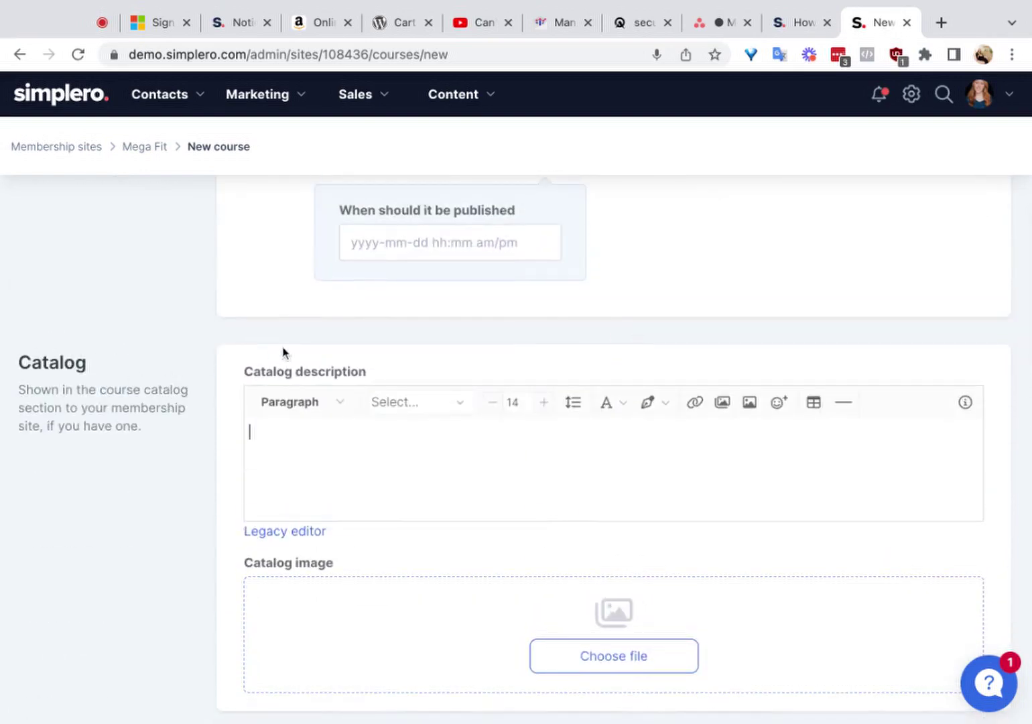
scroll(479, 396, down, 10)
scroll(478, 392, down, 4)
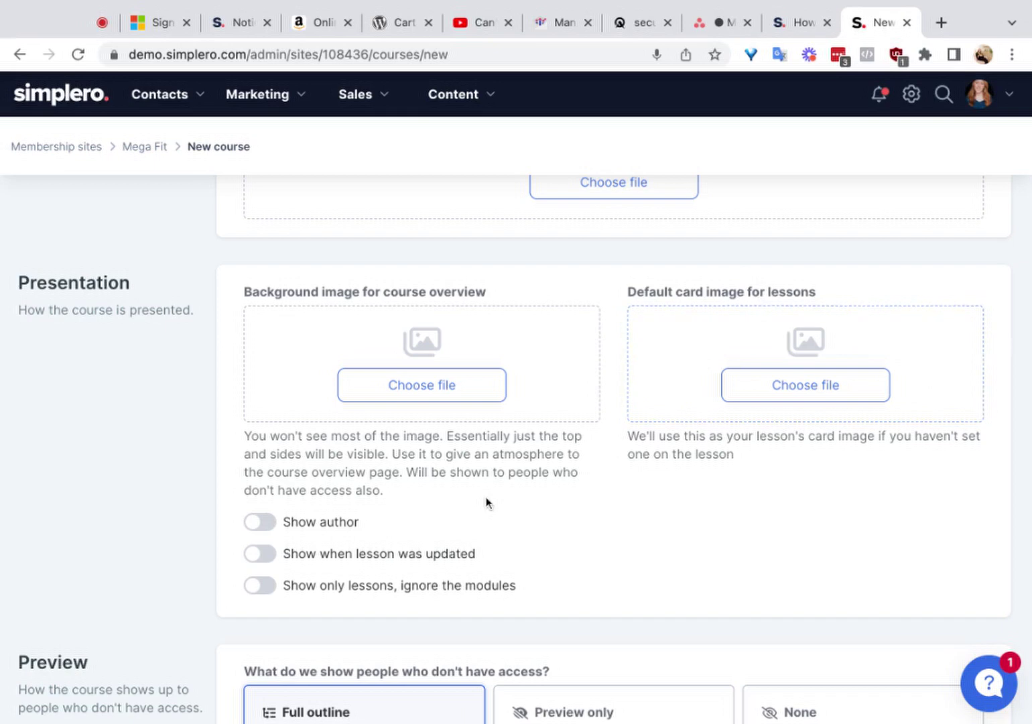
scroll(487, 503, down, 2)
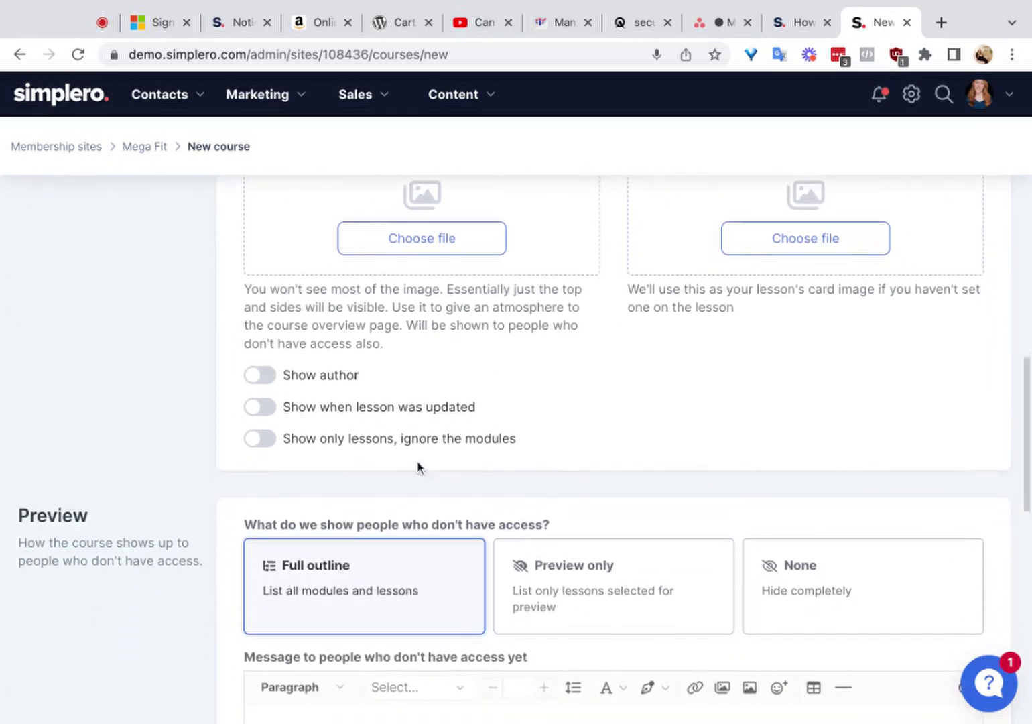
scroll(302, 388, up, 1)
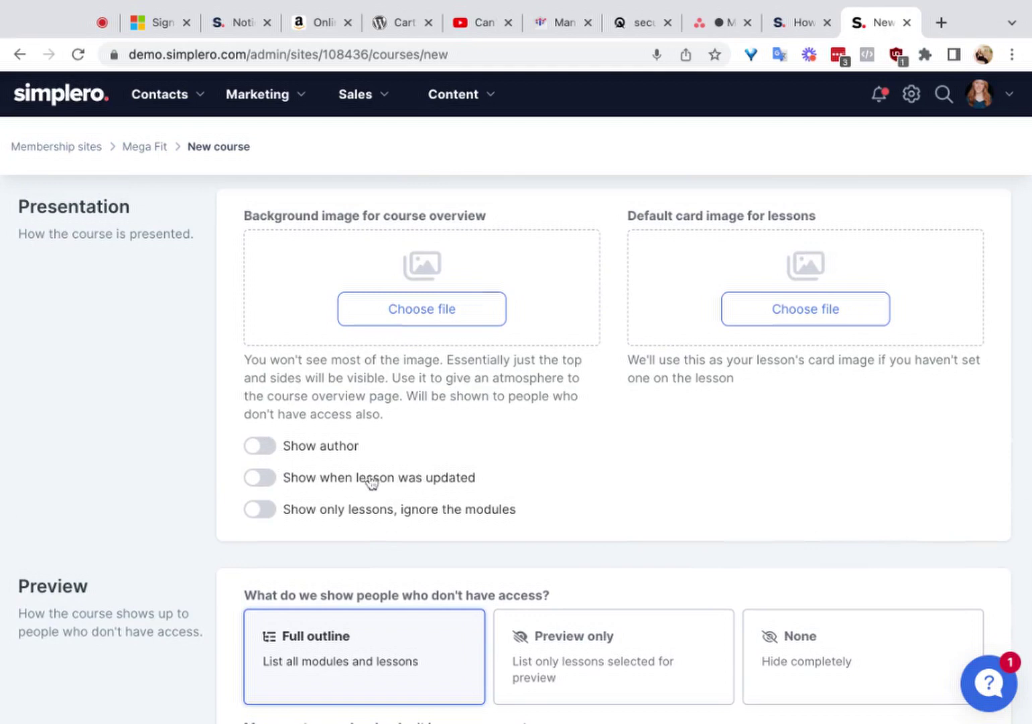
Try the Preview only option for people without access, and set the preview back to Full outline
scroll(381, 511, down, 5)
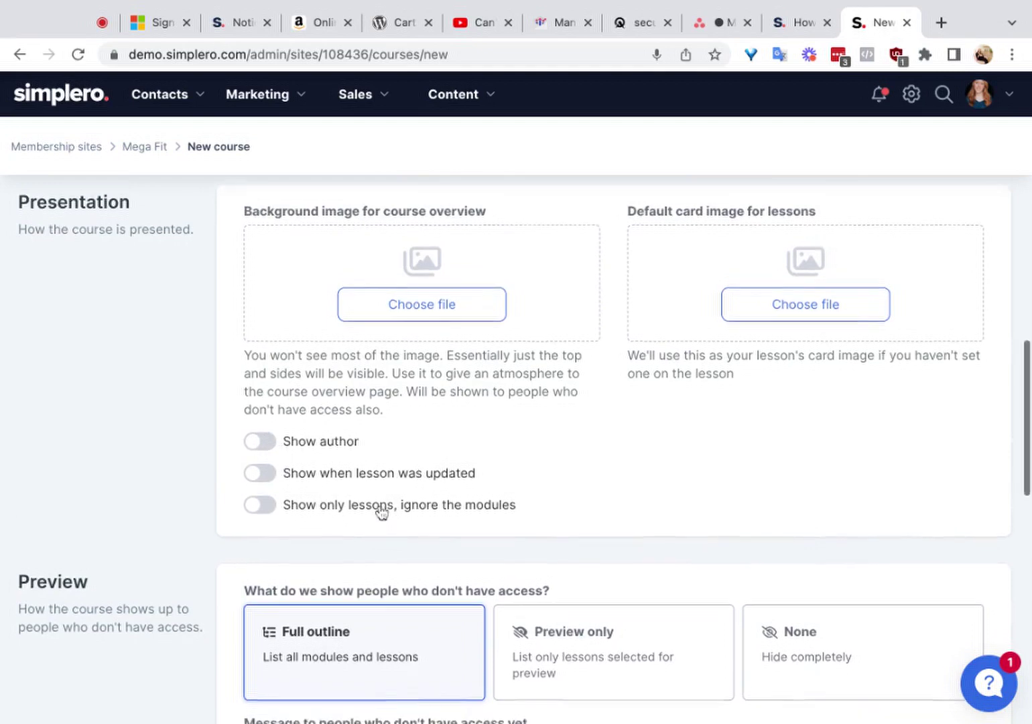
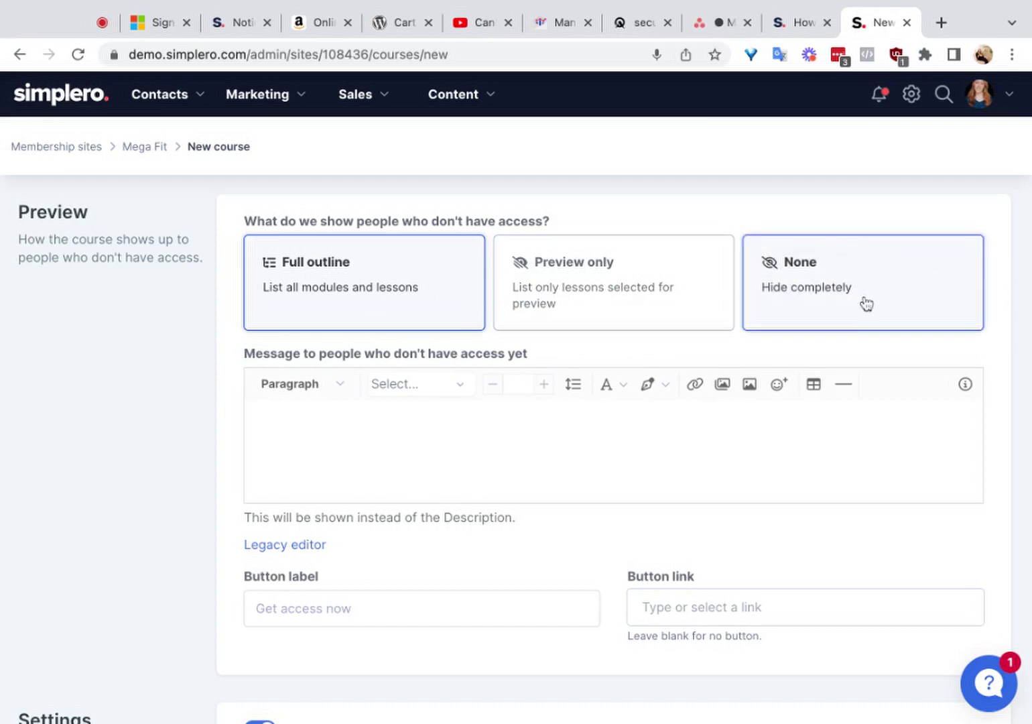
click(576, 306)
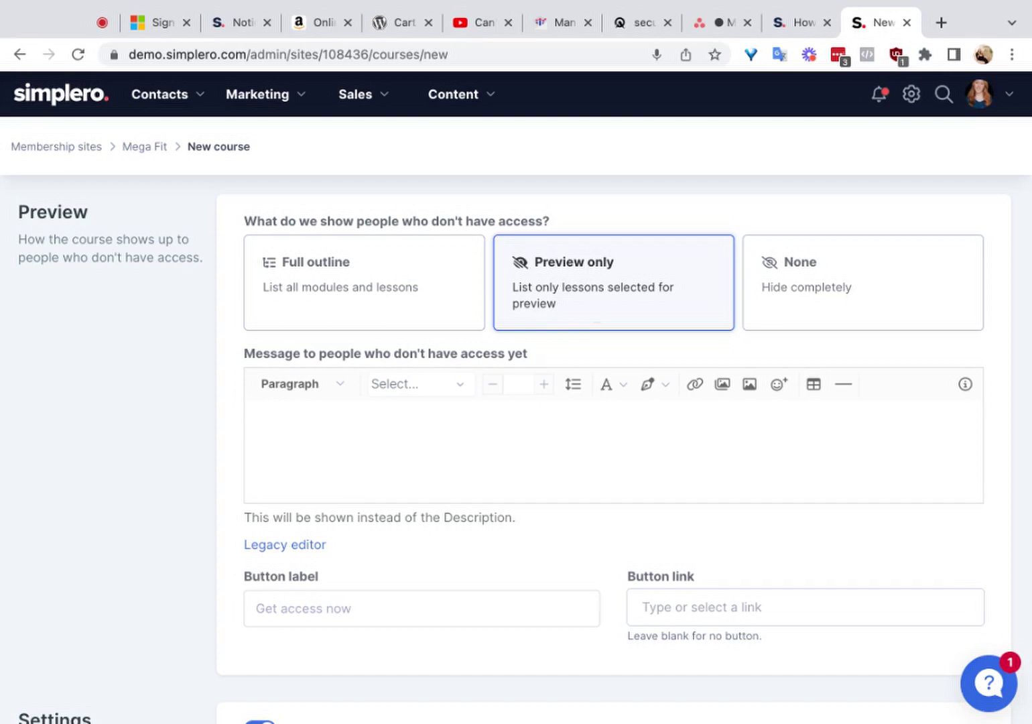
click(433, 295)
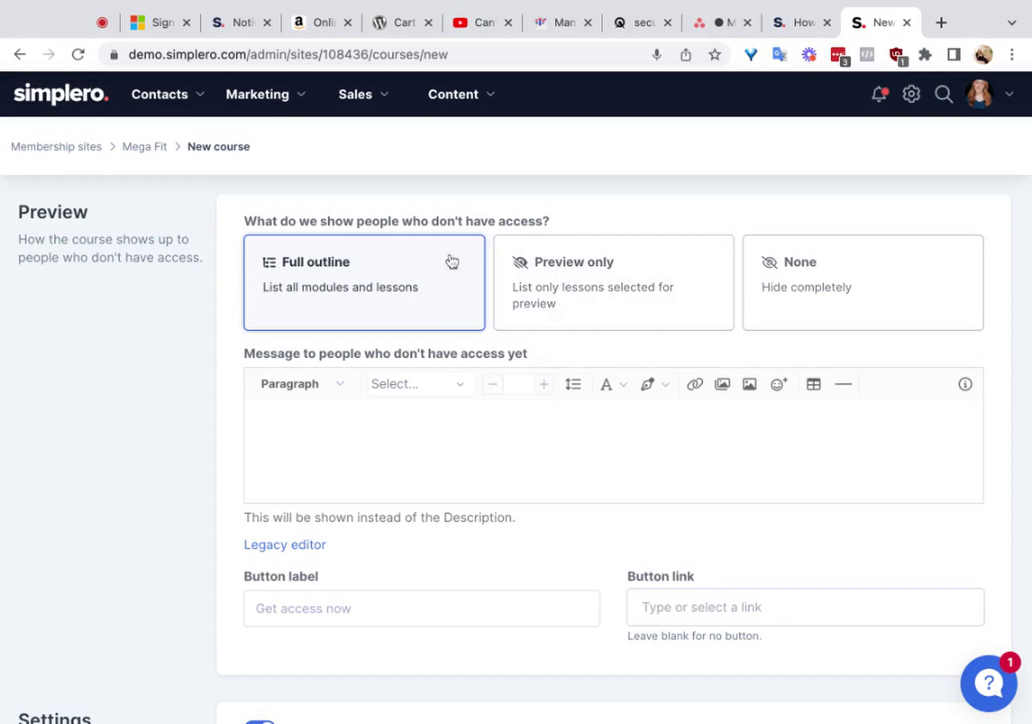
Examine the message, button label and button link options for people who don't have access to the course
click(332, 425)
drag(531, 356, 374, 439)
click(374, 440)
scroll(436, 469, down, 3)
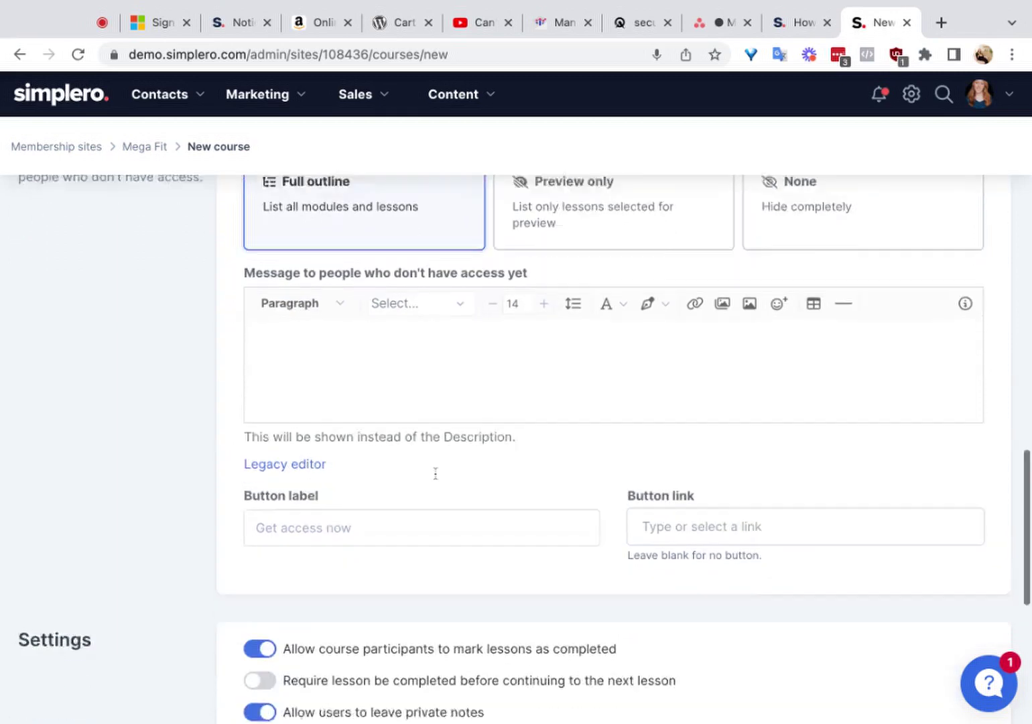
click(329, 495)
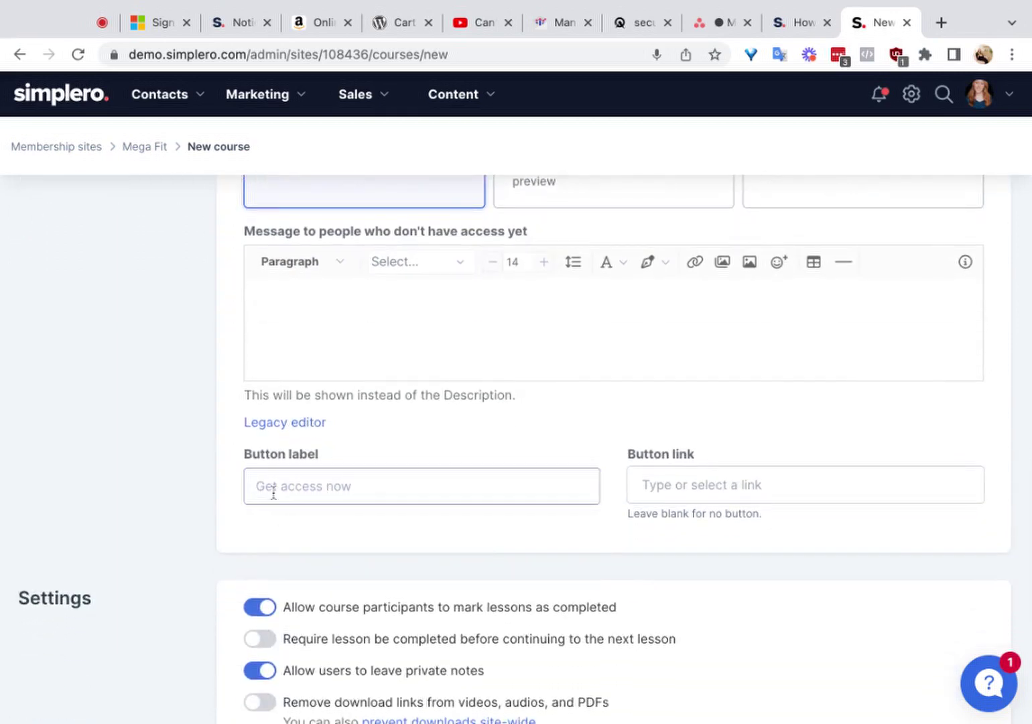
click(704, 486)
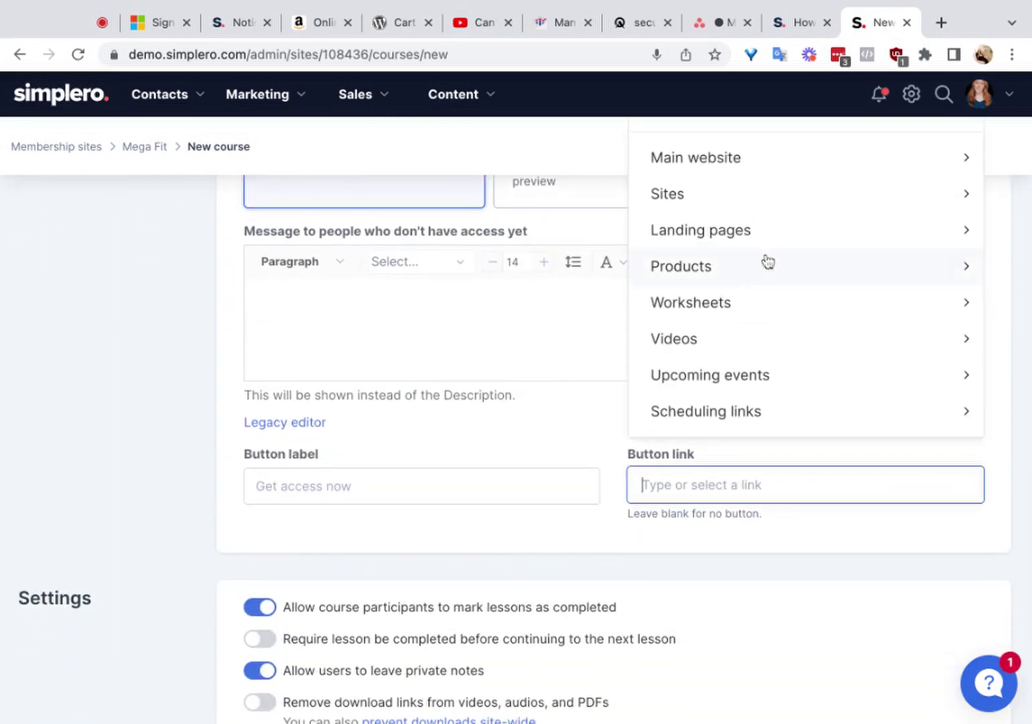
click(511, 295)
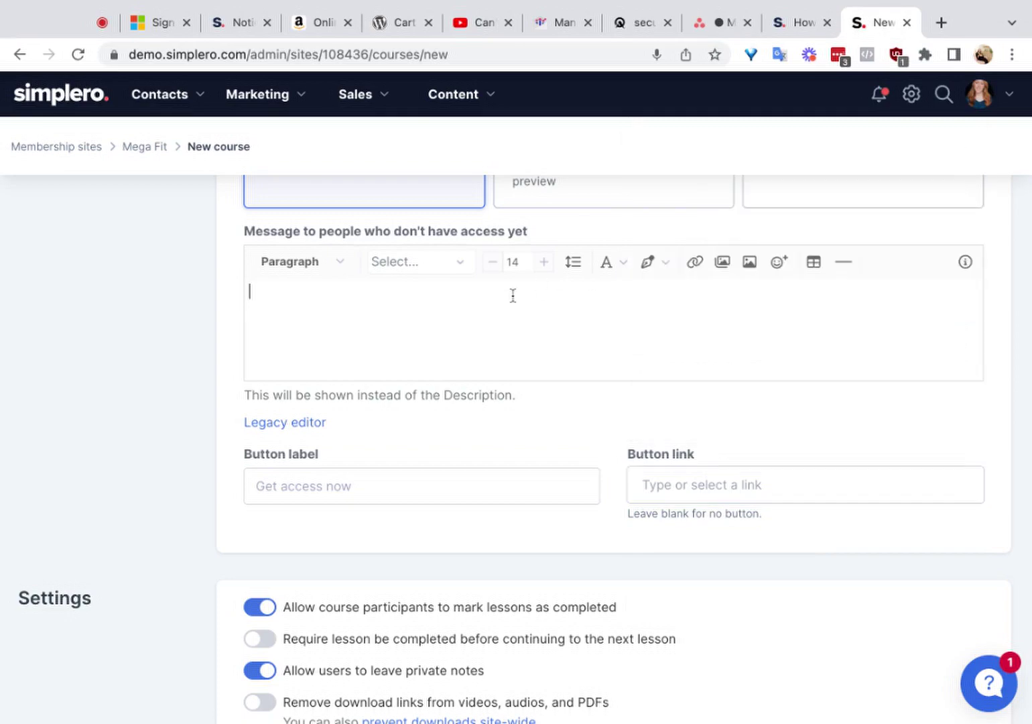
scroll(692, 491, up, 3)
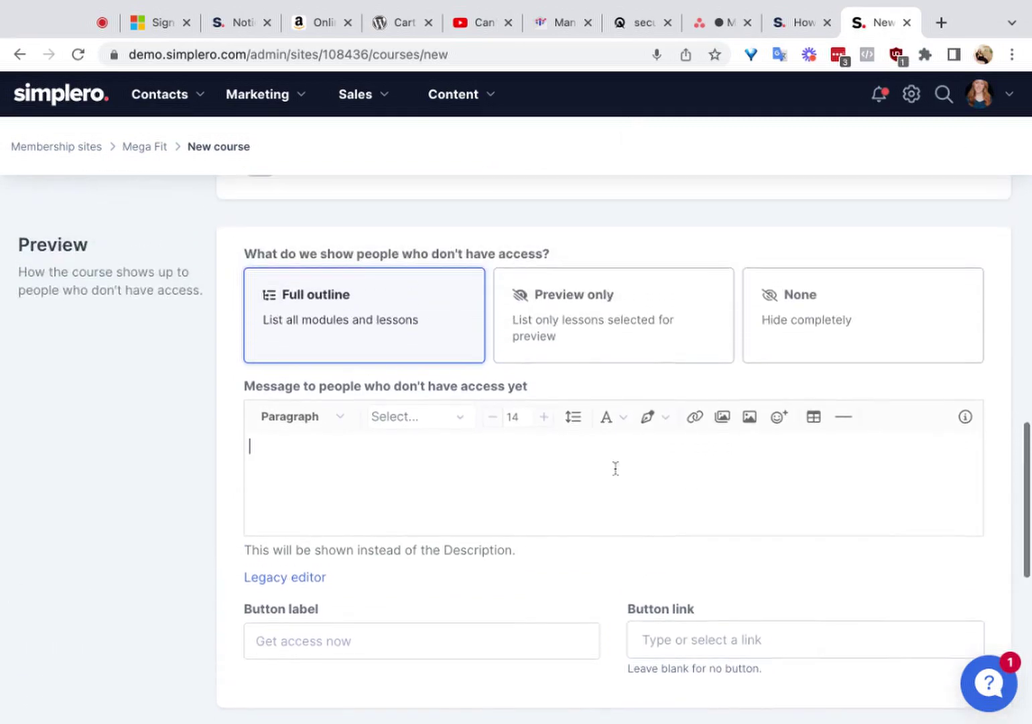
Try requiring each lesson to be completed before continuing to the next one, and switch the requirement off again
scroll(647, 602, down, 4)
scroll(648, 602, down, 3)
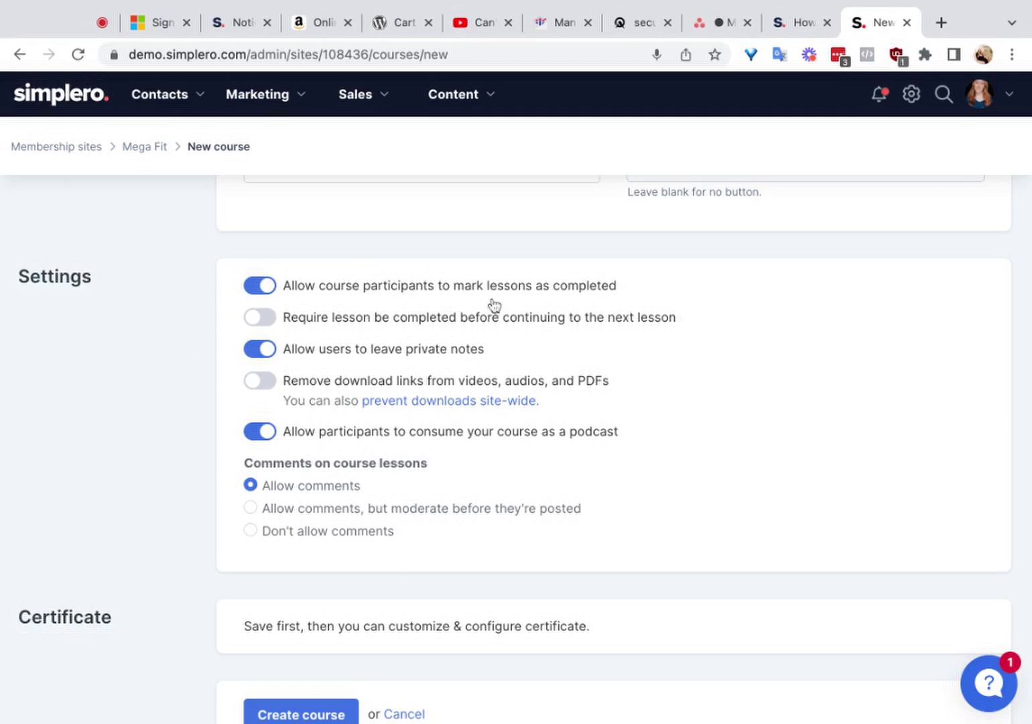
click(361, 317)
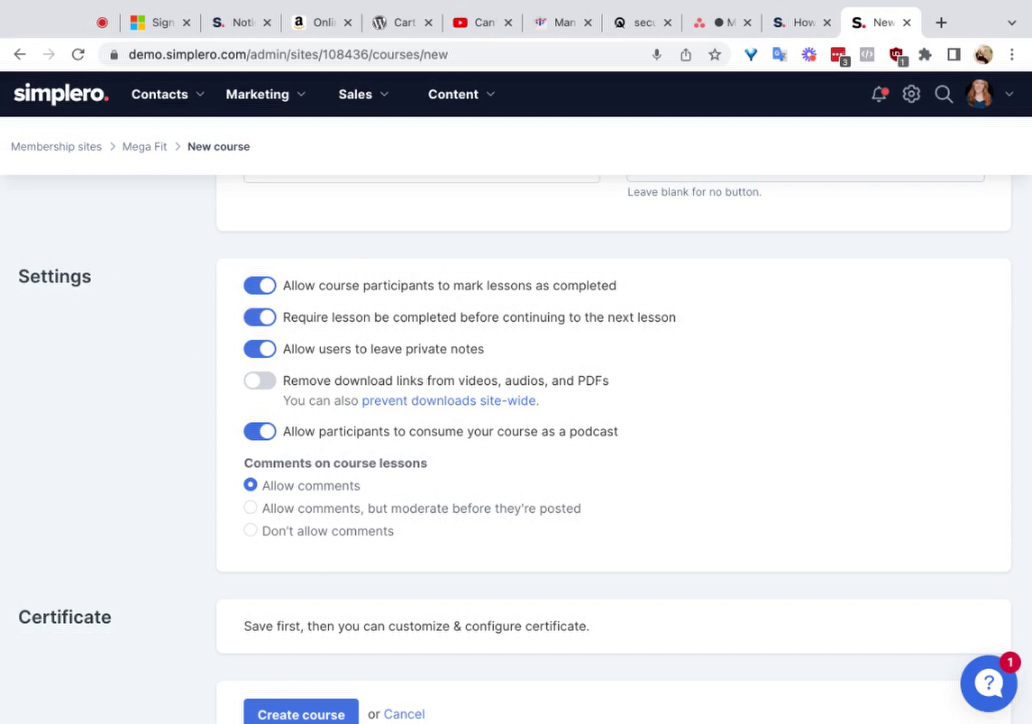
click(360, 318)
scroll(285, 493, down, 2)
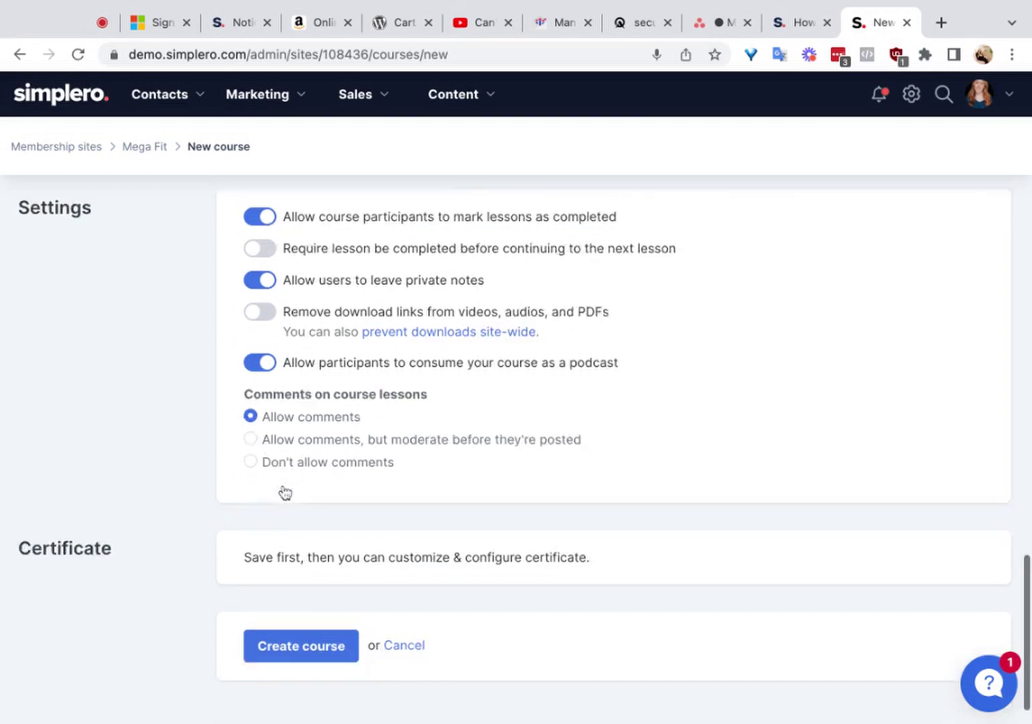
scroll(285, 493, down, 1)
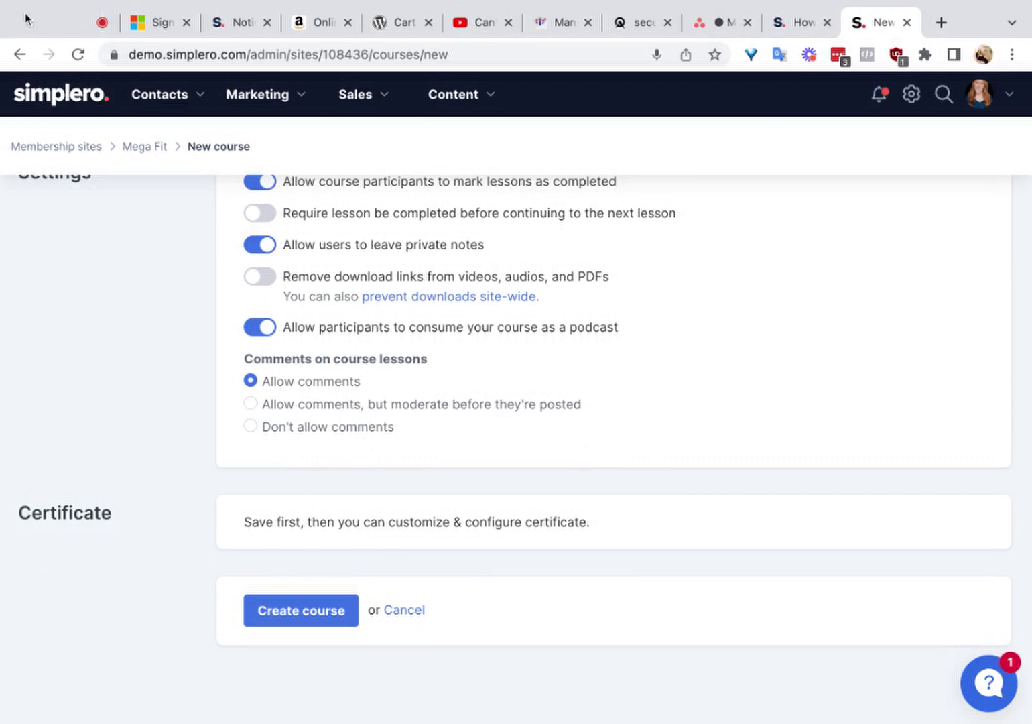
Leave the new course form without creating it and open the settings of the existing Beginners course
click(19, 55)
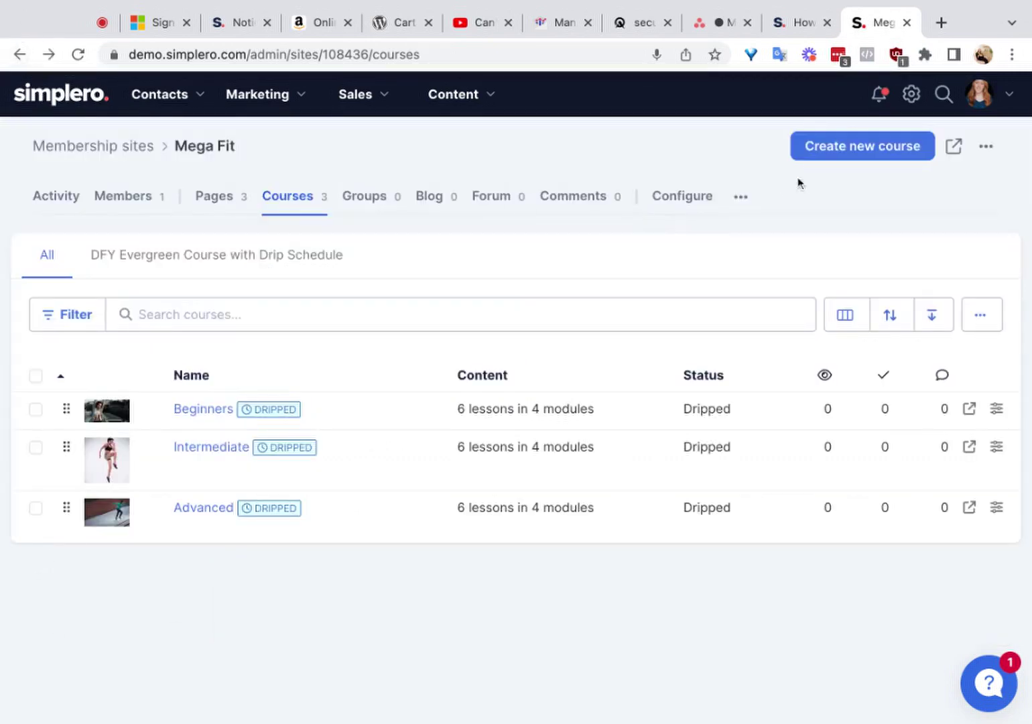
click(203, 409)
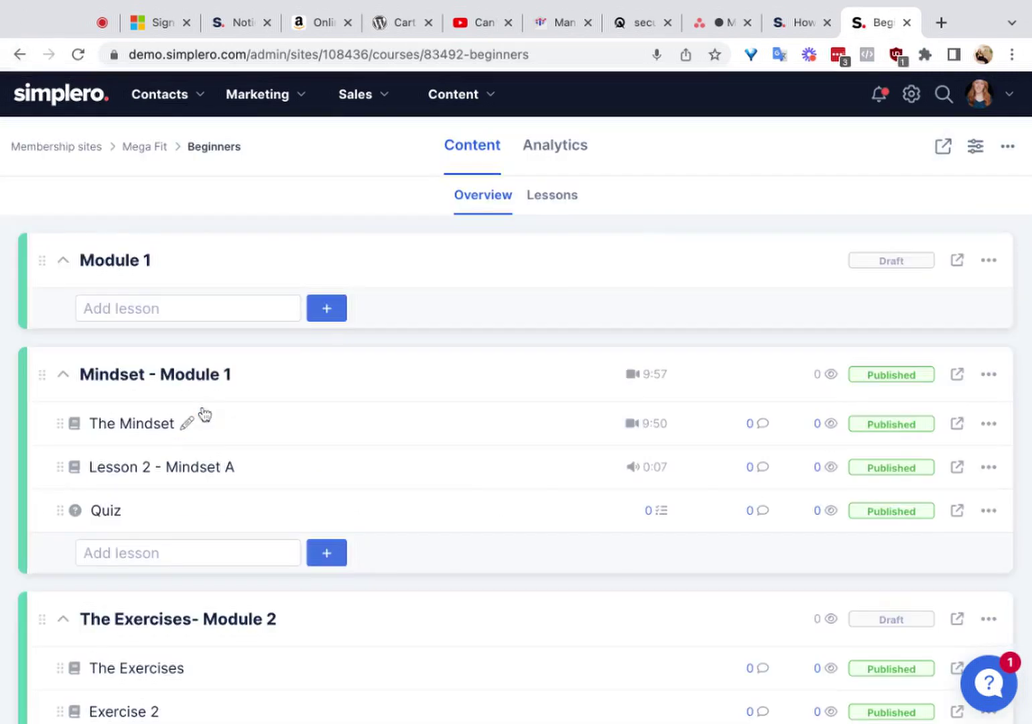
click(975, 146)
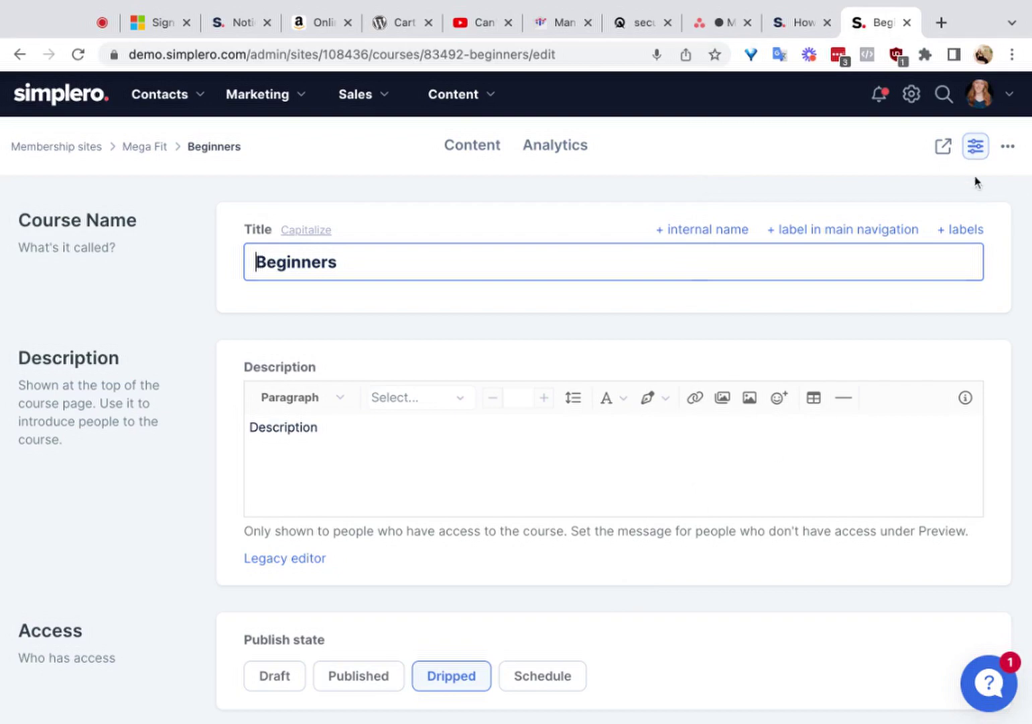
scroll(711, 432, down, 1)
scroll(712, 432, up, 1)
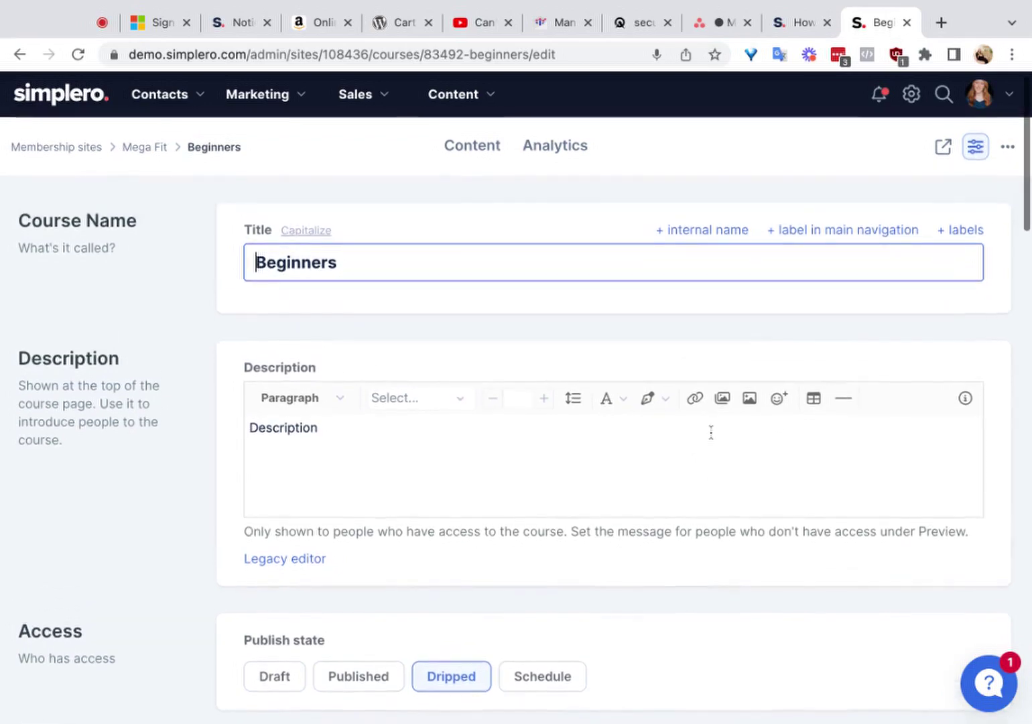
Try awarding a certificate to participants who complete all lessons of the Beginners course
scroll(711, 432, down, 10)
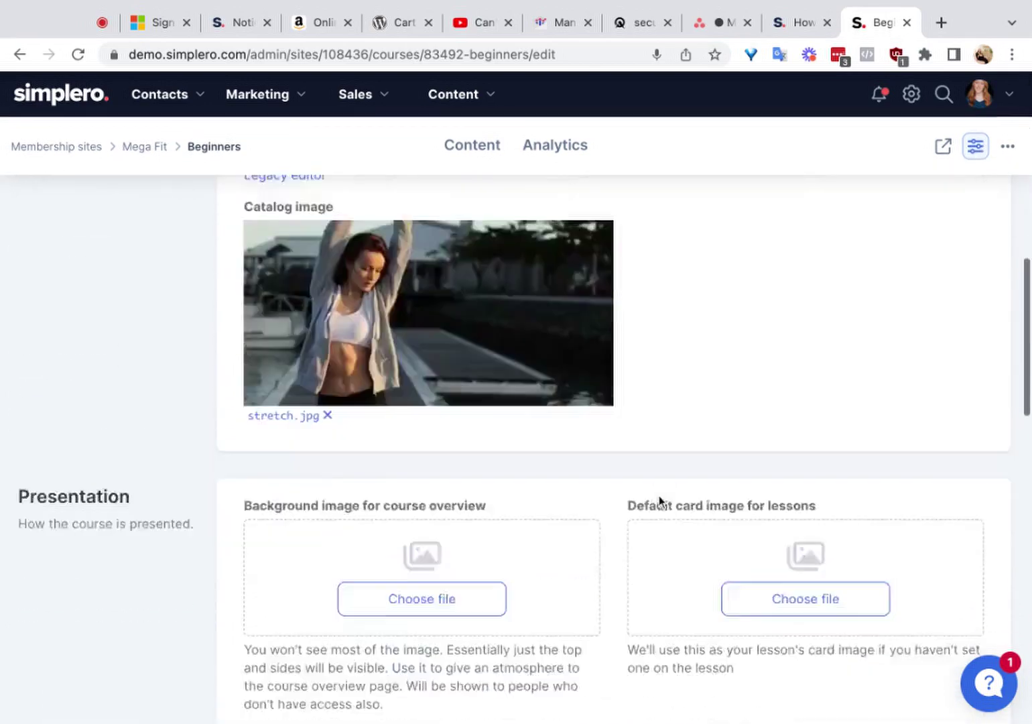
scroll(661, 502, down, 10)
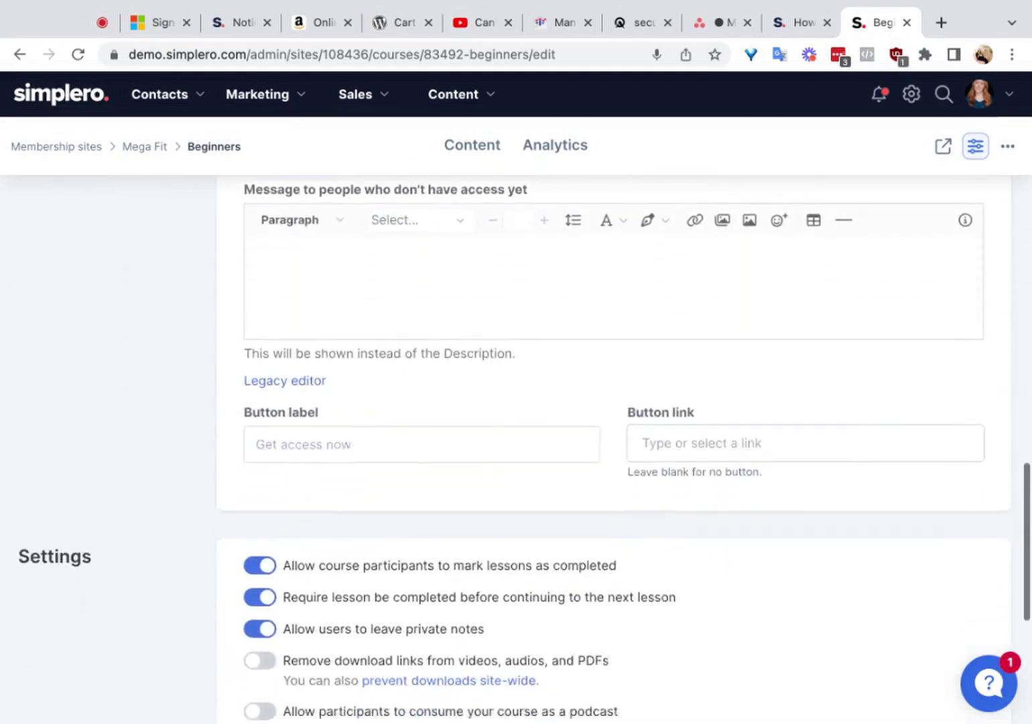
scroll(530, 506, down, 5)
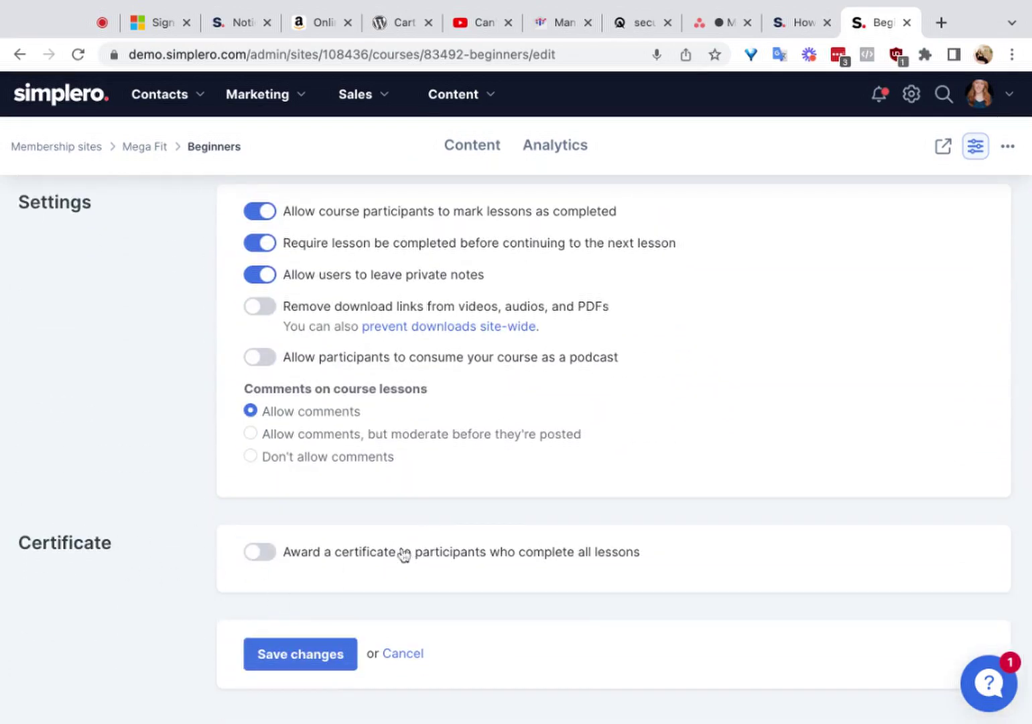
click(274, 551)
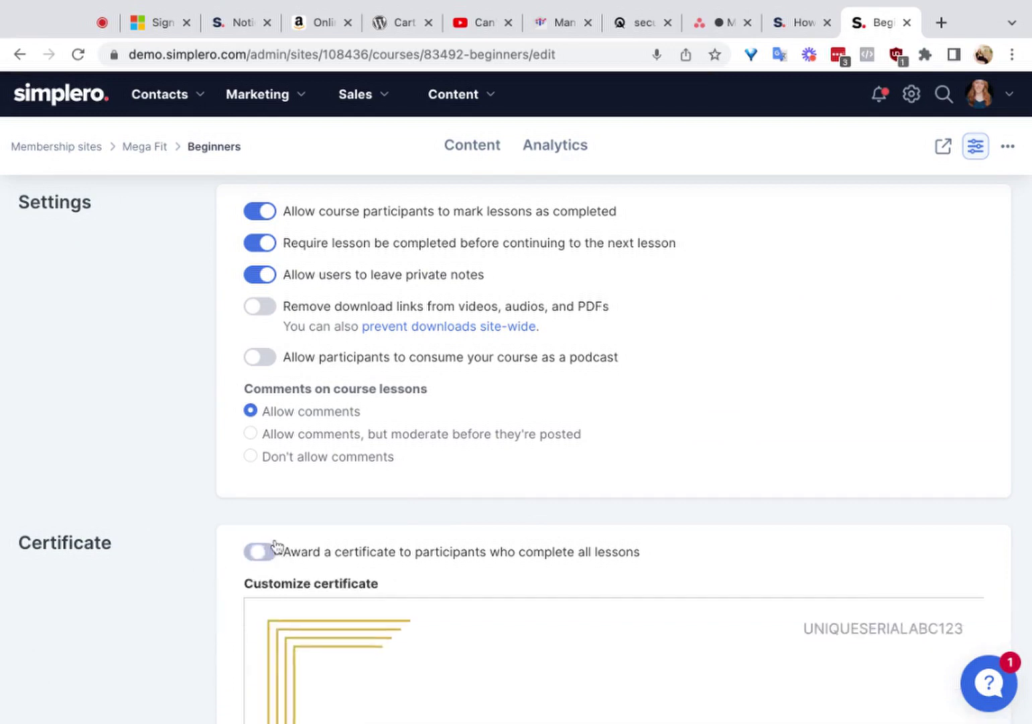
scroll(407, 575, down, 2)
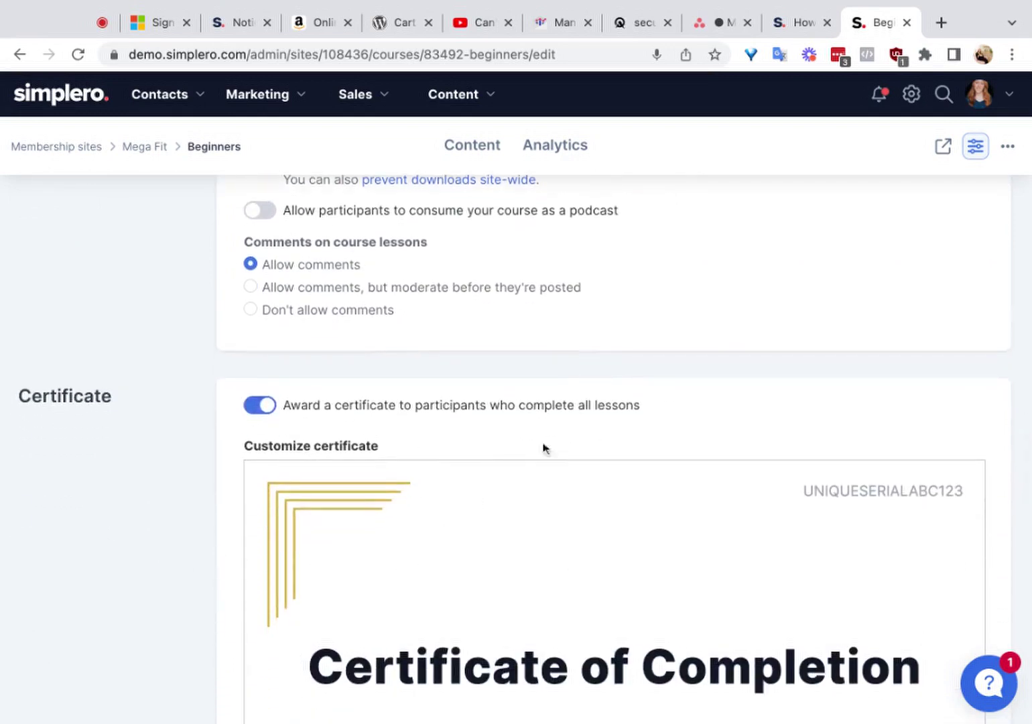
scroll(578, 420, down, 5)
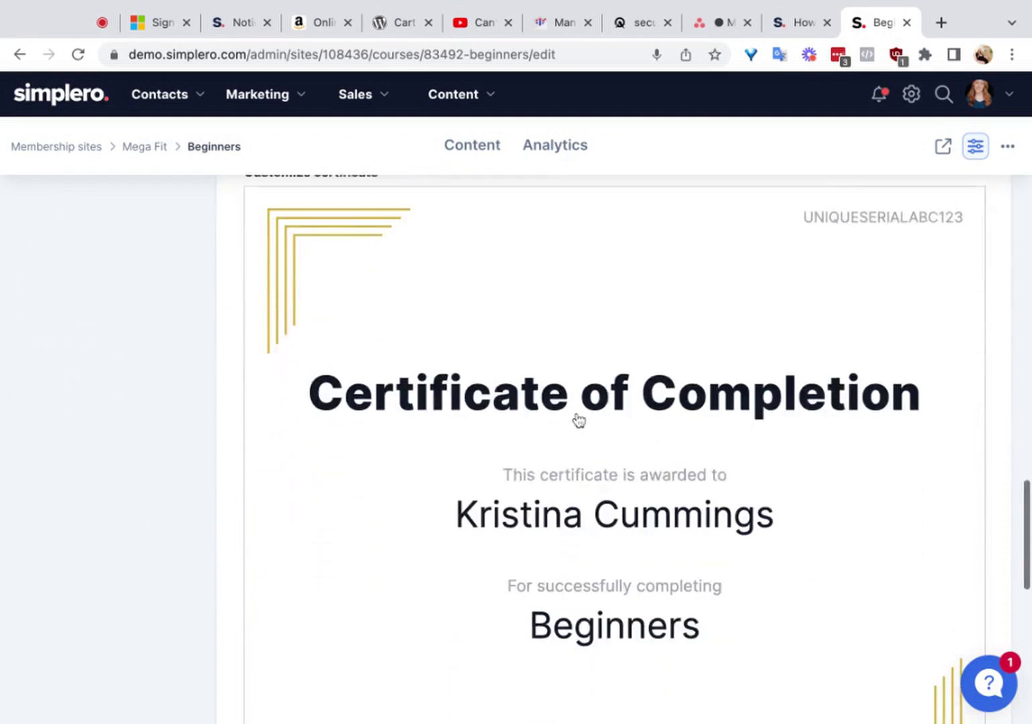
Examine the certificate's editable title, the completion date and serial number options, and the notification email's subject and body
click(603, 366)
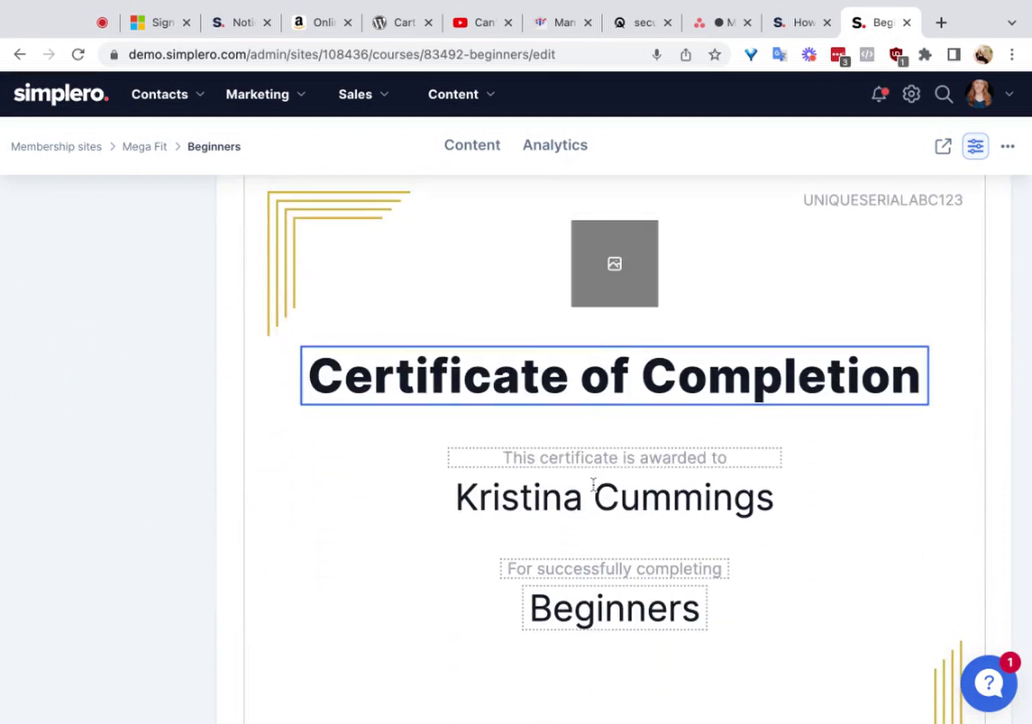
double_click(603, 367)
key(shift+Home)
click(744, 369)
scroll(742, 368, down, 8)
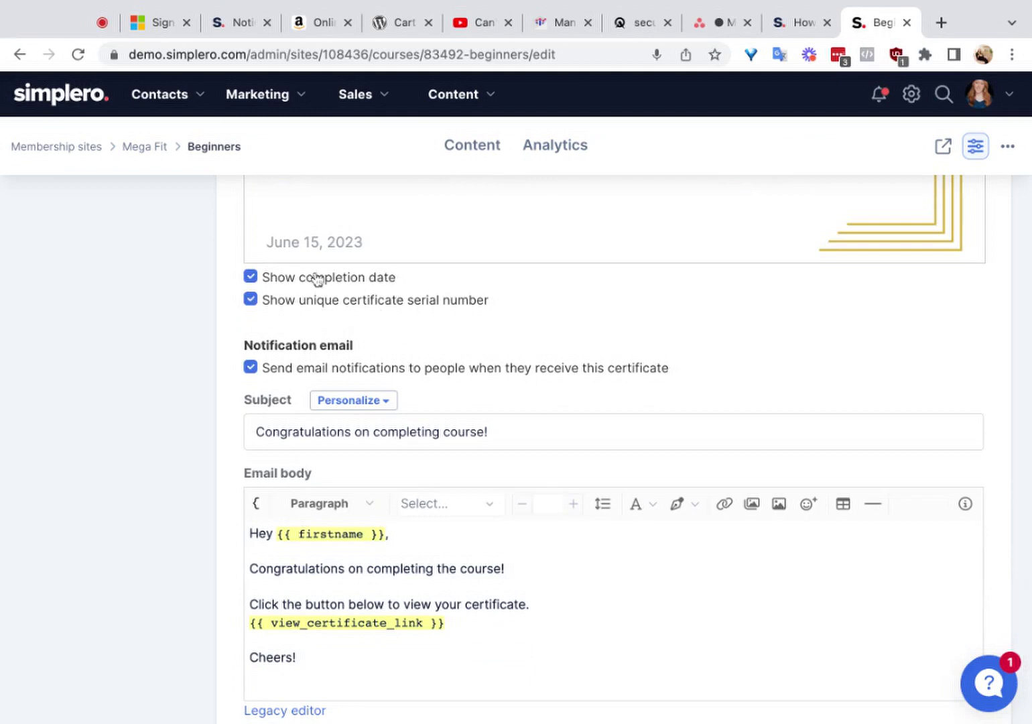
scroll(435, 405, down, 2)
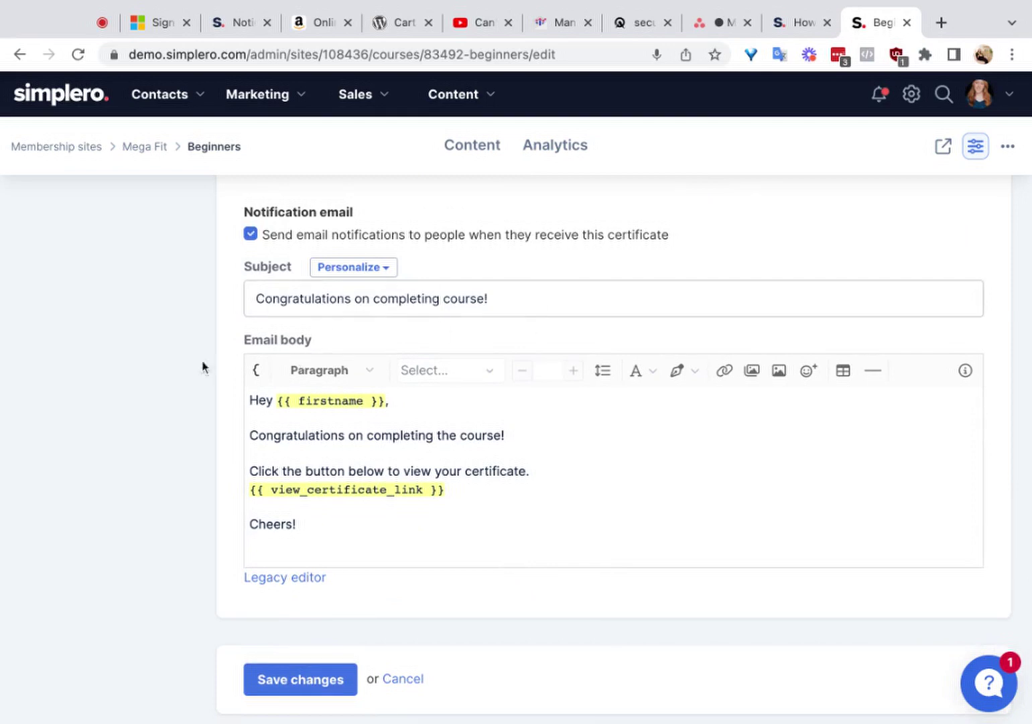
scroll(324, 586, down, 1)
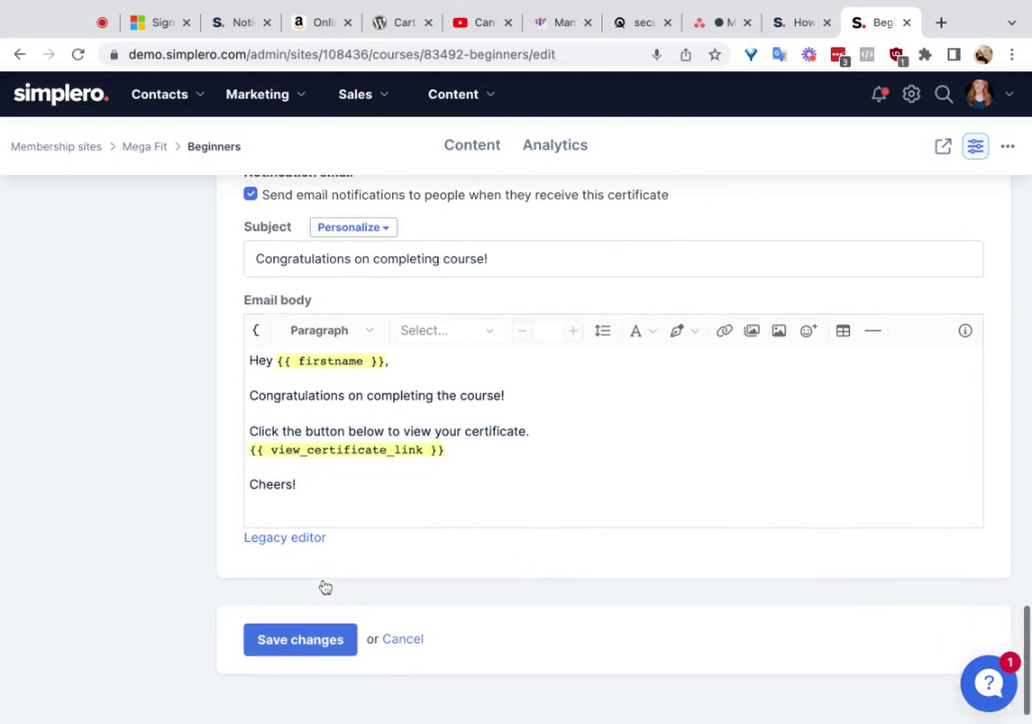
Leave the course settings without saving and open the content overview of the Beginners course from the Mega Fit course list
scroll(325, 587, up, 20)
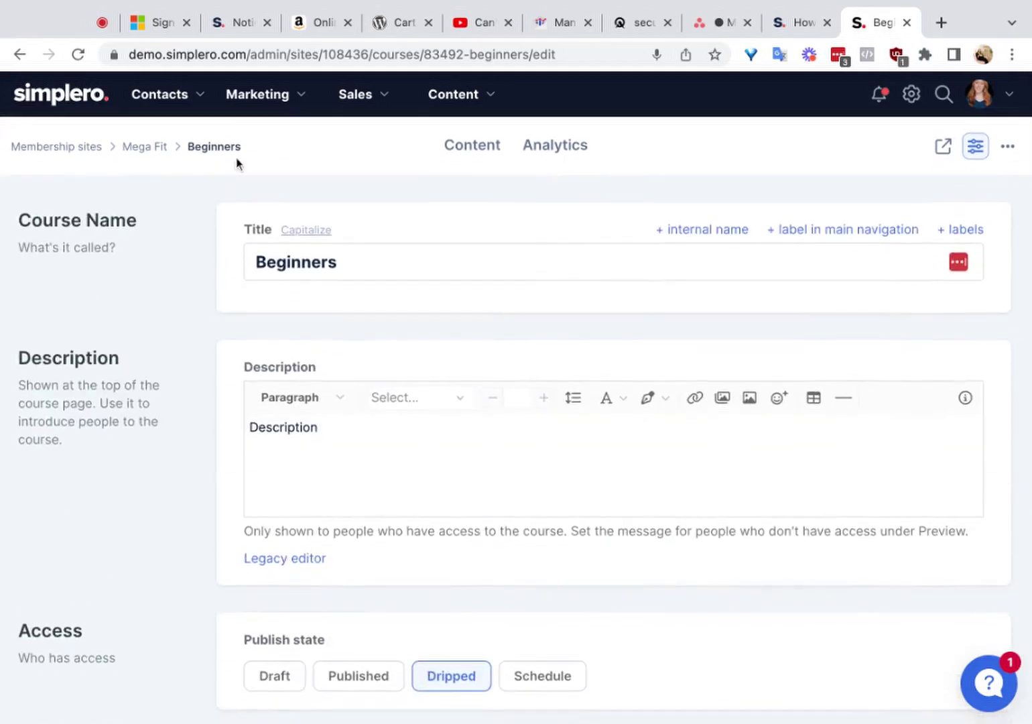
click(150, 147)
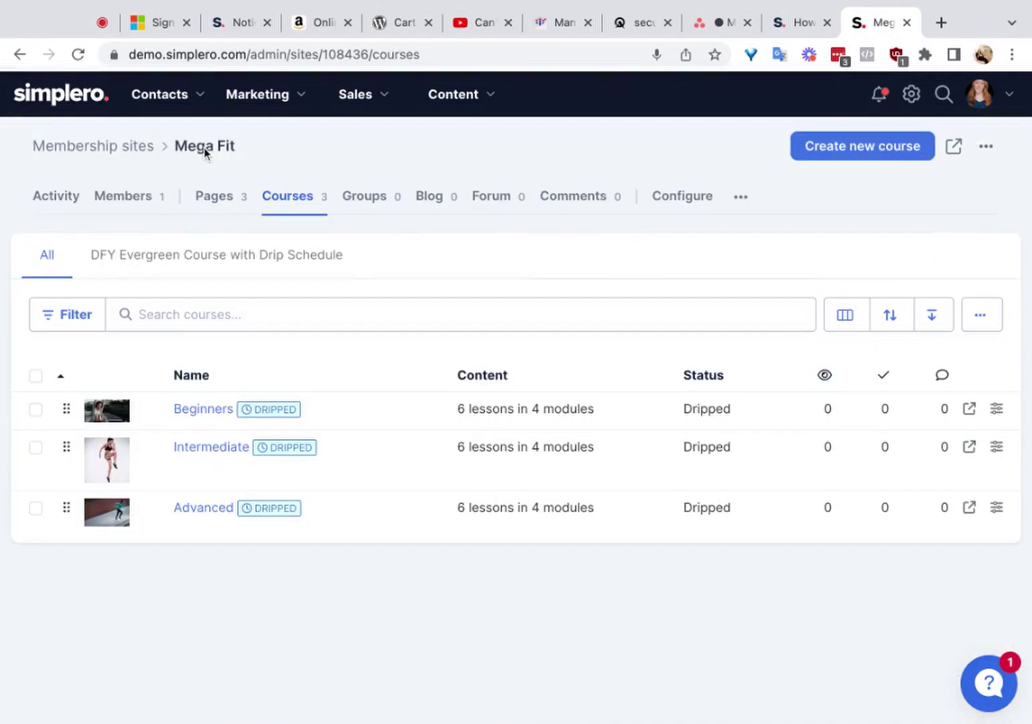
click(209, 410)
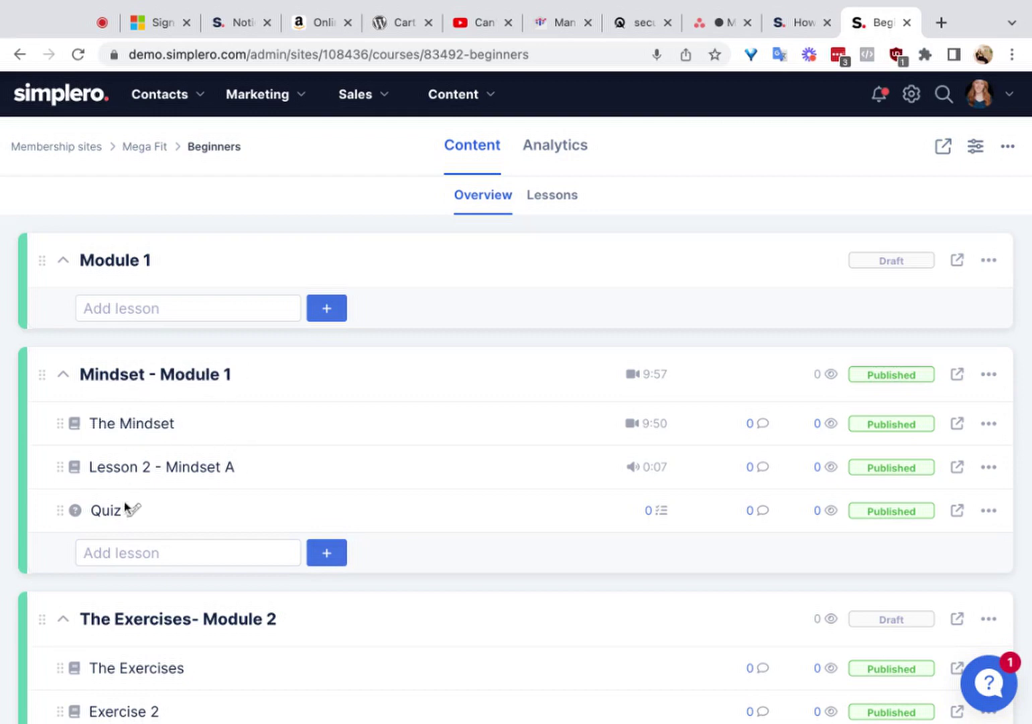
Review the course's modules, examine the title, description, color and publish state options for a new module, and cancel it
scroll(124, 435, down, 4)
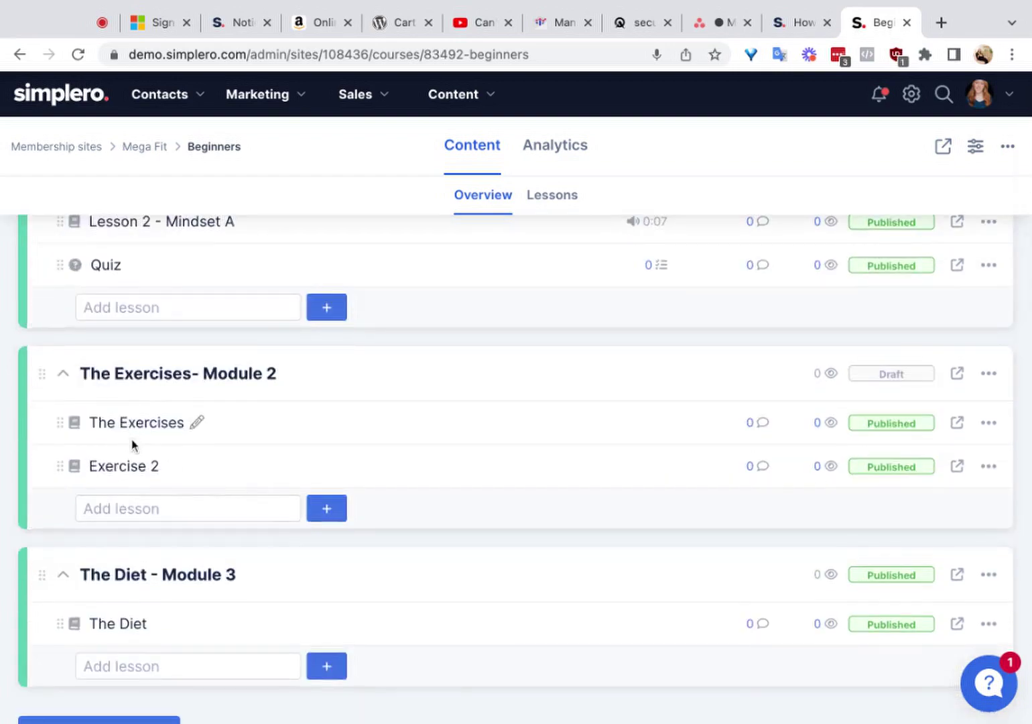
scroll(127, 480, up, 4)
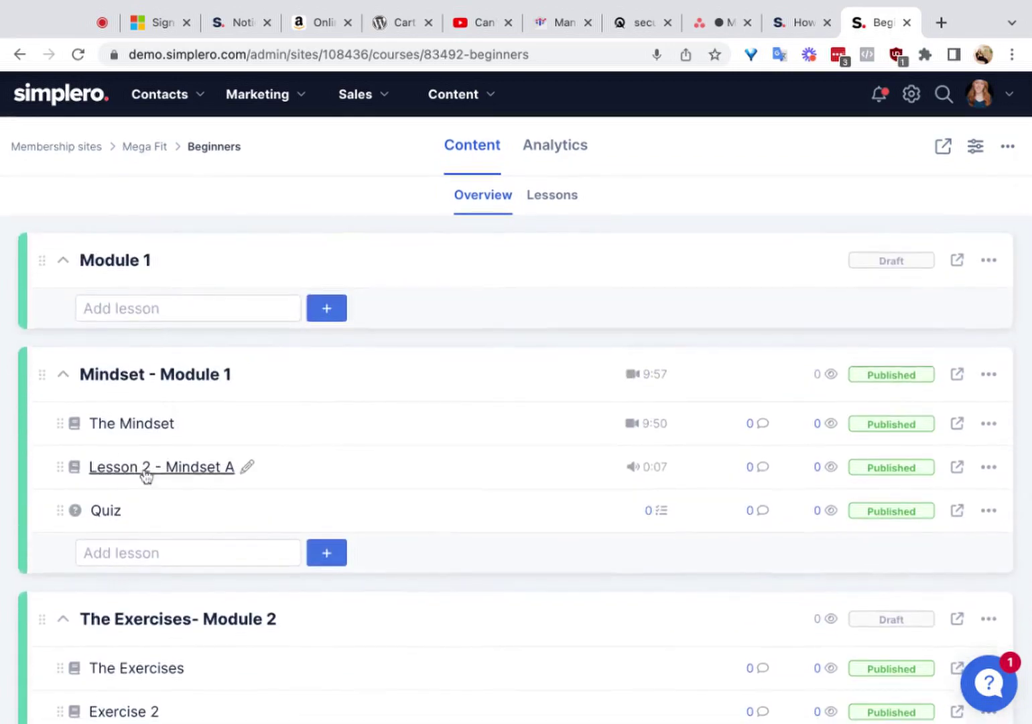
scroll(142, 490, down, 6)
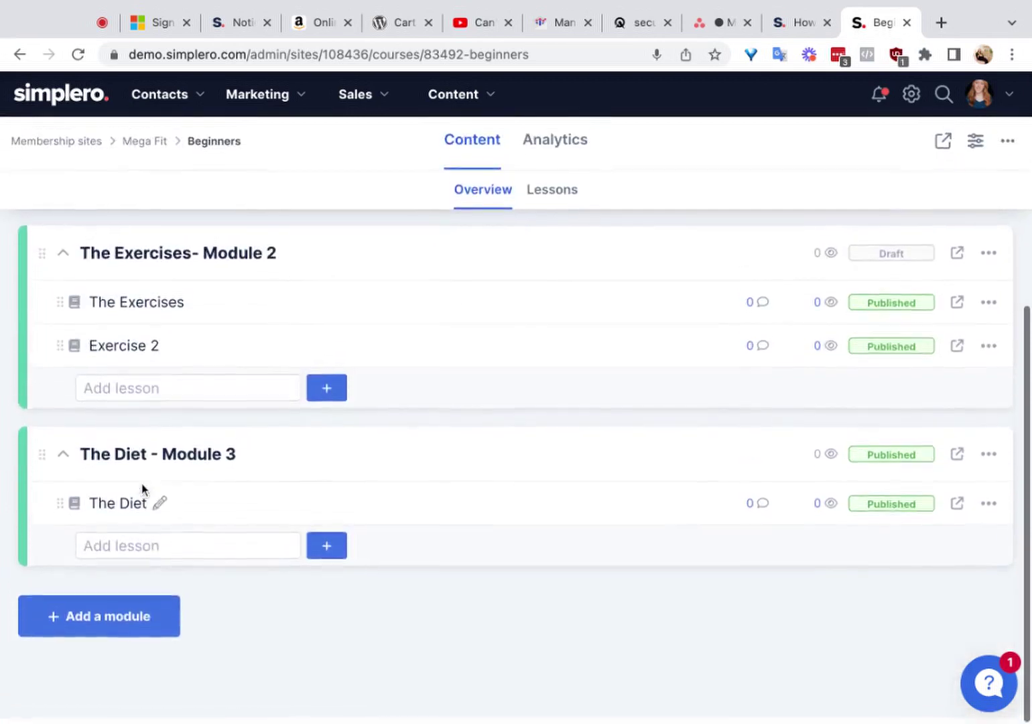
click(114, 636)
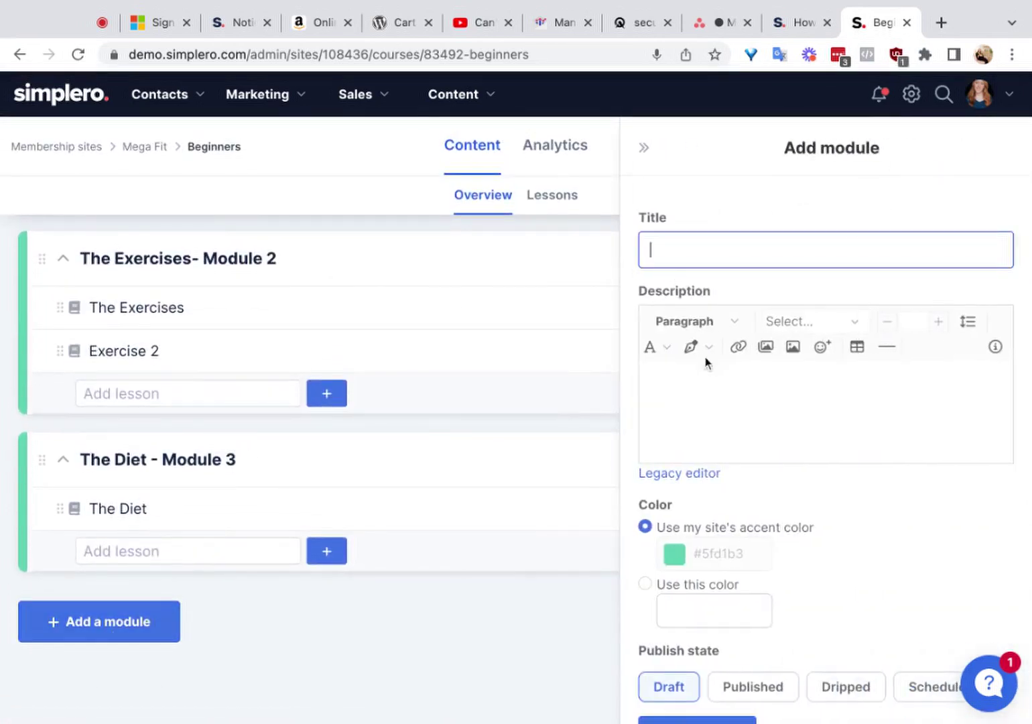
scroll(731, 469, down, 2)
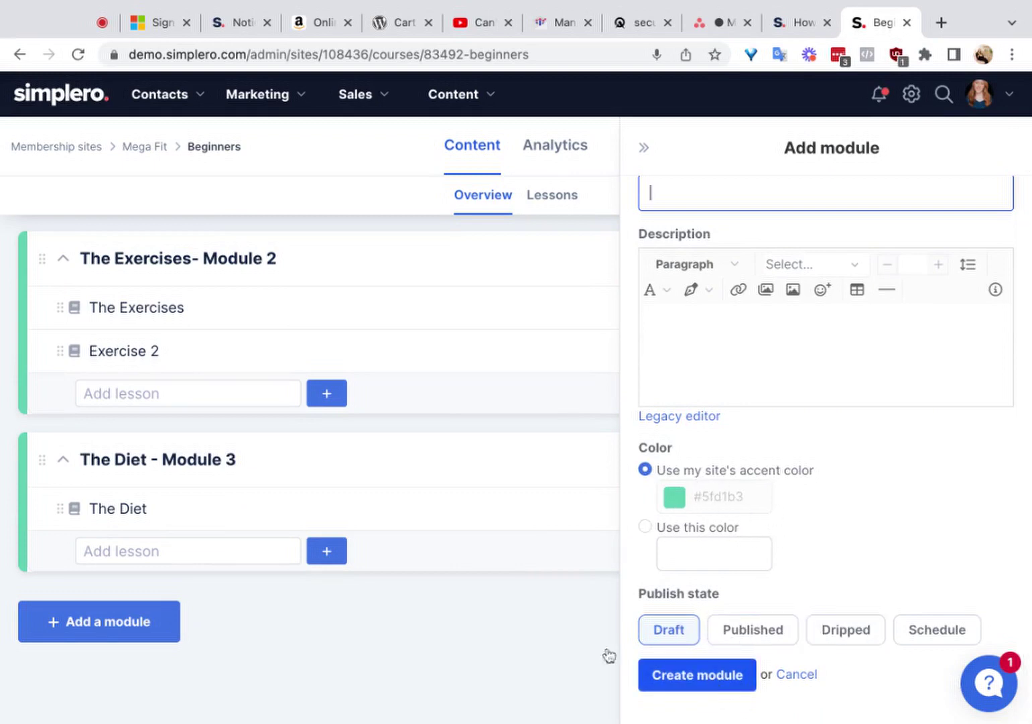
click(387, 621)
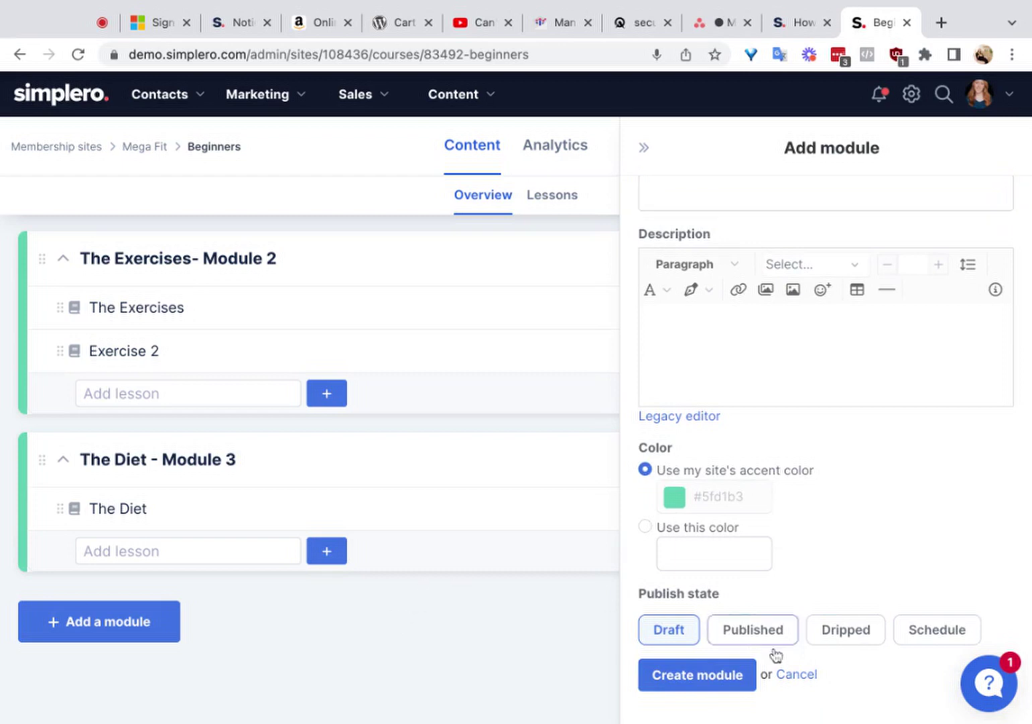
click(784, 673)
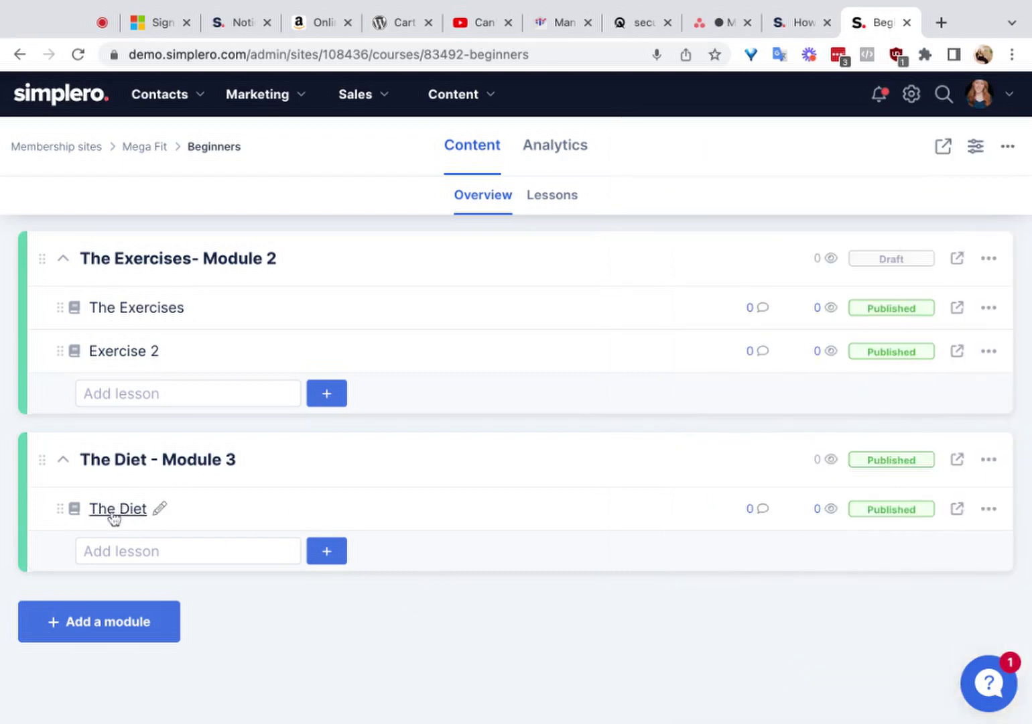
Try adding an untitled lesson to The Diet - Module 3 and delete it again
click(326, 552)
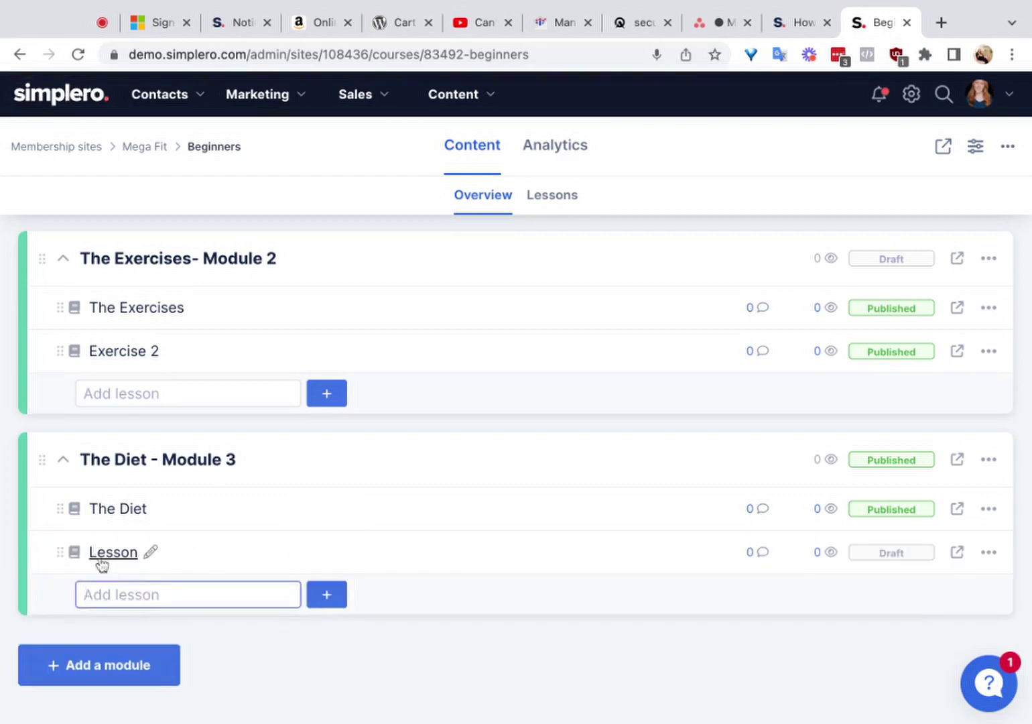
click(989, 551)
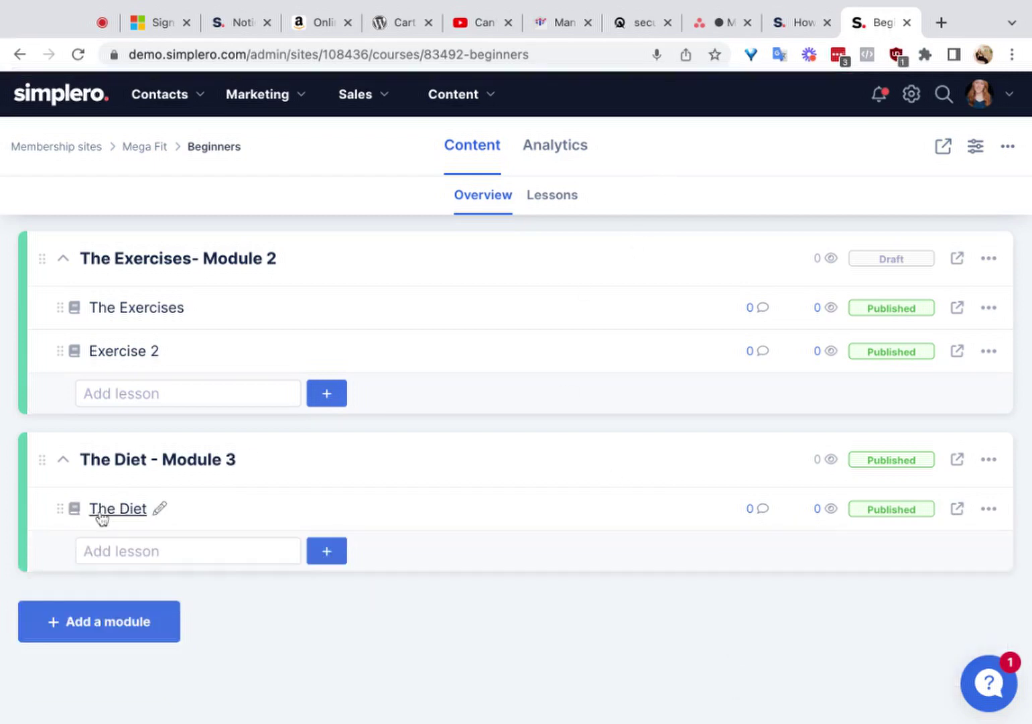
Open The Diet lesson and examine its title, publish state, featured image and text content
click(100, 513)
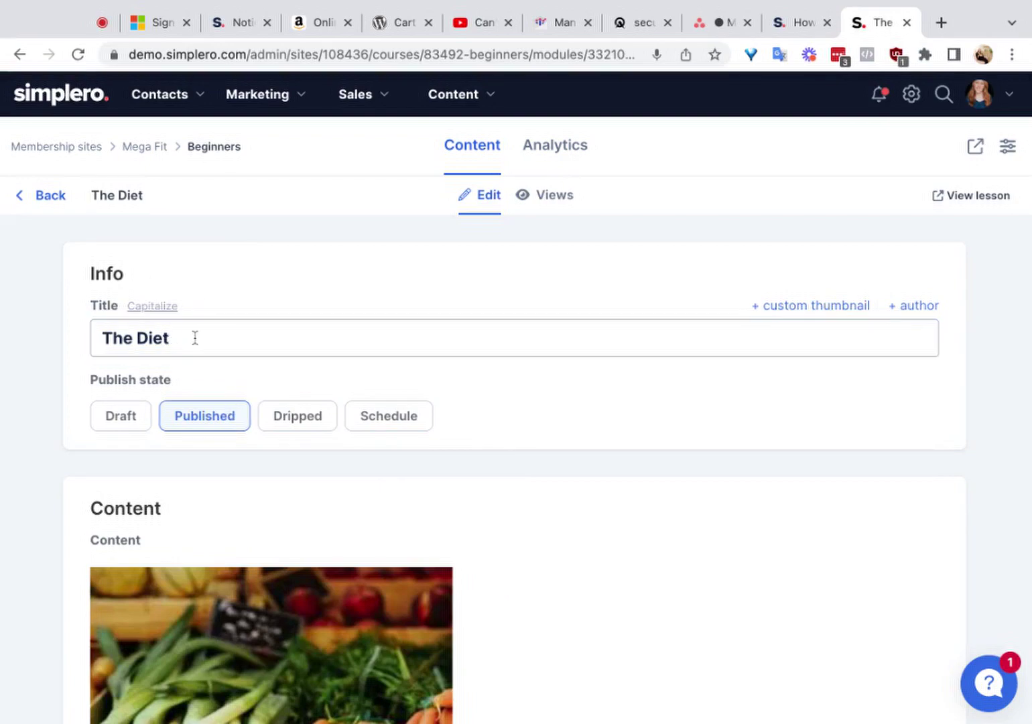
scroll(187, 373, down, 5)
scroll(186, 374, up, 2)
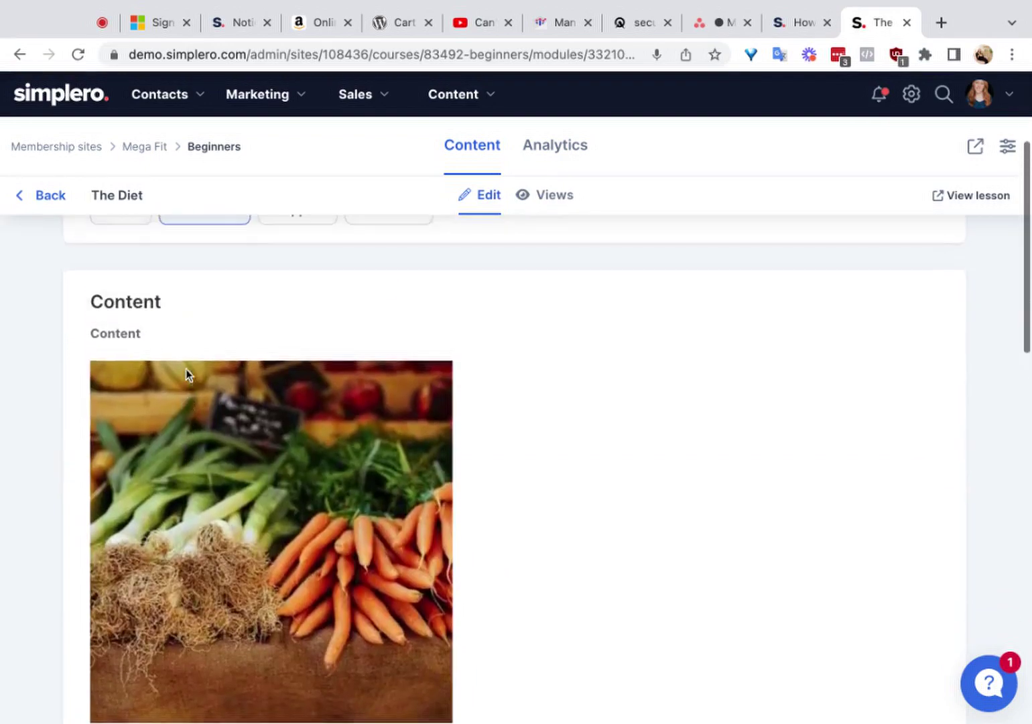
scroll(186, 373, down, 4)
scroll(274, 377, up, 1)
scroll(274, 380, down, 4)
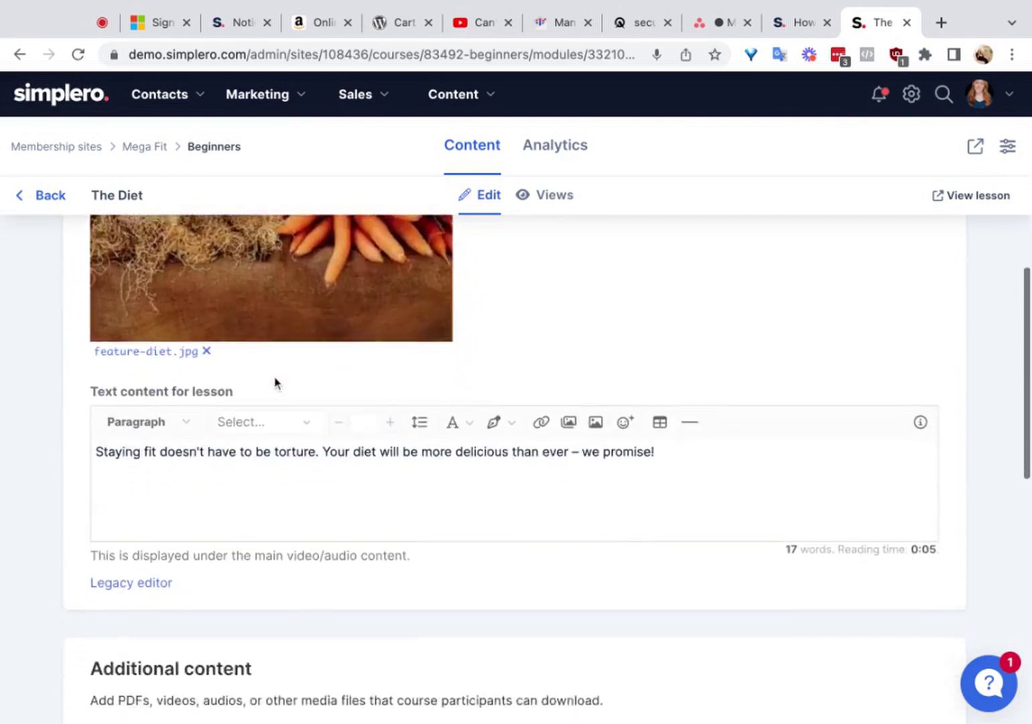
scroll(429, 407, up, 7)
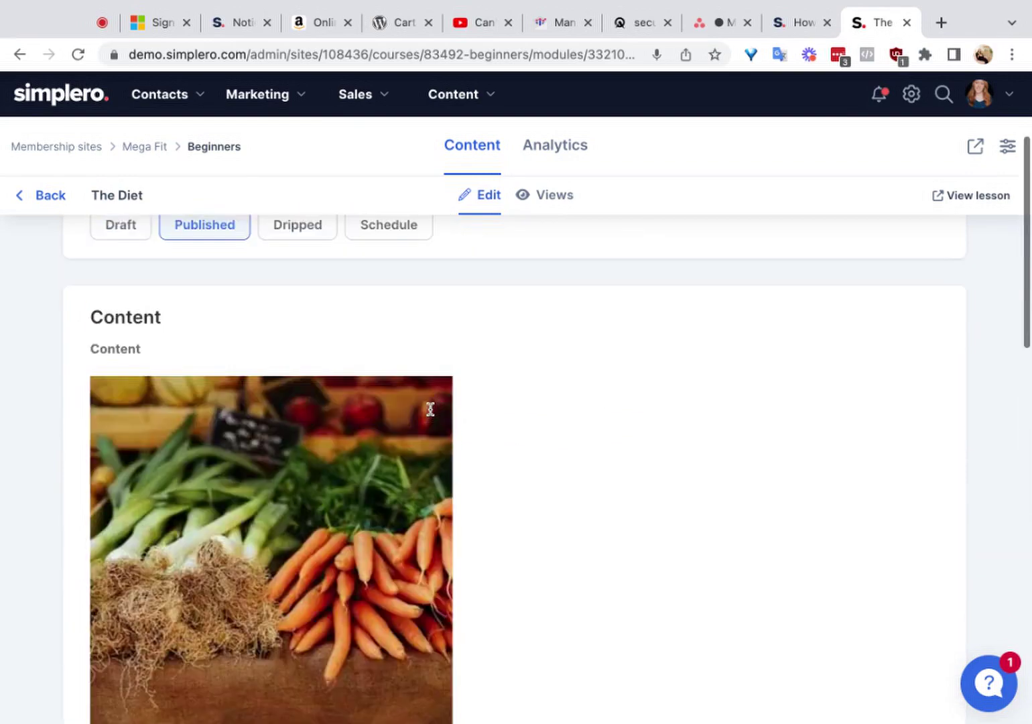
scroll(429, 407, down, 3)
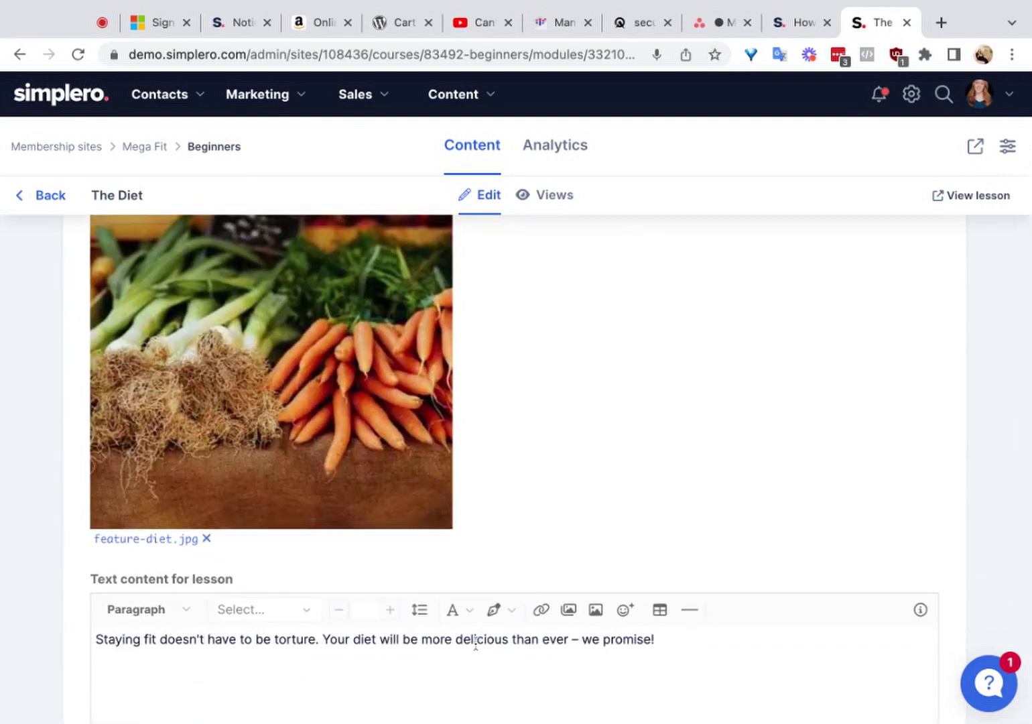
scroll(330, 654, down, 1)
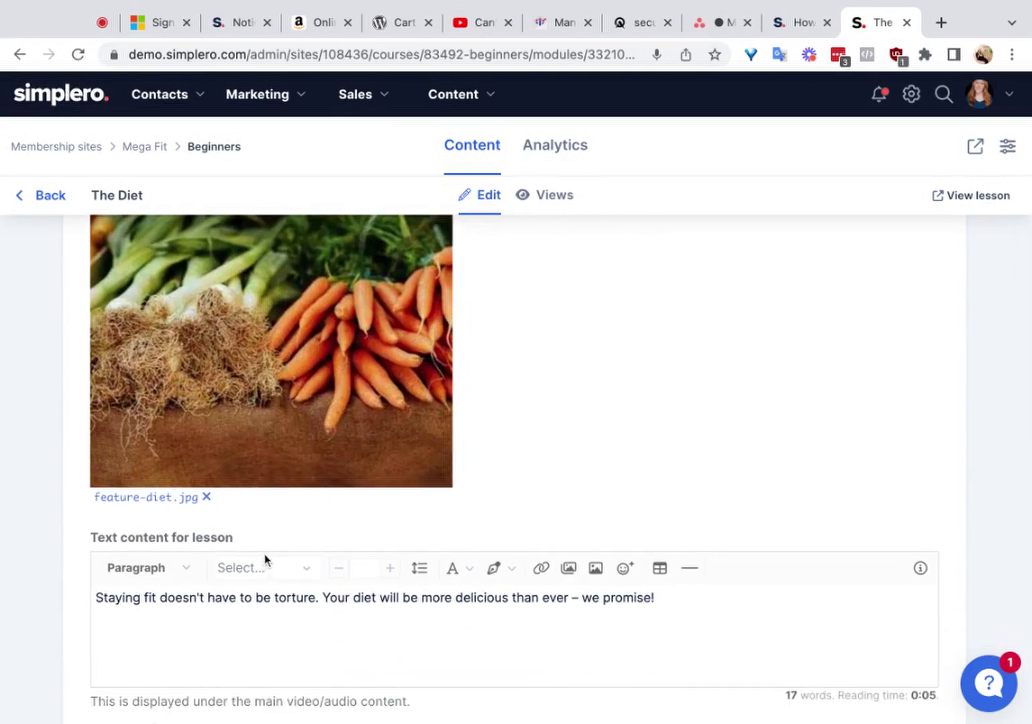
Return to the course overview, add an untitled lesson to The Diet - Module 3 and open it for editing
click(28, 201)
scroll(254, 444, down, 7)
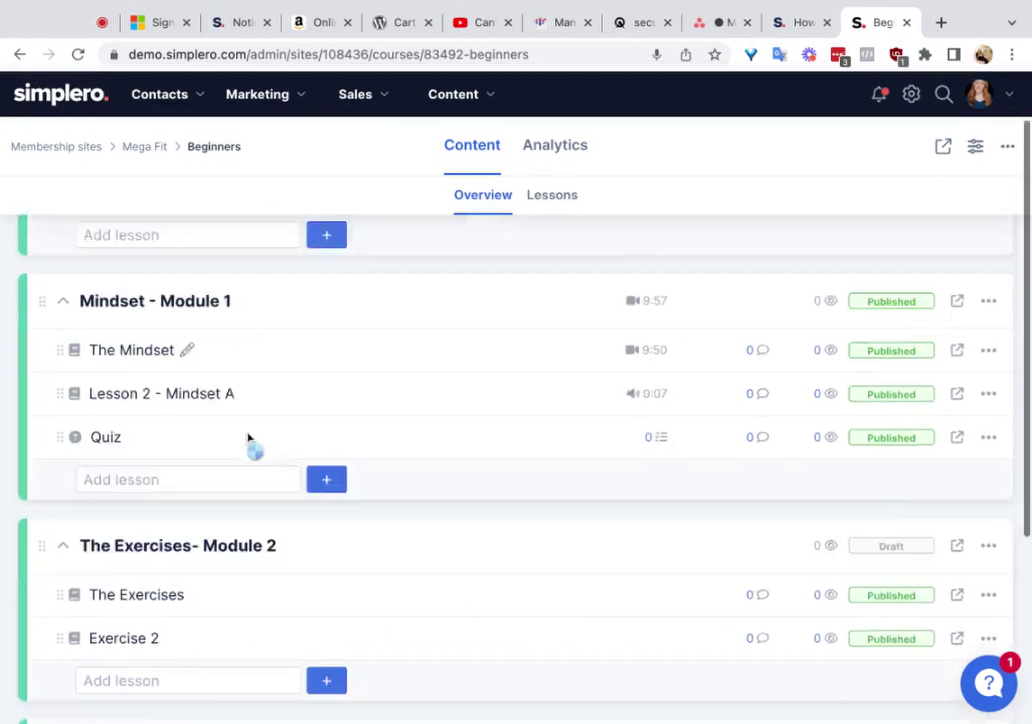
click(325, 551)
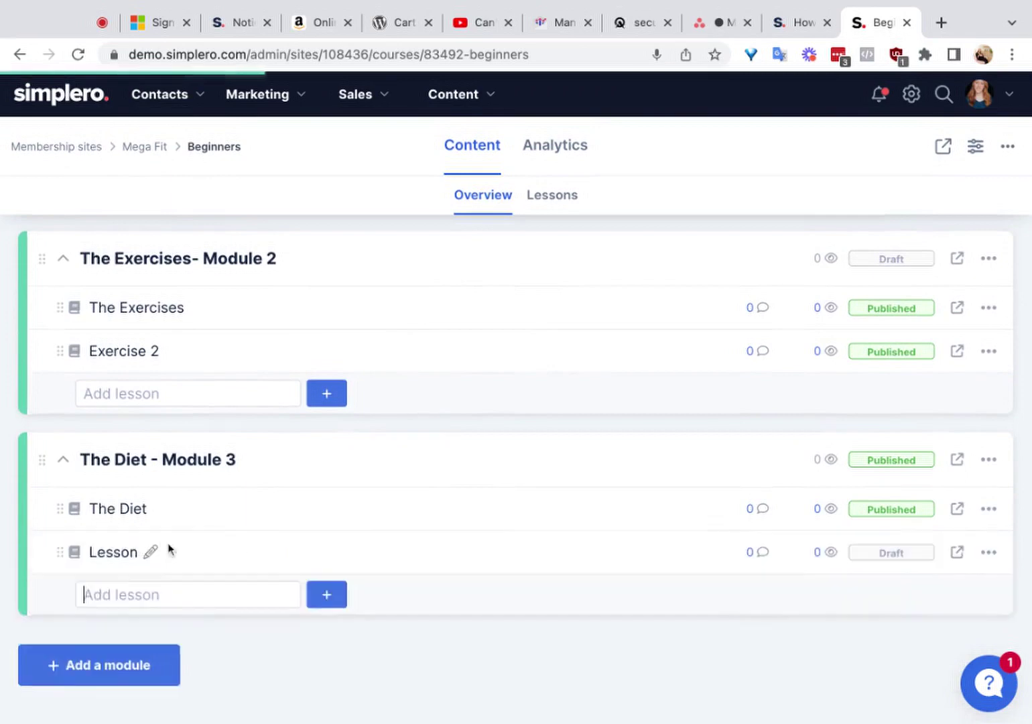
click(126, 557)
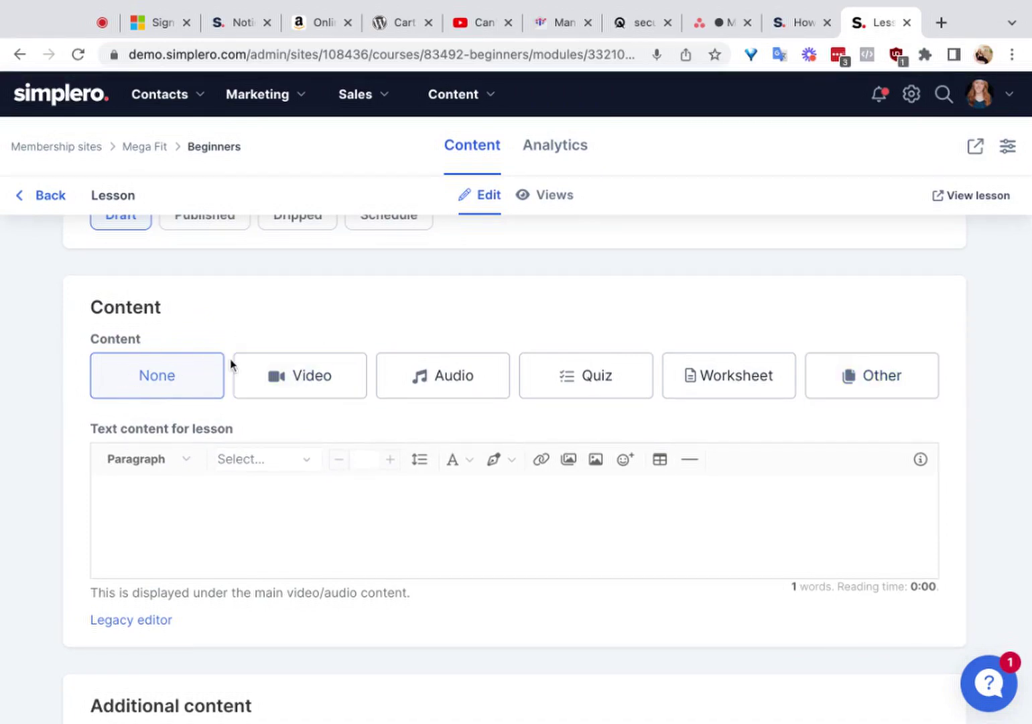
Examine the Video, Audio, Quiz, Worksheet and Other content types available for the new lesson
scroll(231, 365, up, 3)
scroll(231, 366, down, 8)
scroll(230, 365, up, 5)
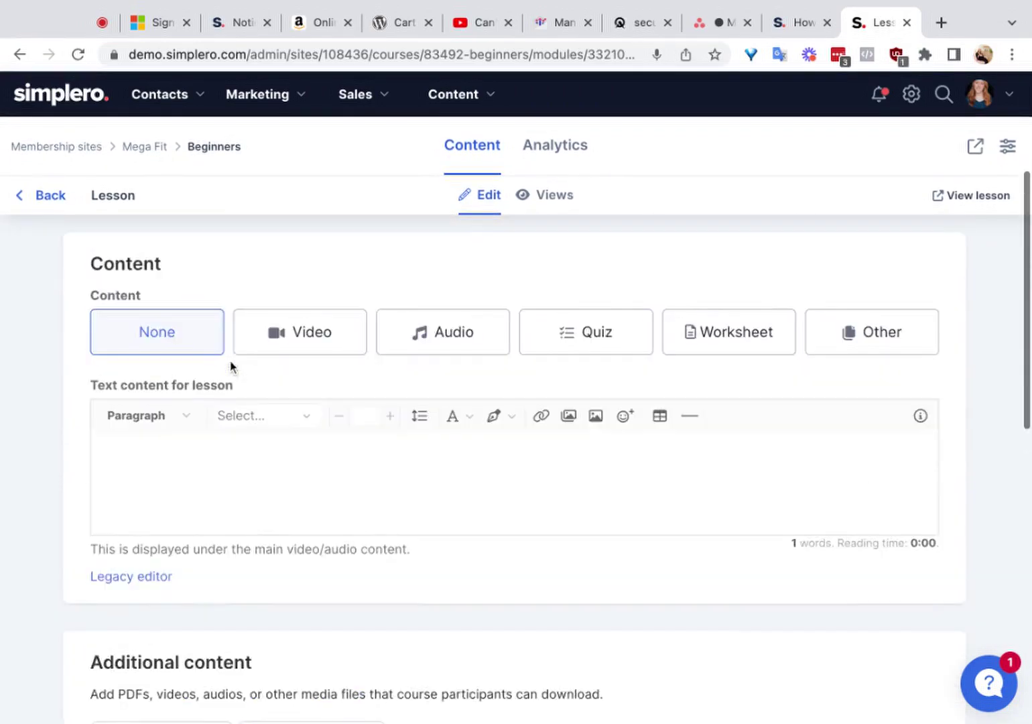
scroll(230, 365, up, 2)
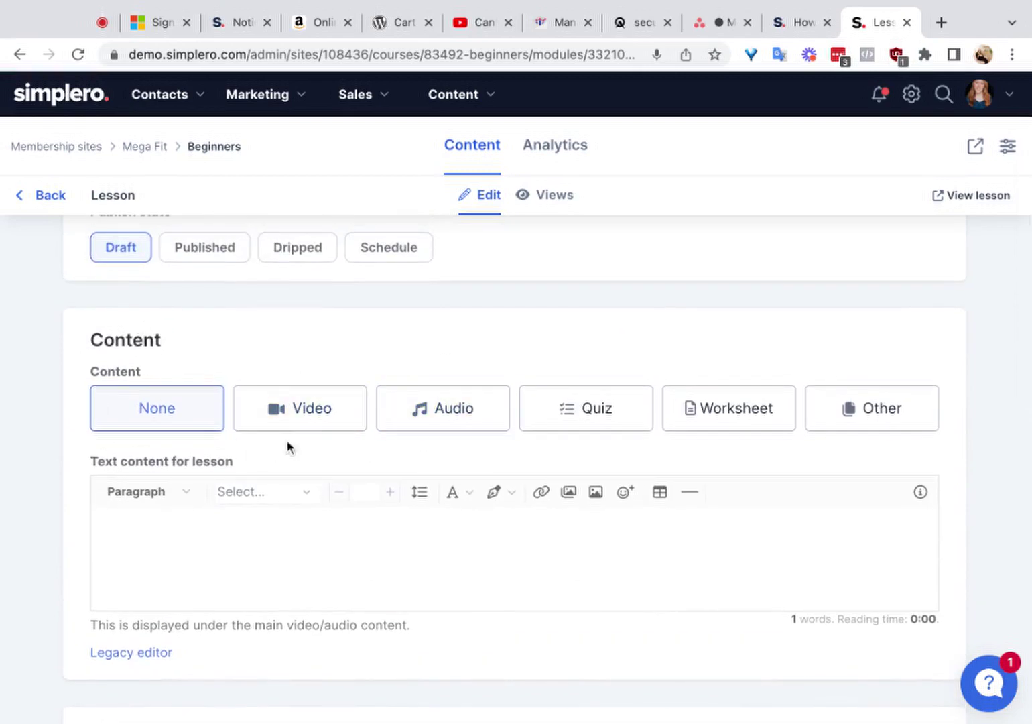
click(313, 414)
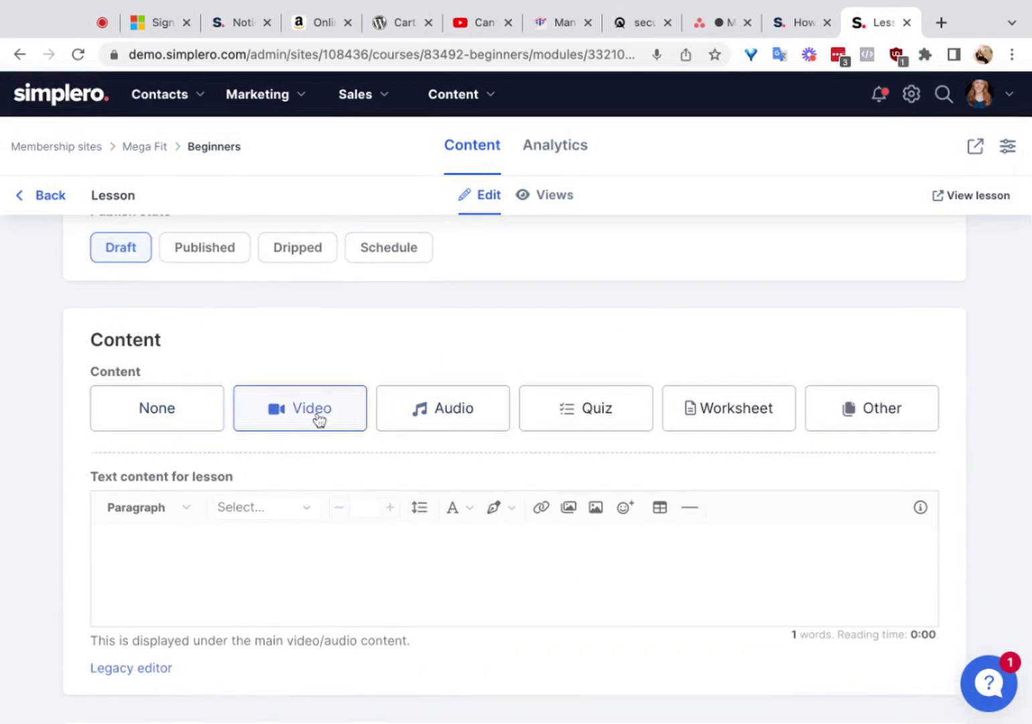
click(460, 416)
click(627, 411)
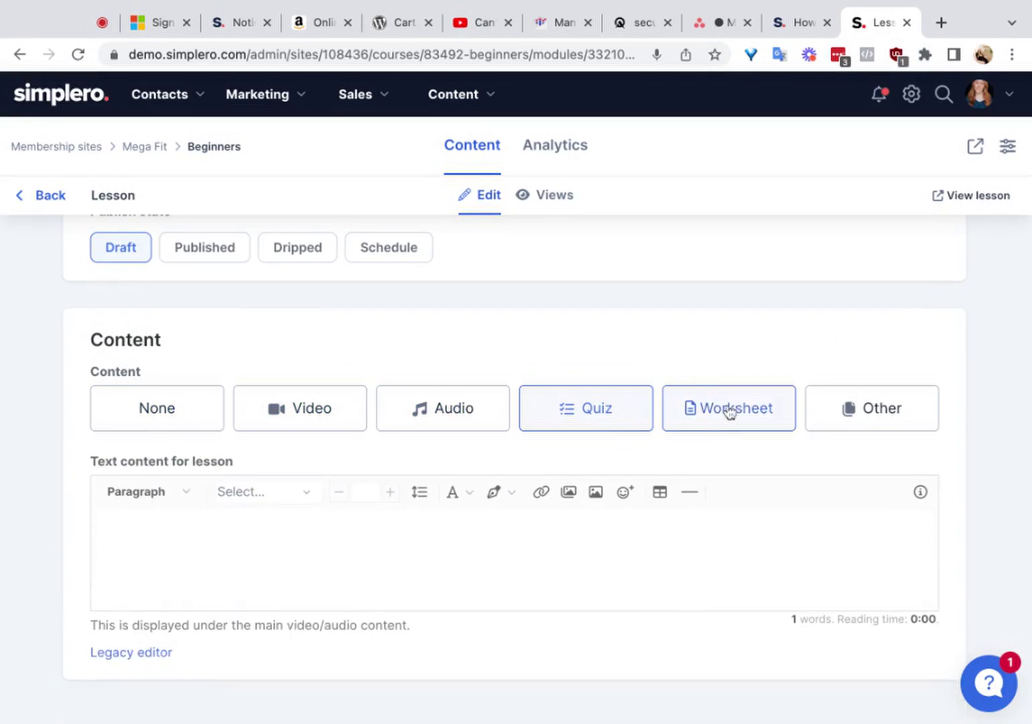
click(730, 412)
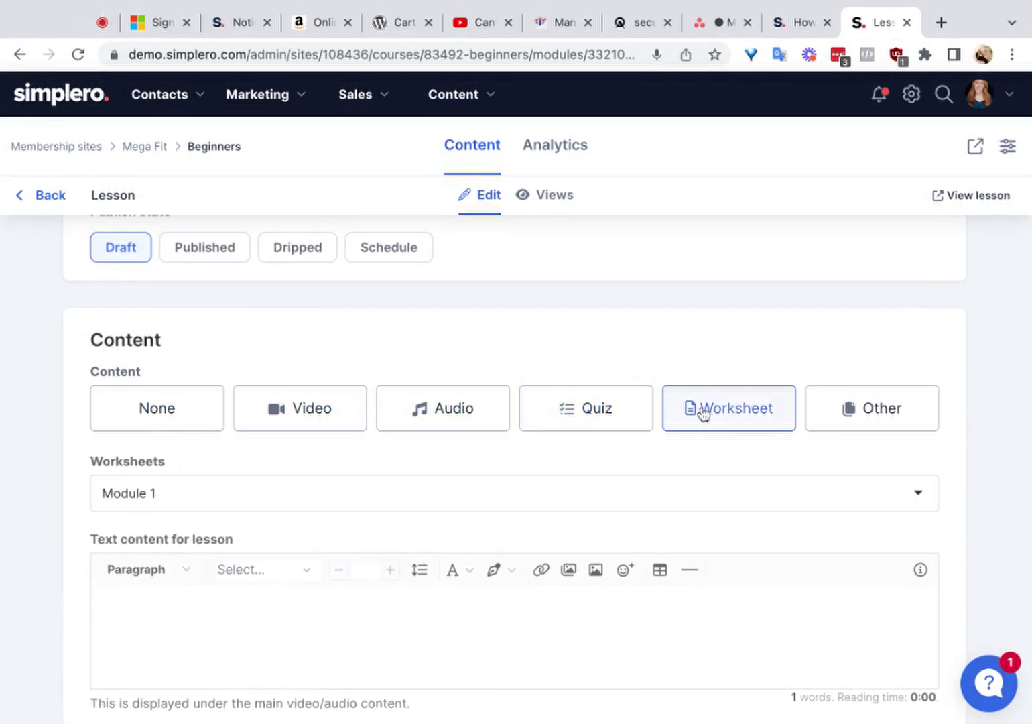
scroll(703, 413, down, 2)
click(866, 350)
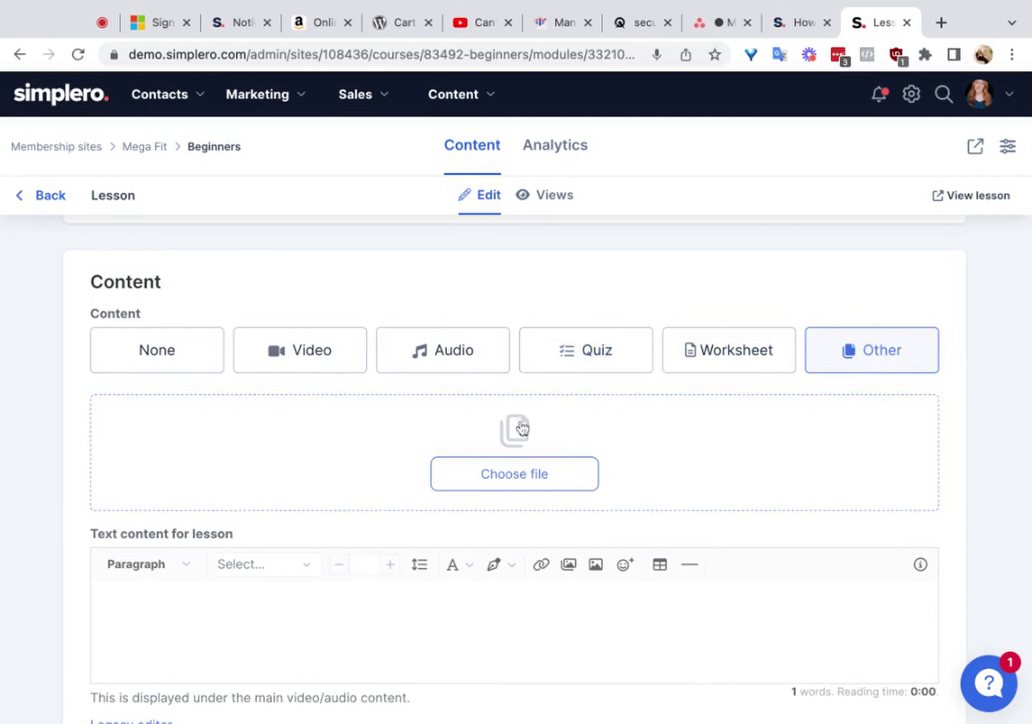
Review the lesson's text content area and the Additional content options for downloadable media files and worksheets
scroll(529, 435, down, 3)
scroll(269, 484, up, 3)
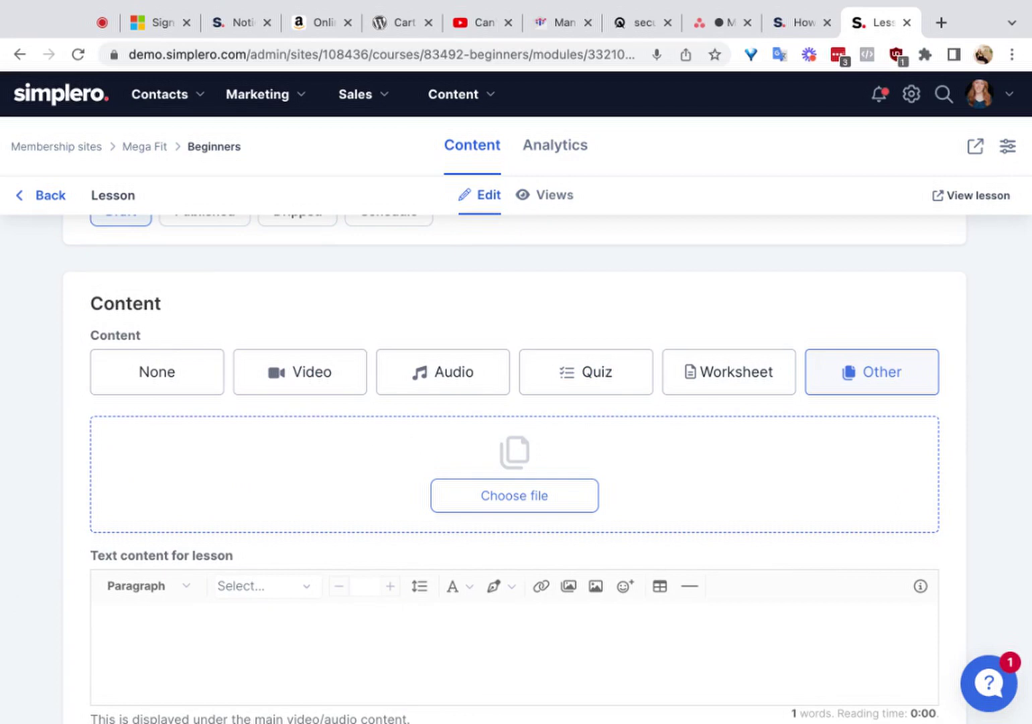
scroll(459, 438, down, 3)
scroll(392, 556, down, 2)
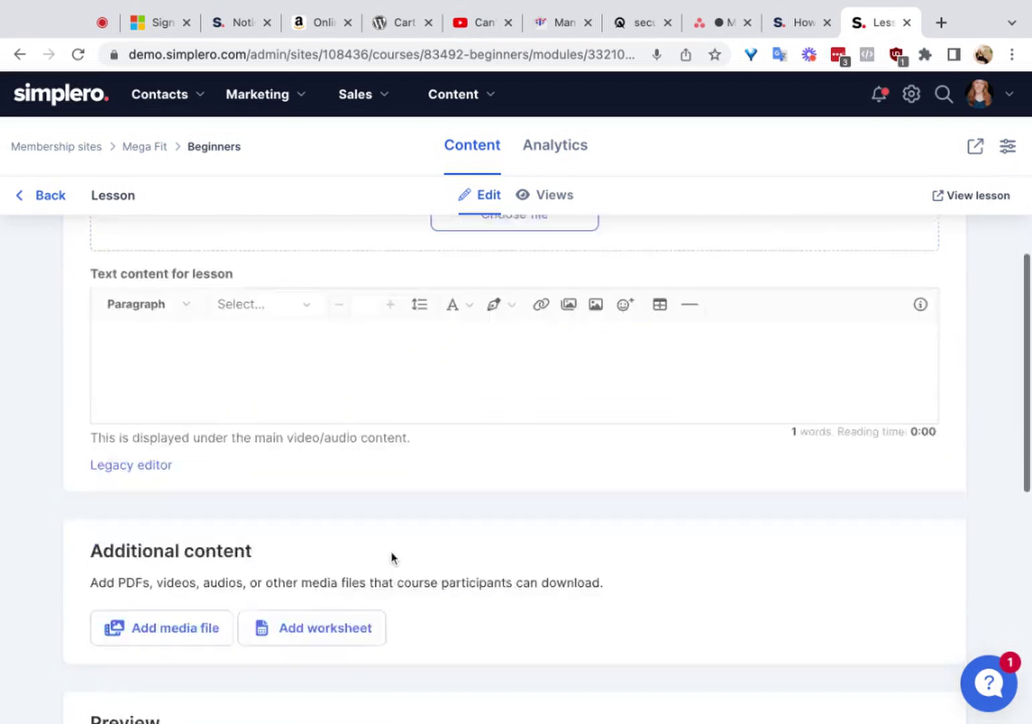
scroll(392, 557, down, 3)
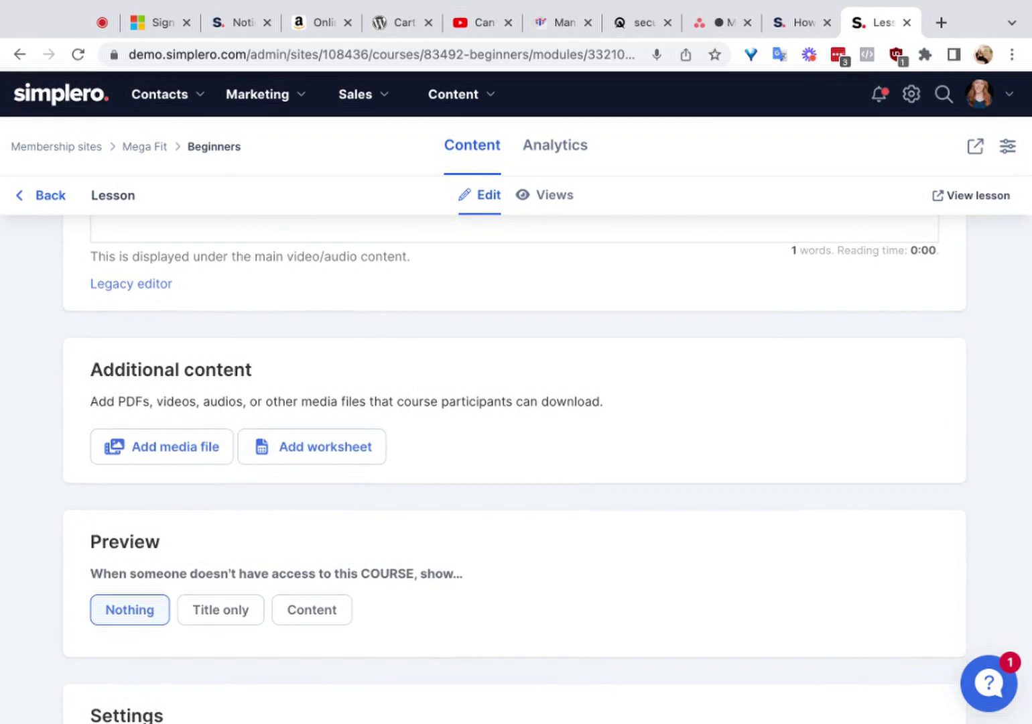
scroll(364, 668, up, 11)
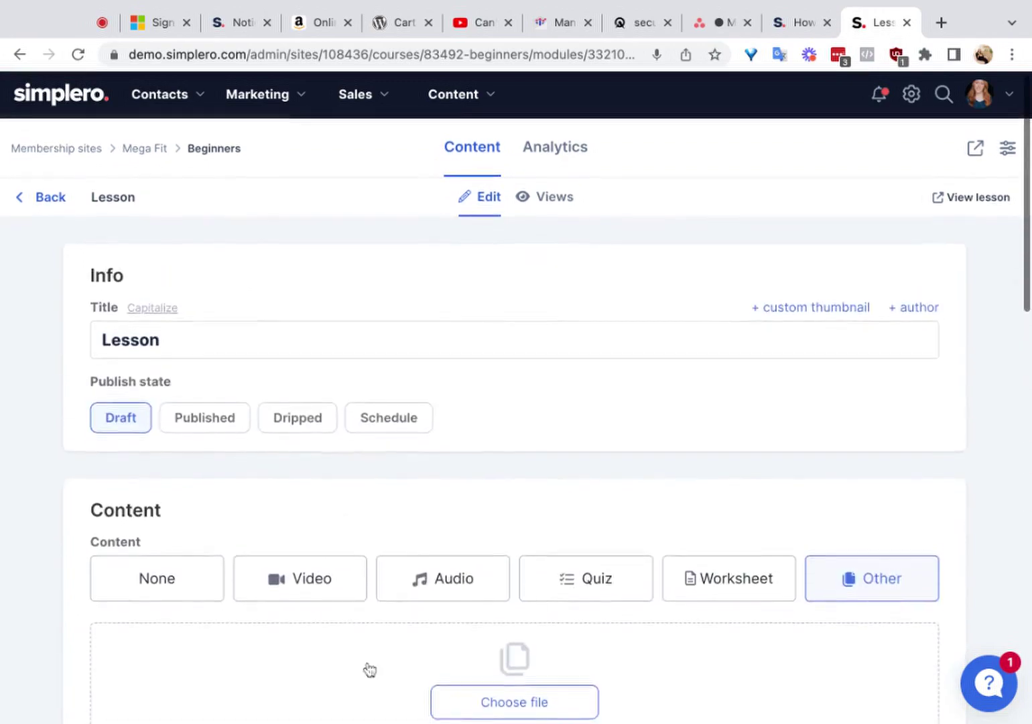
scroll(429, 589, down, 5)
scroll(492, 526, down, 7)
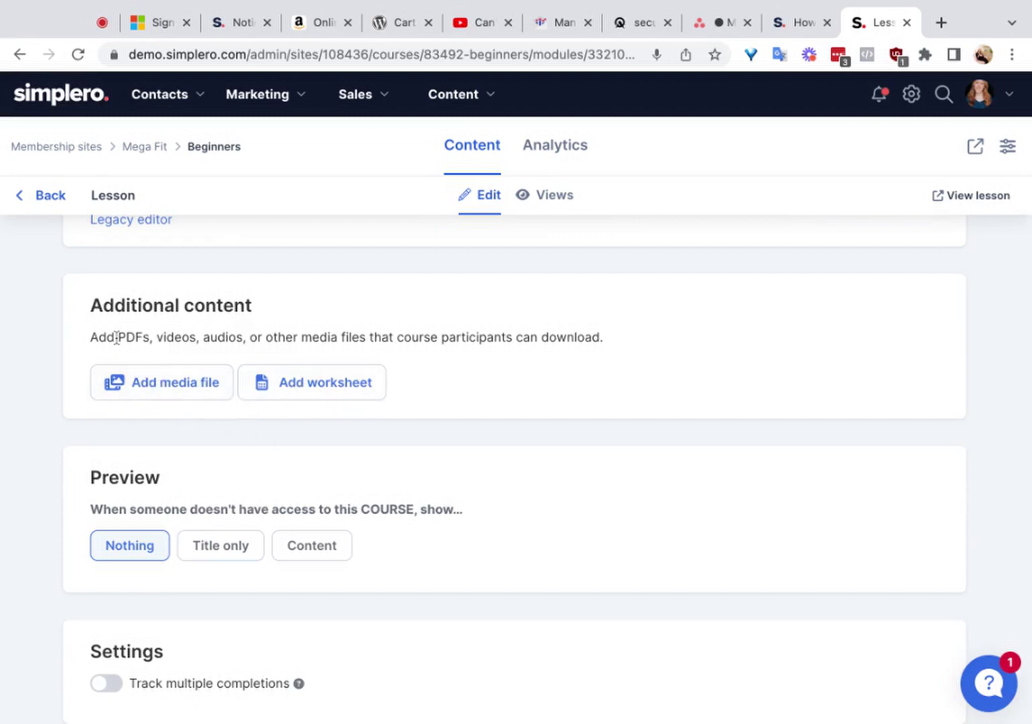
drag(252, 338, 91, 337)
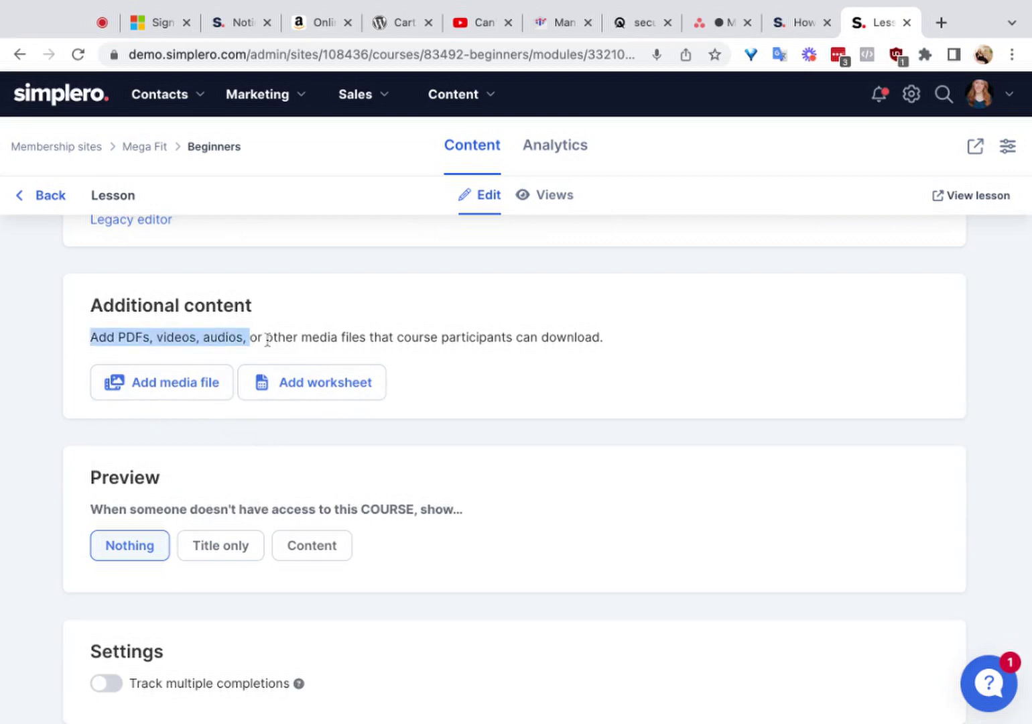
click(266, 340)
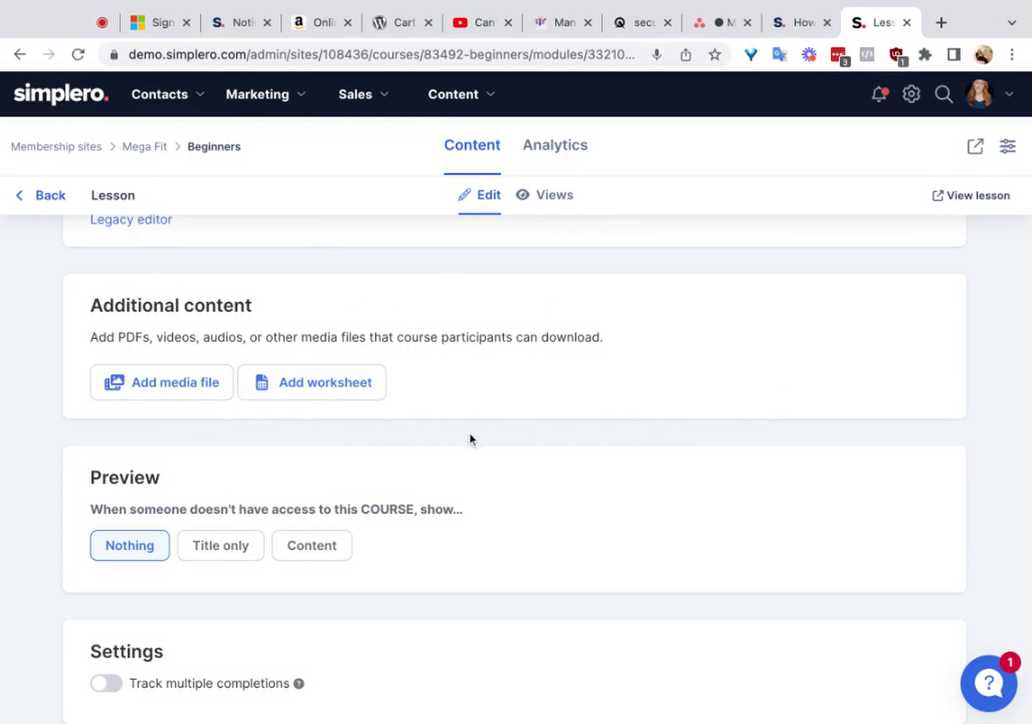
Try the Title only and Content preview options for people without course access, and restore Nothing
scroll(470, 438, down, 5)
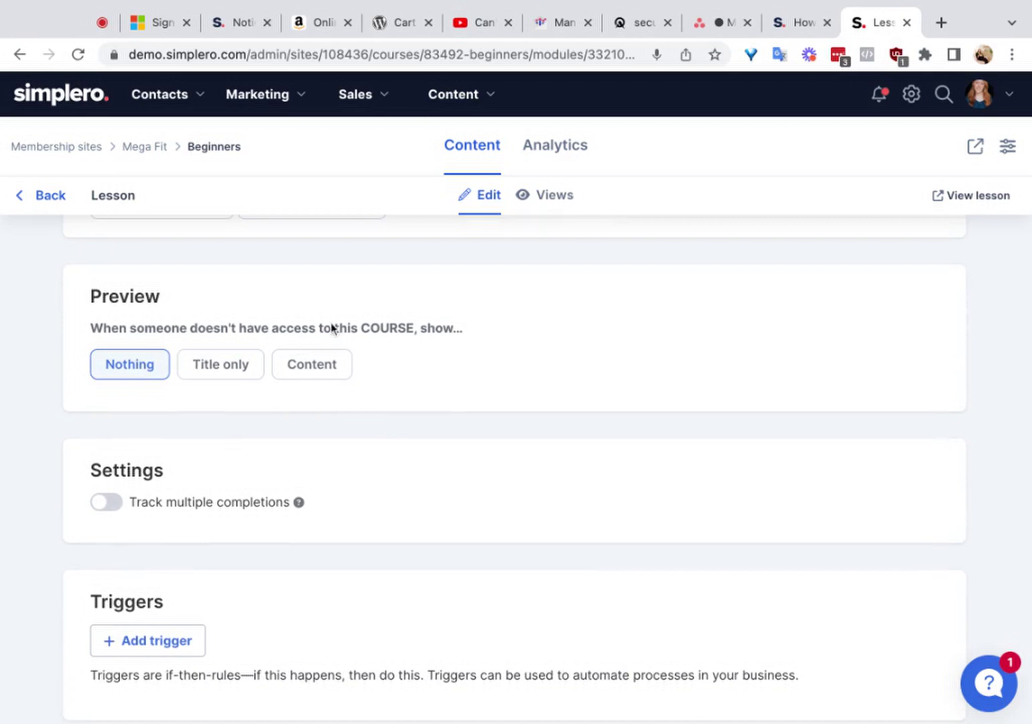
click(231, 366)
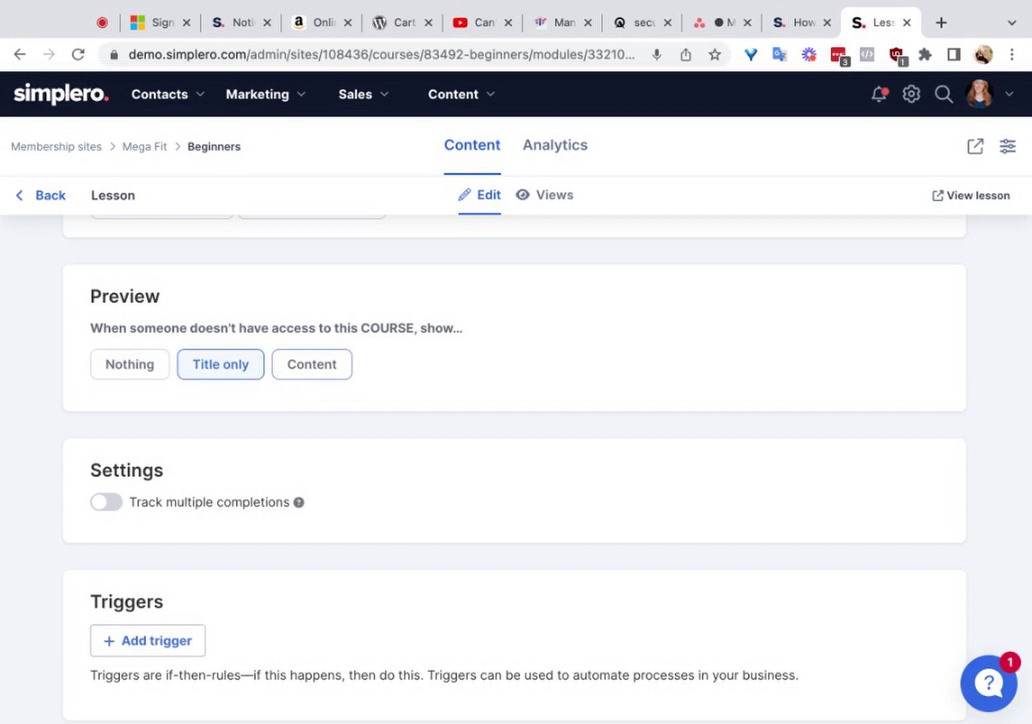
click(329, 373)
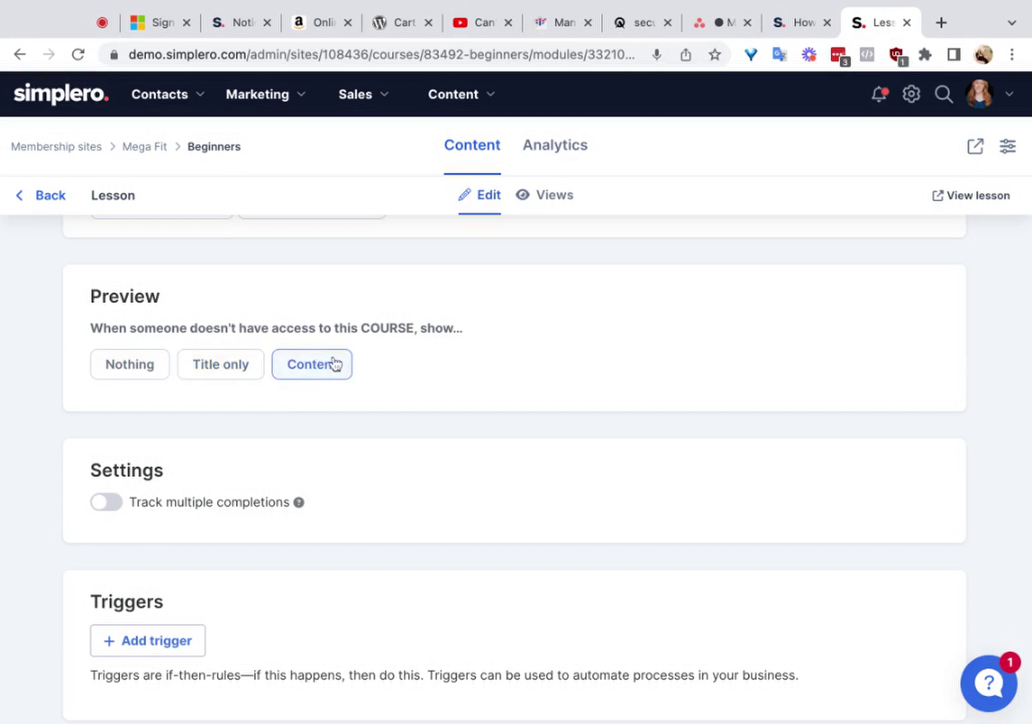
click(136, 359)
Read the help for Track multiple completions, switch it on and off again, and return to the course overview
scroll(275, 421, down, 2)
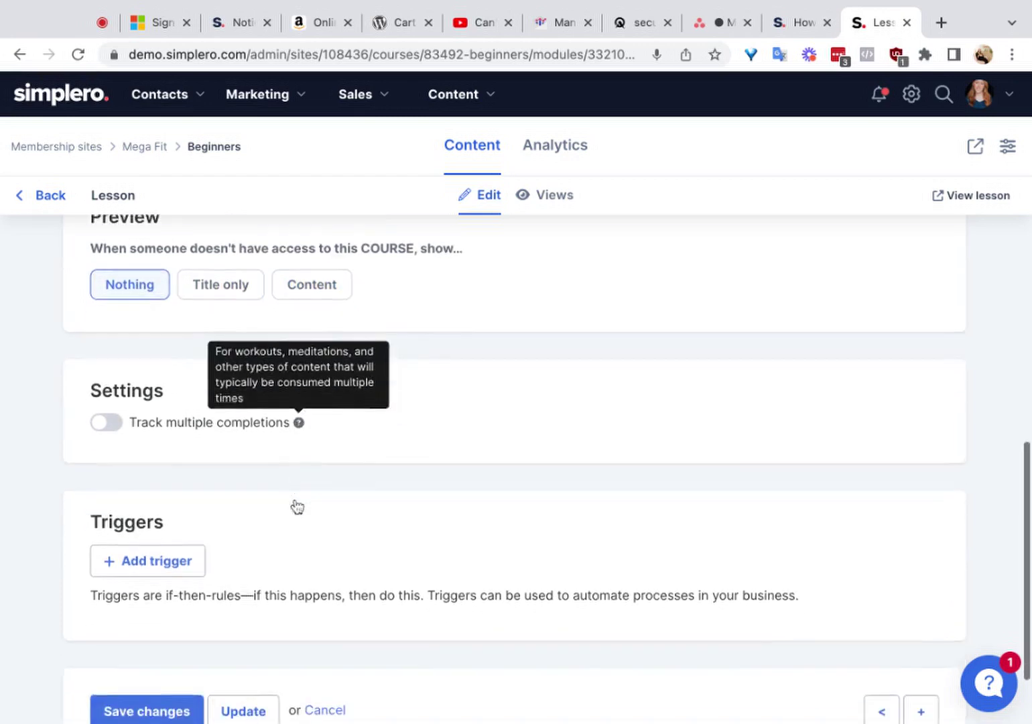
mouse_move(302, 431)
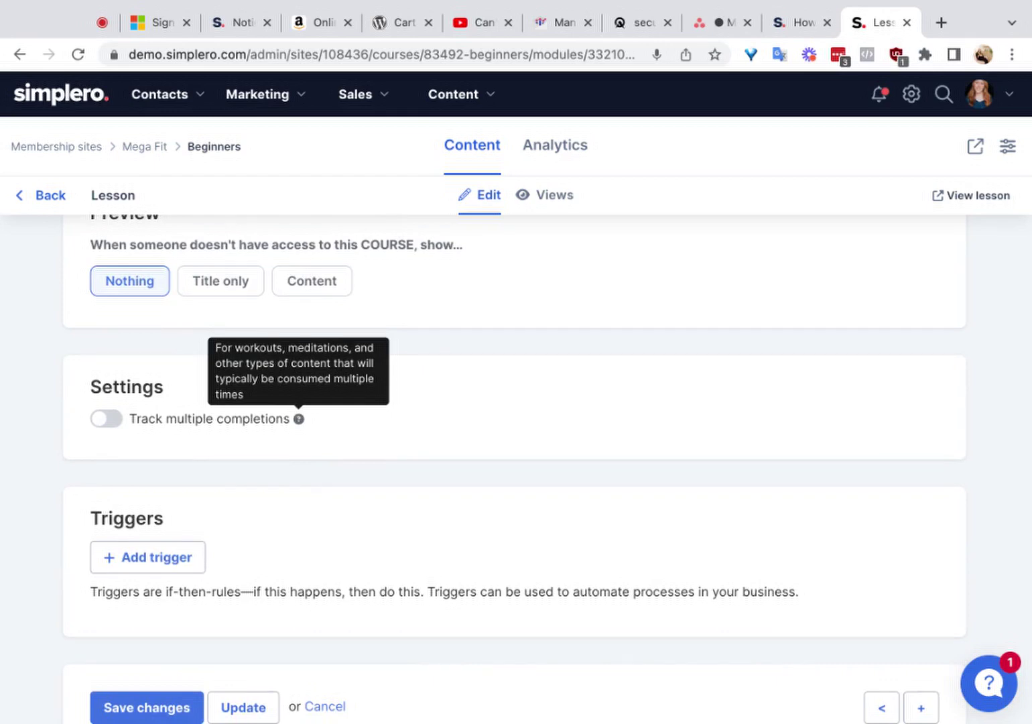
click(159, 426)
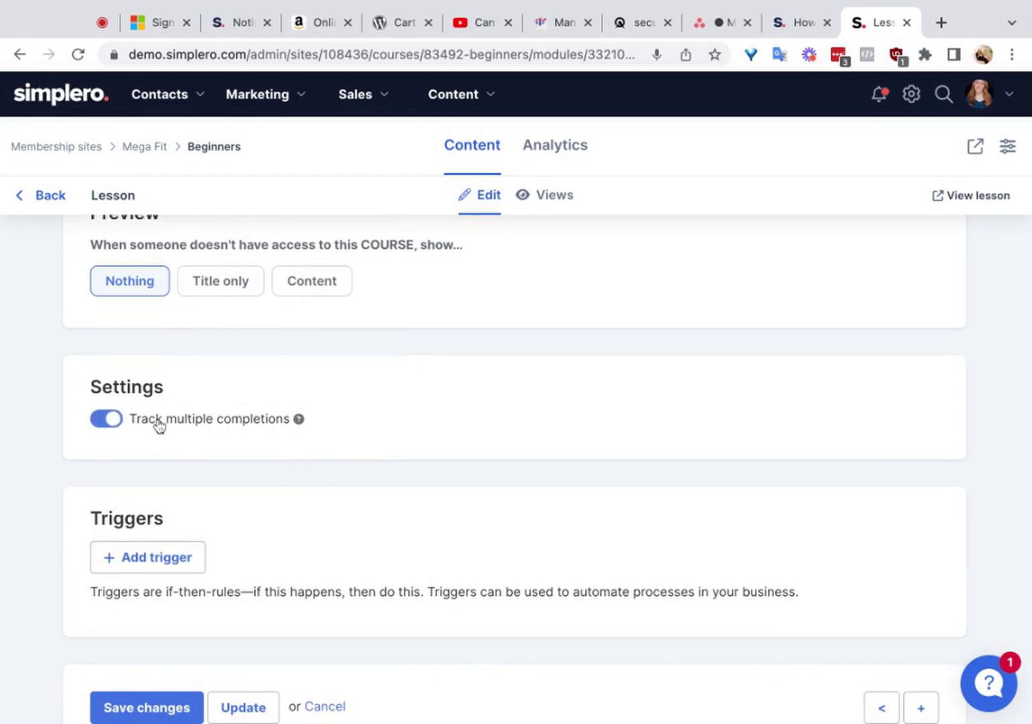
click(158, 427)
scroll(272, 537, down, 3)
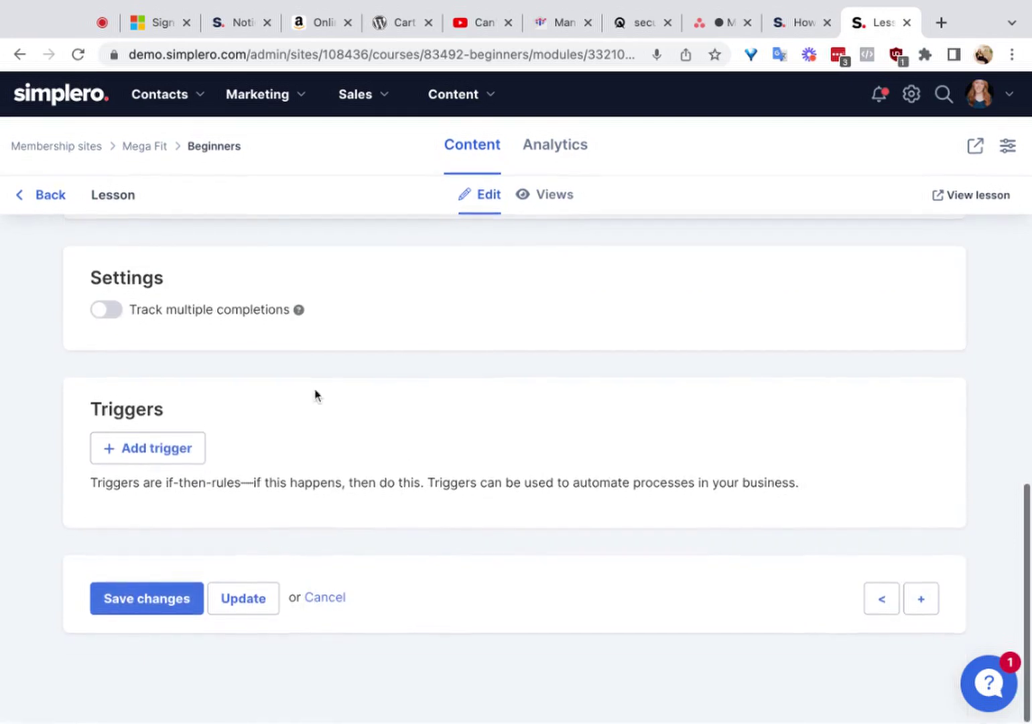
click(41, 198)
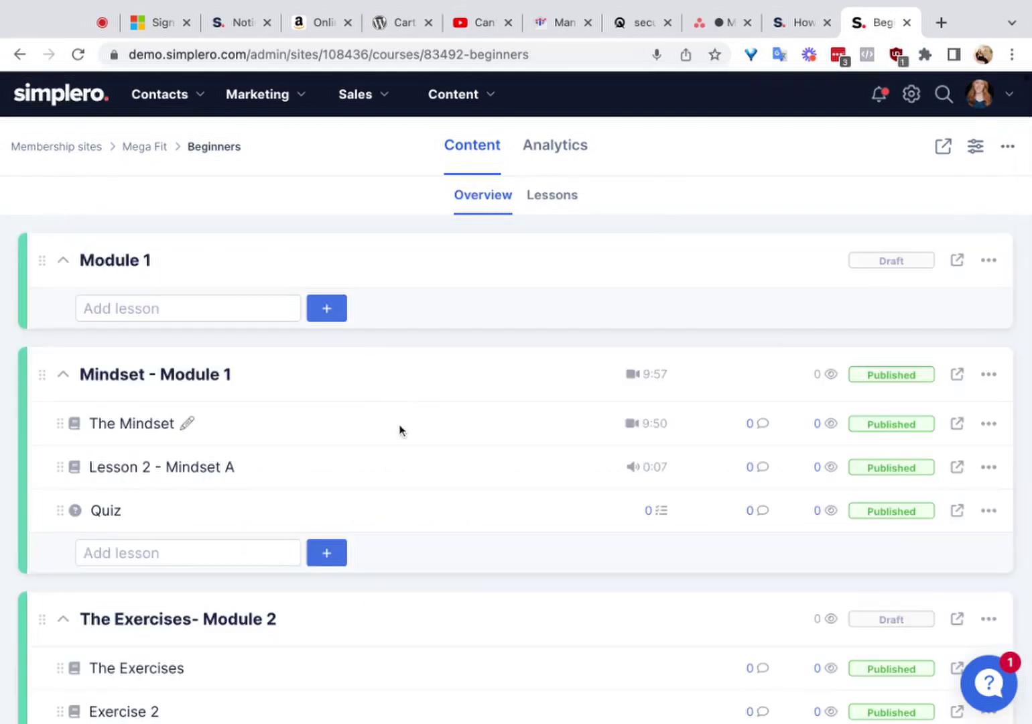
View Mindset - Module 1 on the live membership site and review its lessons
scroll(399, 428, down, 5)
scroll(509, 555, up, 5)
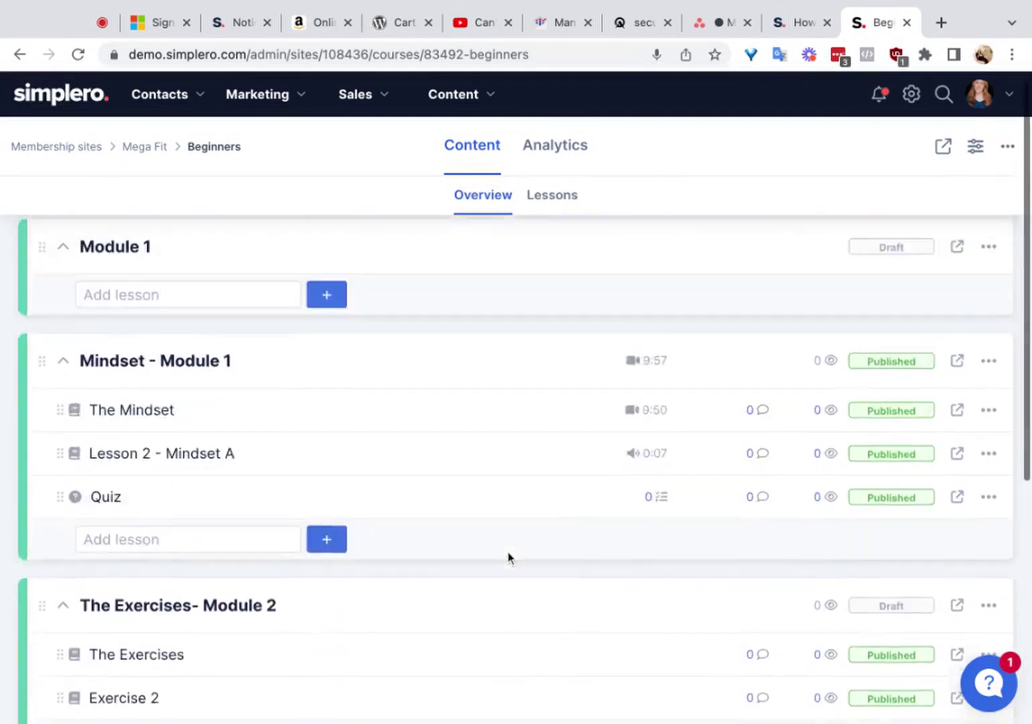
click(957, 374)
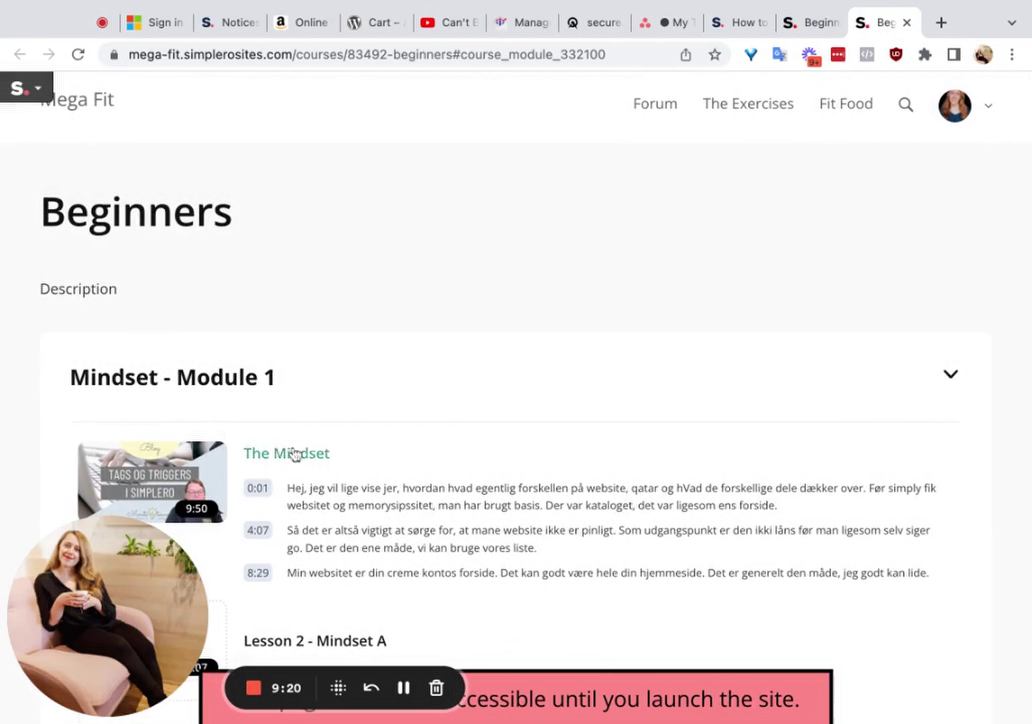
scroll(299, 402, down, 2)
scroll(323, 405, down, 2)
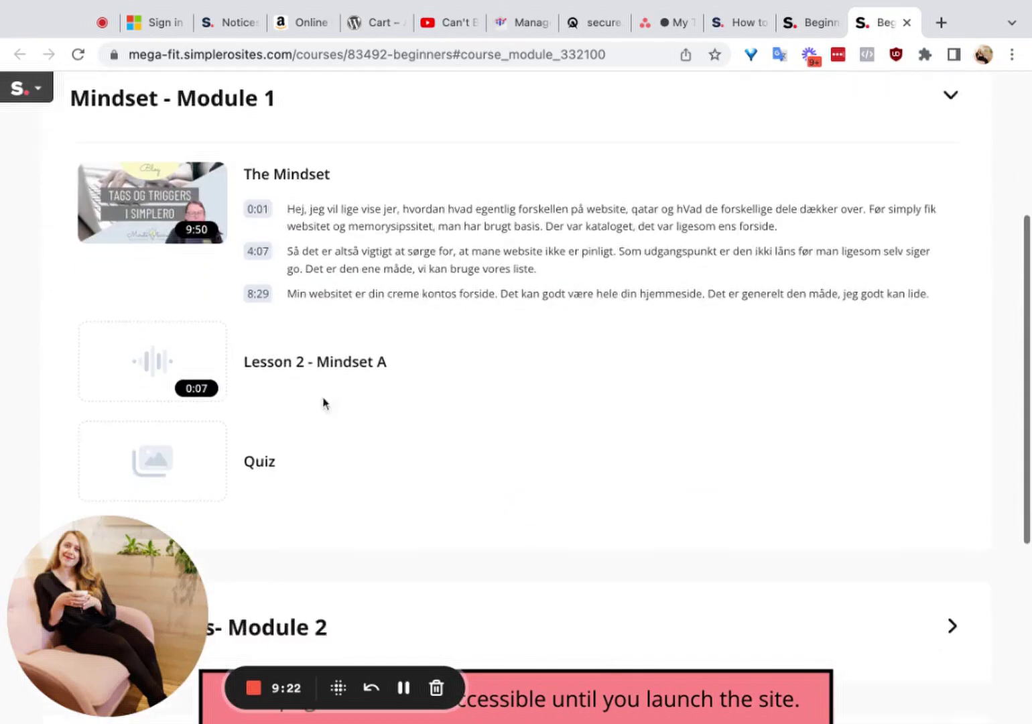
scroll(352, 378, down, 3)
scroll(352, 362, down, 2)
Expand The Exercises- Module 2 and The Diet - Module 3, review their lessons, and close the live course page
click(352, 303)
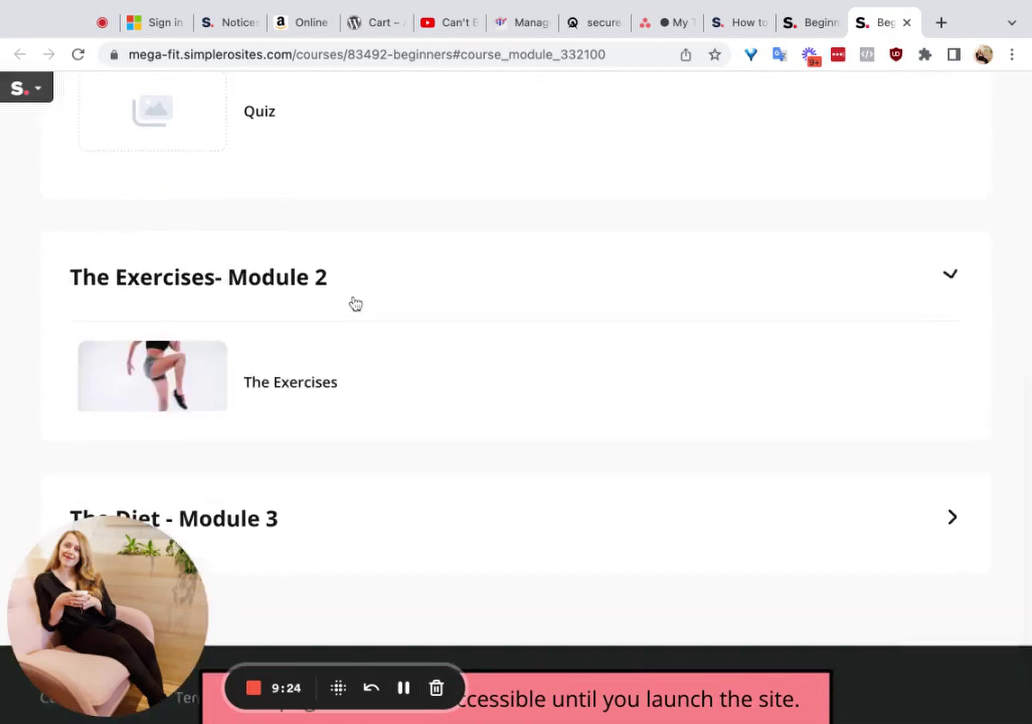
scroll(355, 348, down, 2)
click(369, 488)
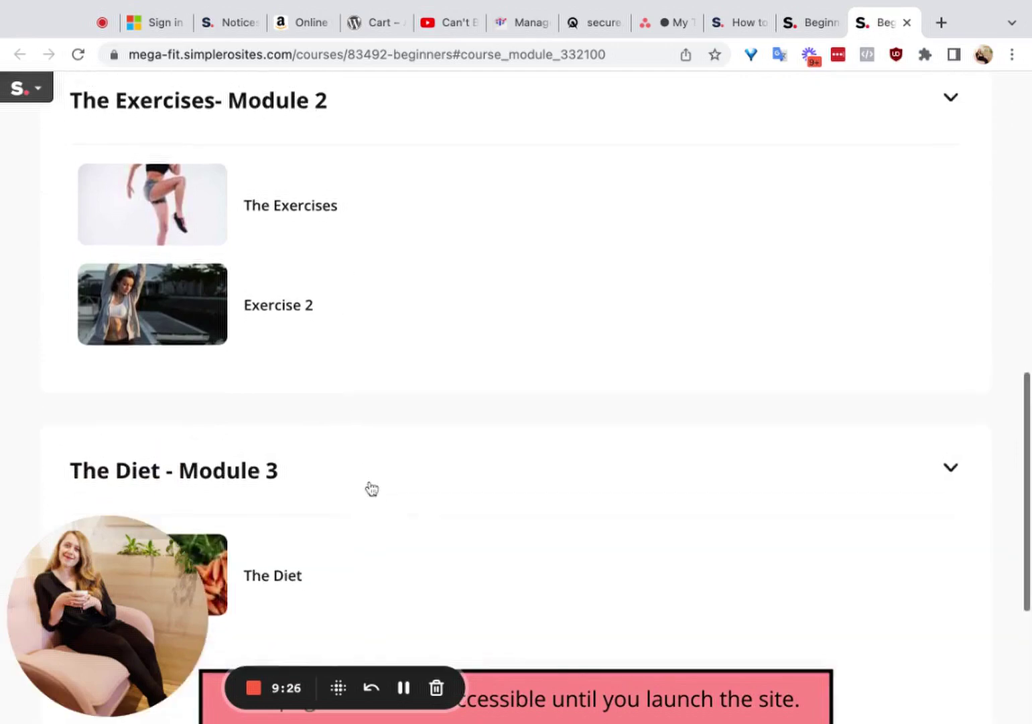
scroll(369, 489, up, 3)
scroll(335, 440, up, 10)
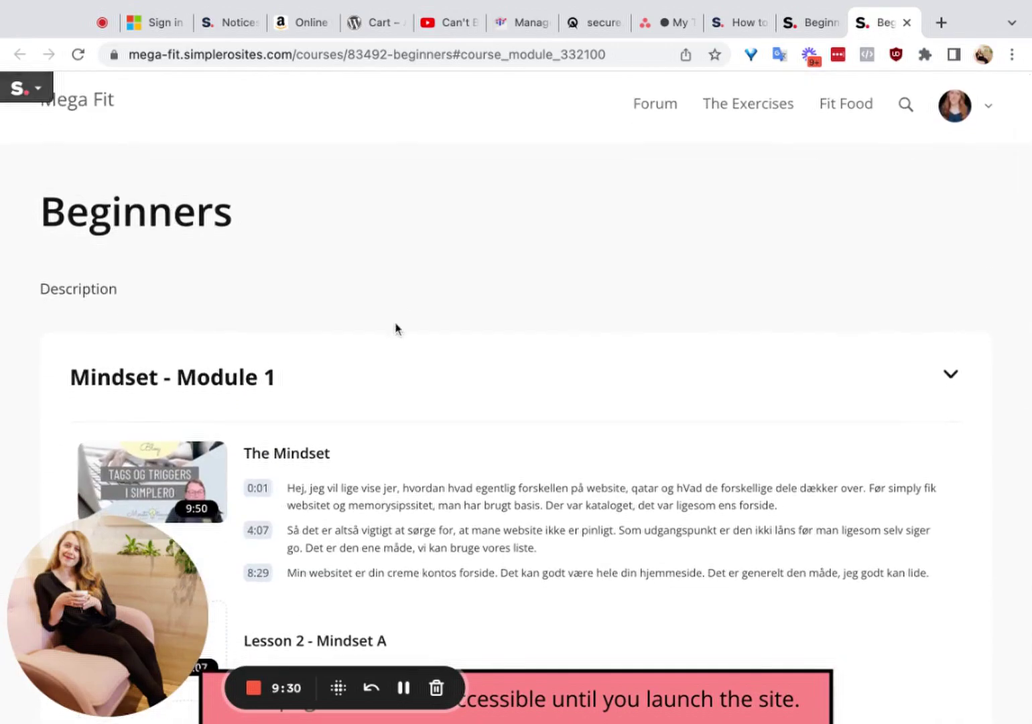
scroll(395, 325, down, 5)
scroll(396, 323, up, 5)
click(907, 23)
Open The Mindset lesson, check the recommended dimensions for a custom thumbnail, and return to the course overview
click(160, 427)
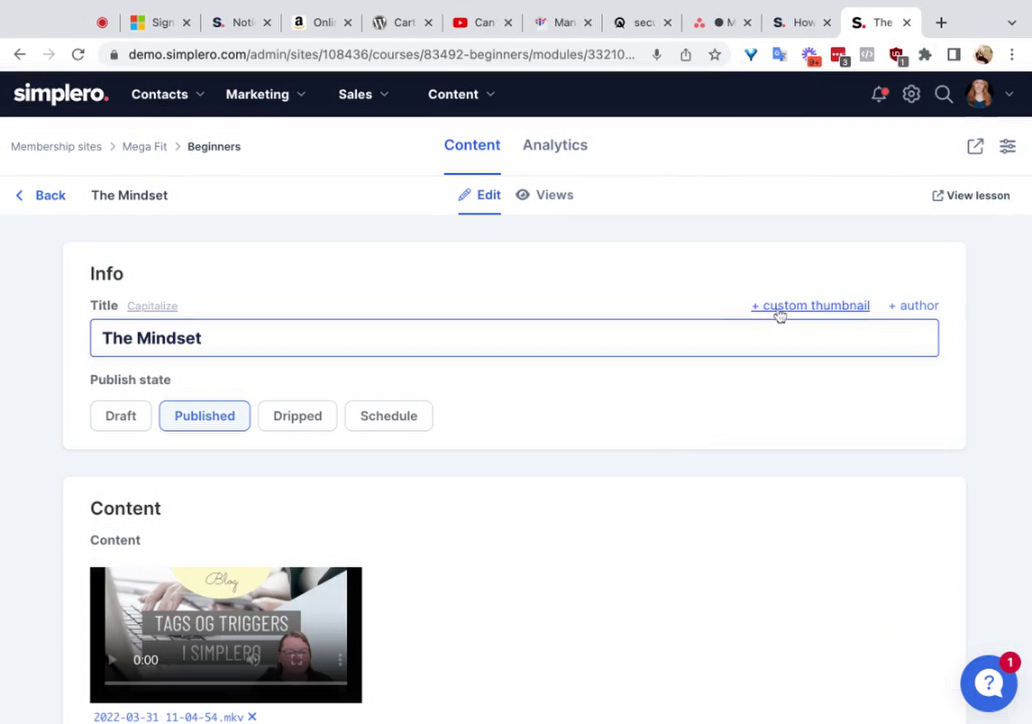
click(779, 306)
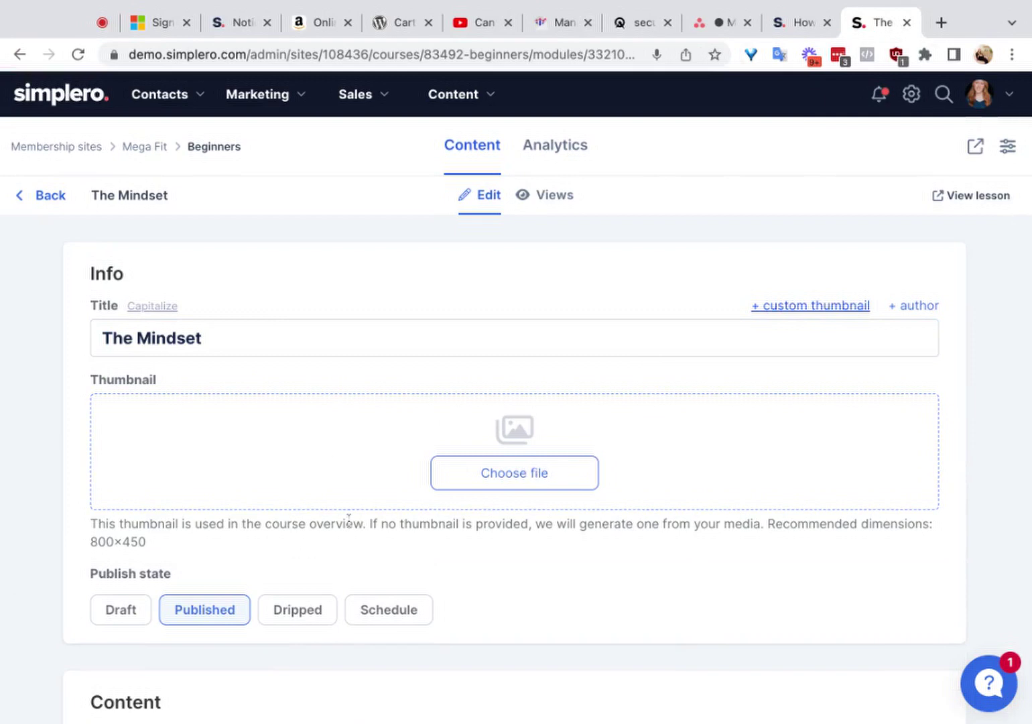
double_click(165, 541)
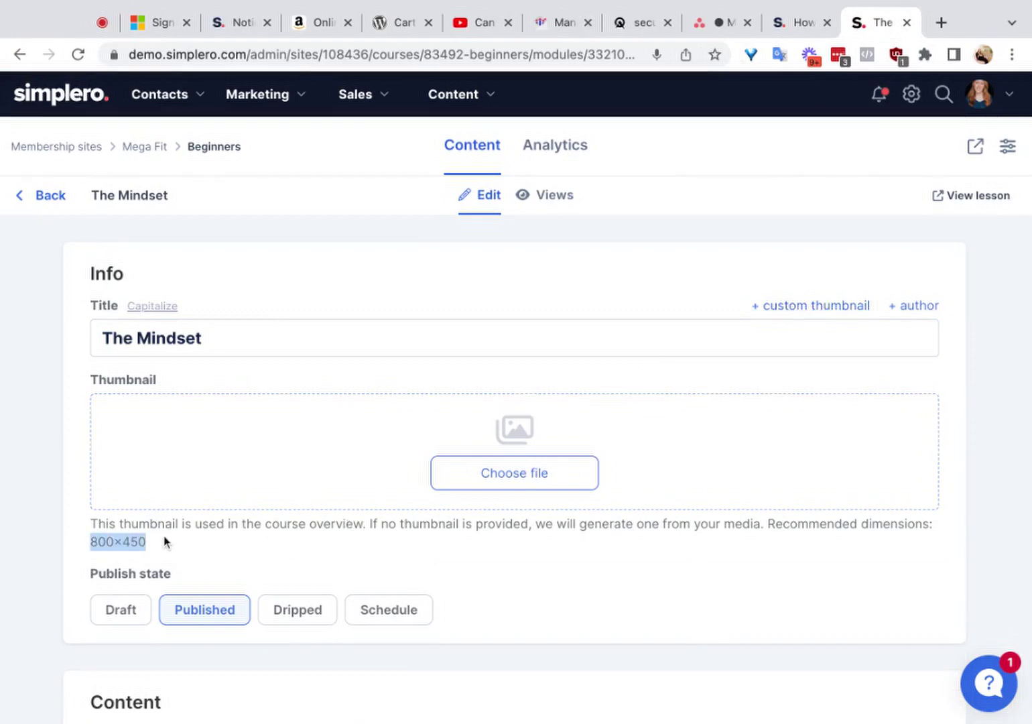
click(231, 547)
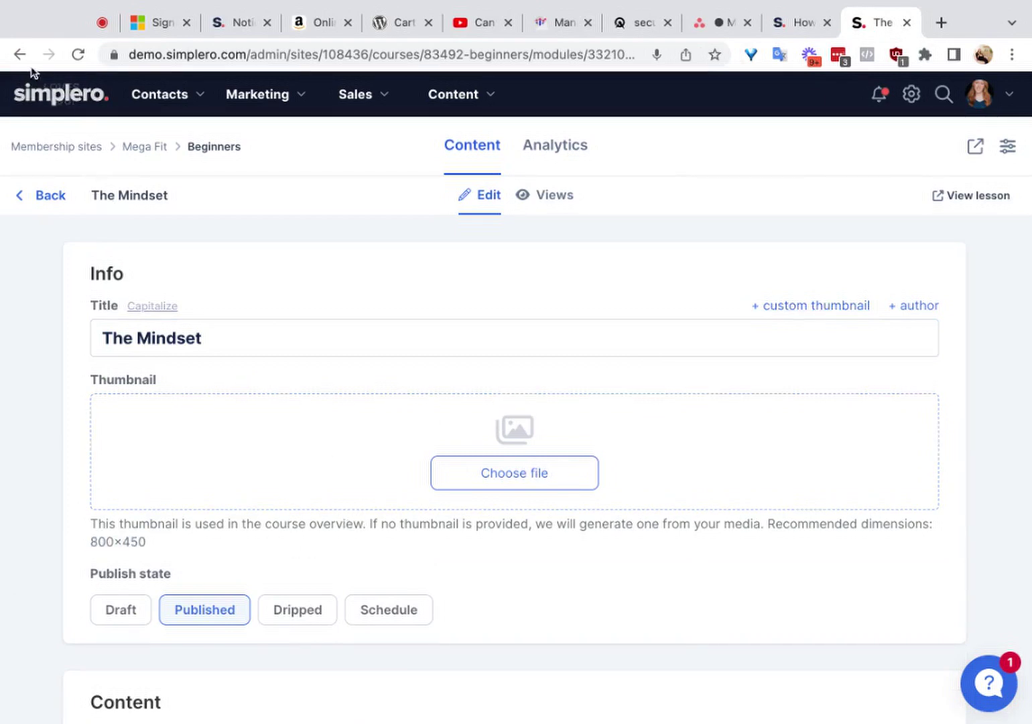
click(24, 205)
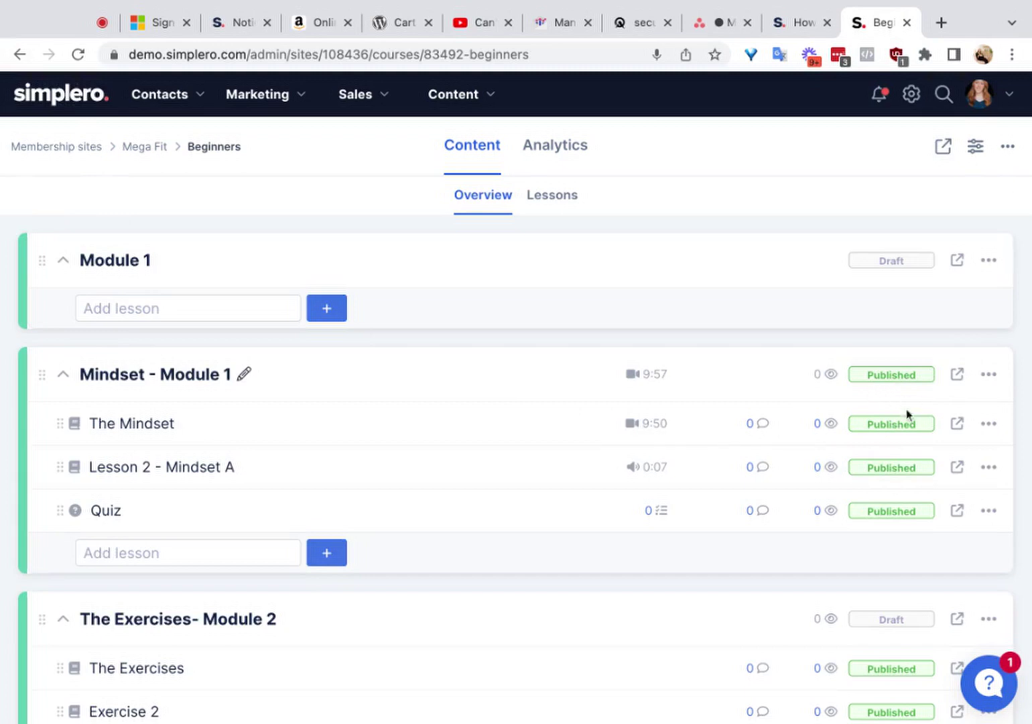
Change the publish state of The Exercises- Module 2 to Published
scroll(898, 429, down, 2)
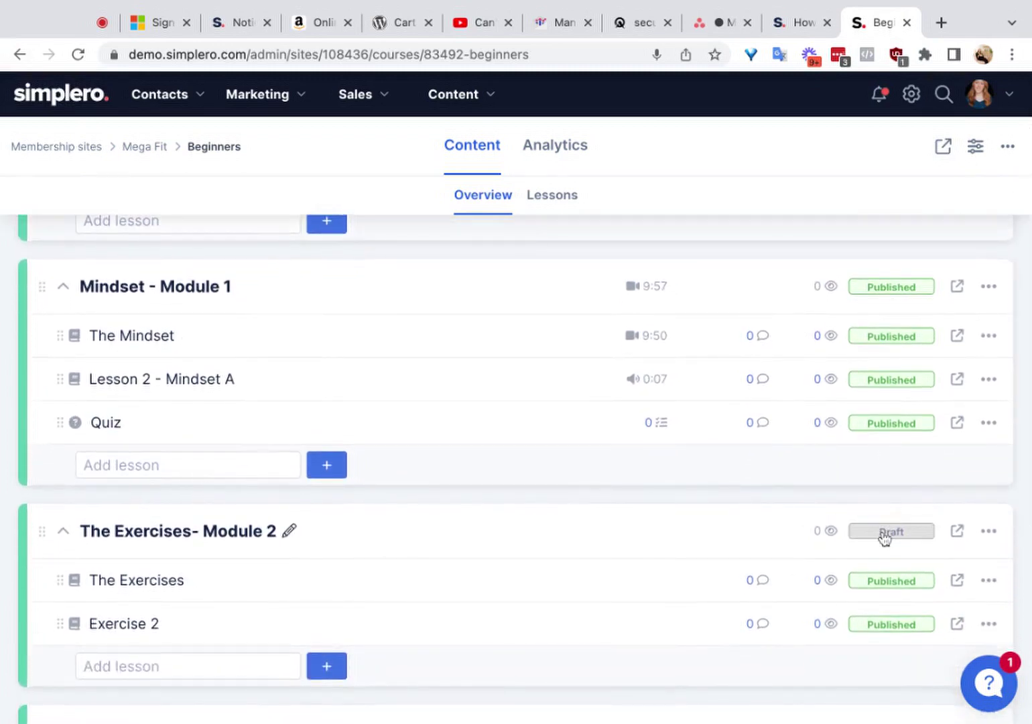
click(884, 538)
click(911, 557)
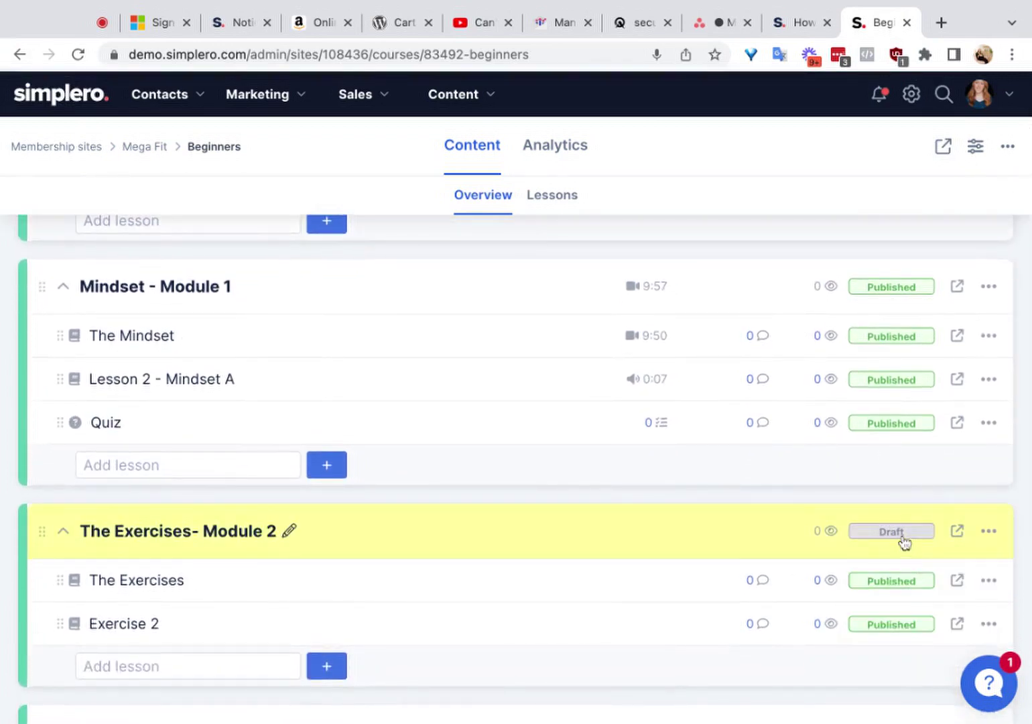
click(905, 540)
click(917, 582)
scroll(804, 435, up, 2)
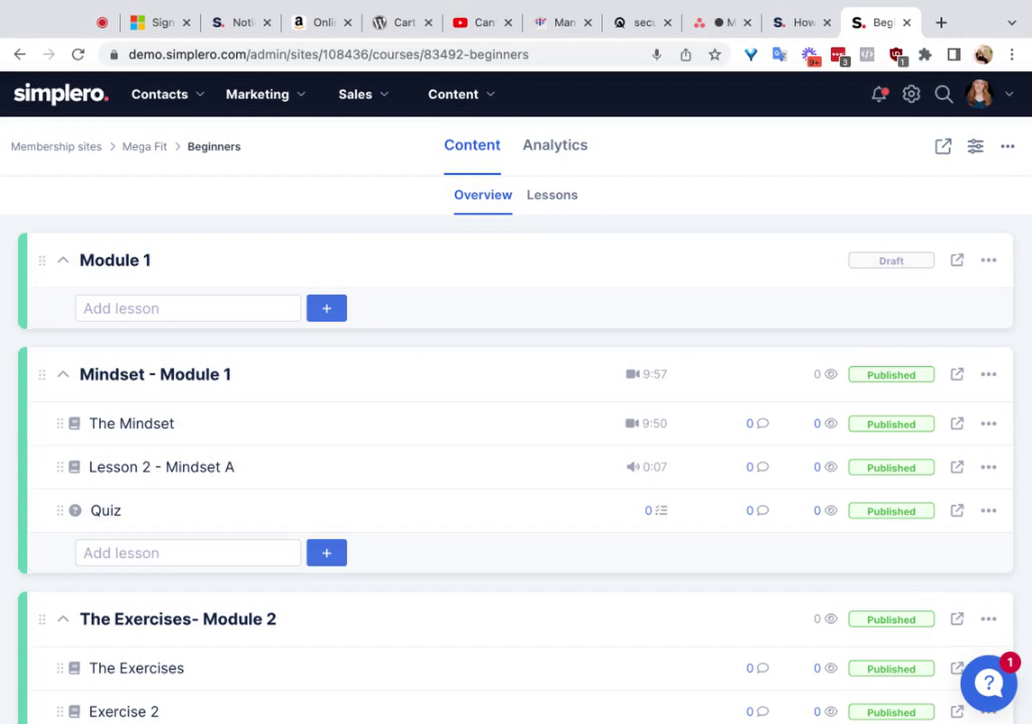
Delete the draft lesson named Lesson from The Diet - Module 3
scroll(707, 475, down, 4)
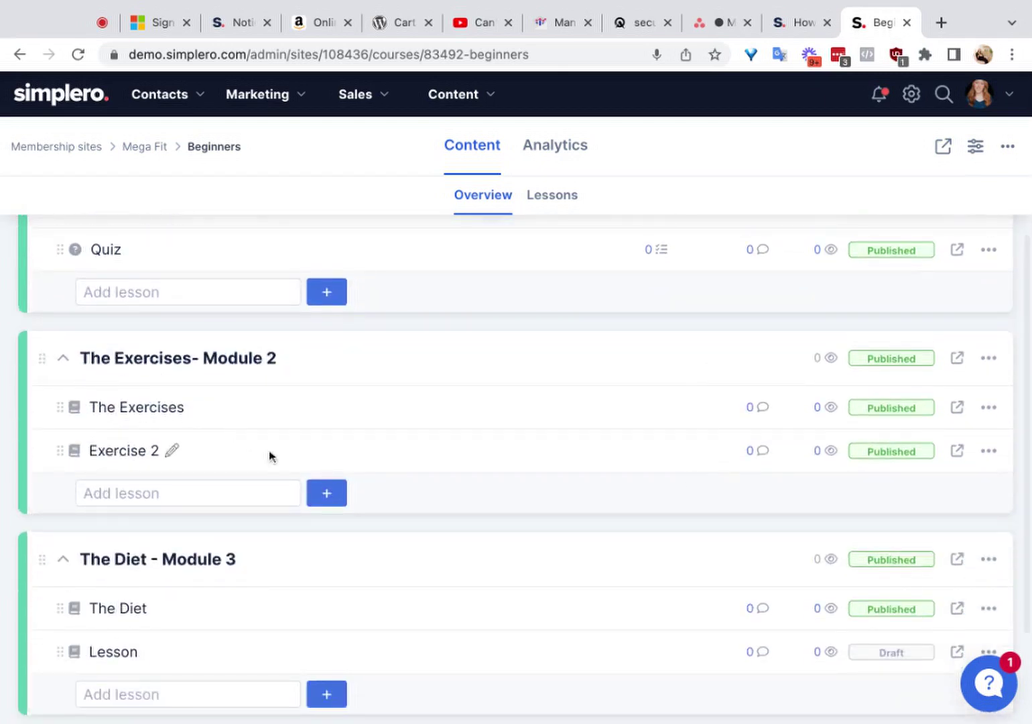
scroll(322, 509, down, 2)
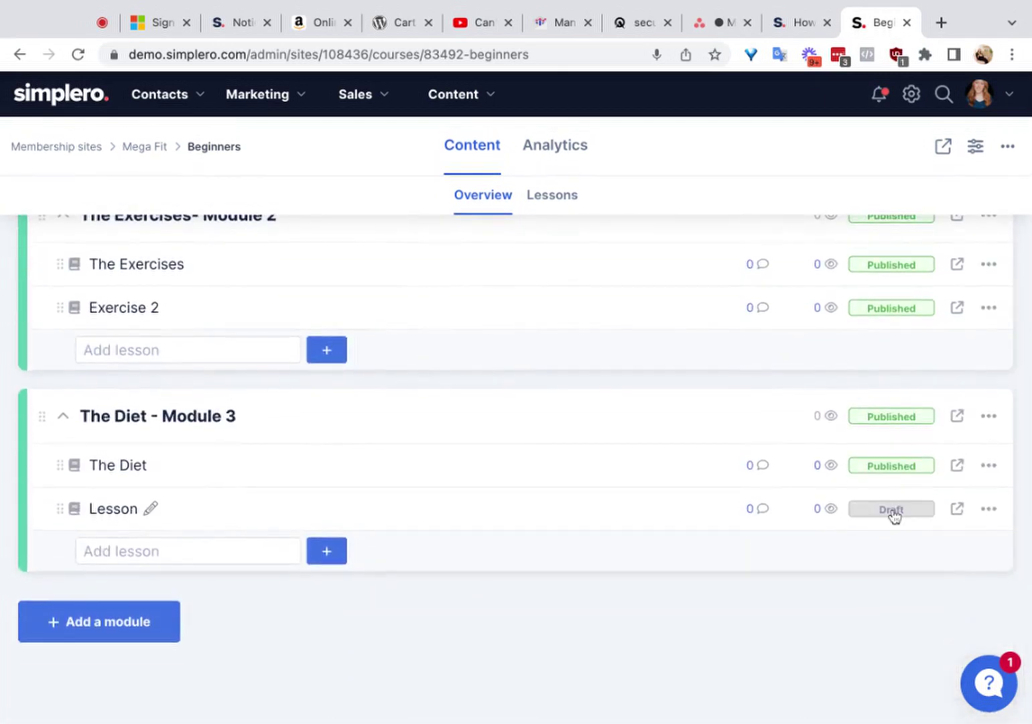
click(989, 514)
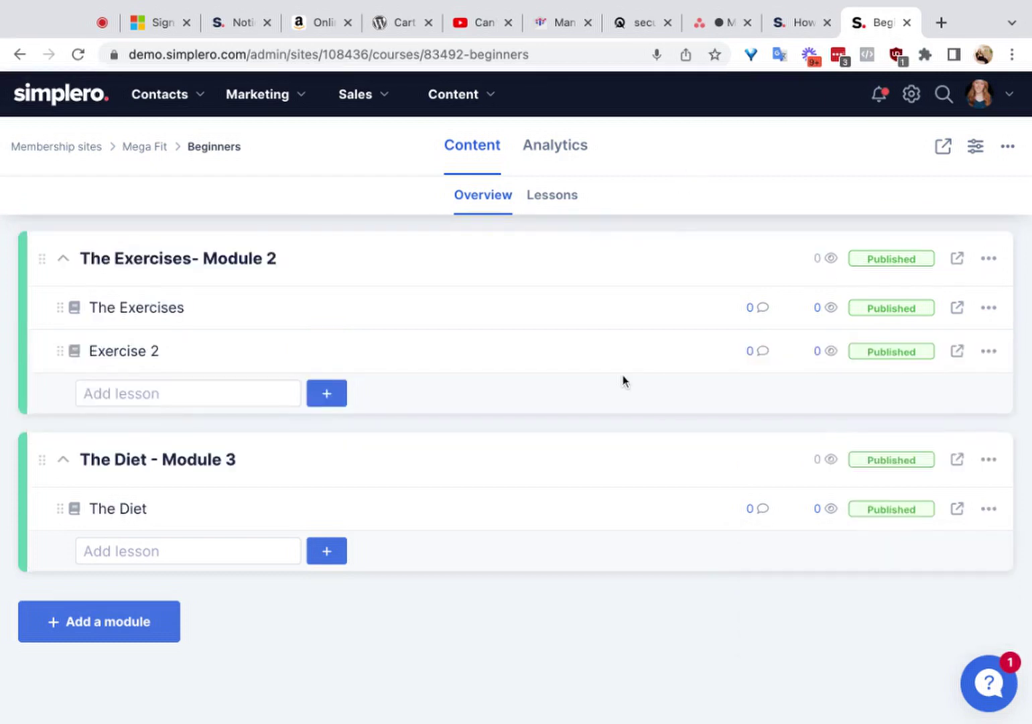
Set the publish state of Mindset - Module 1 to Dripped, with the drip type Manually/triggers/automations
scroll(623, 381, up, 5)
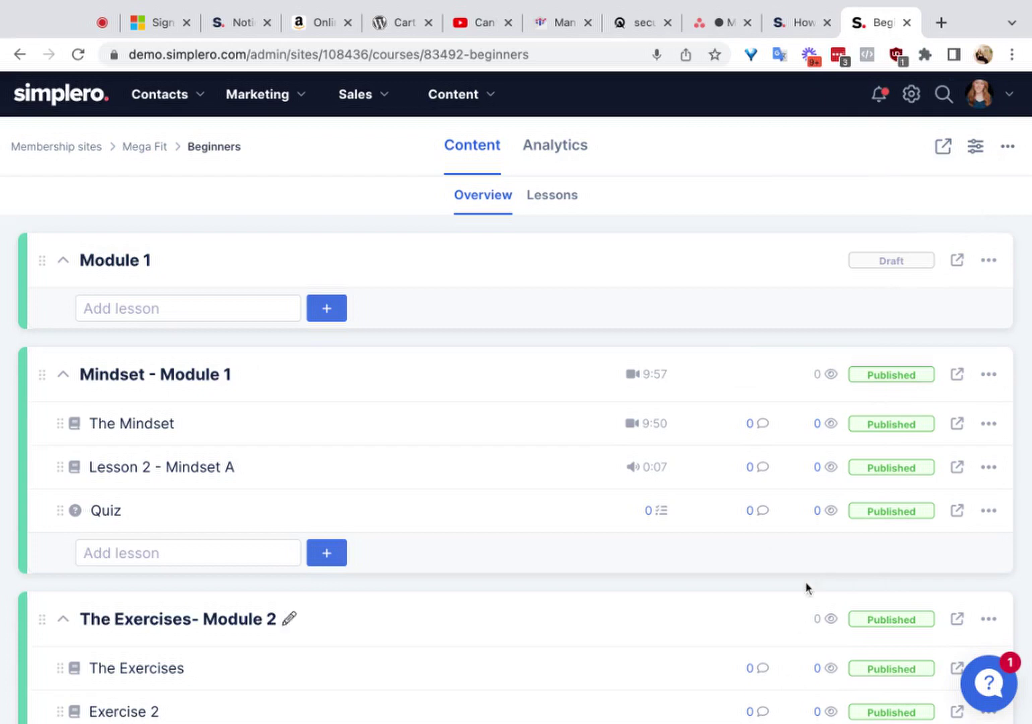
click(888, 376)
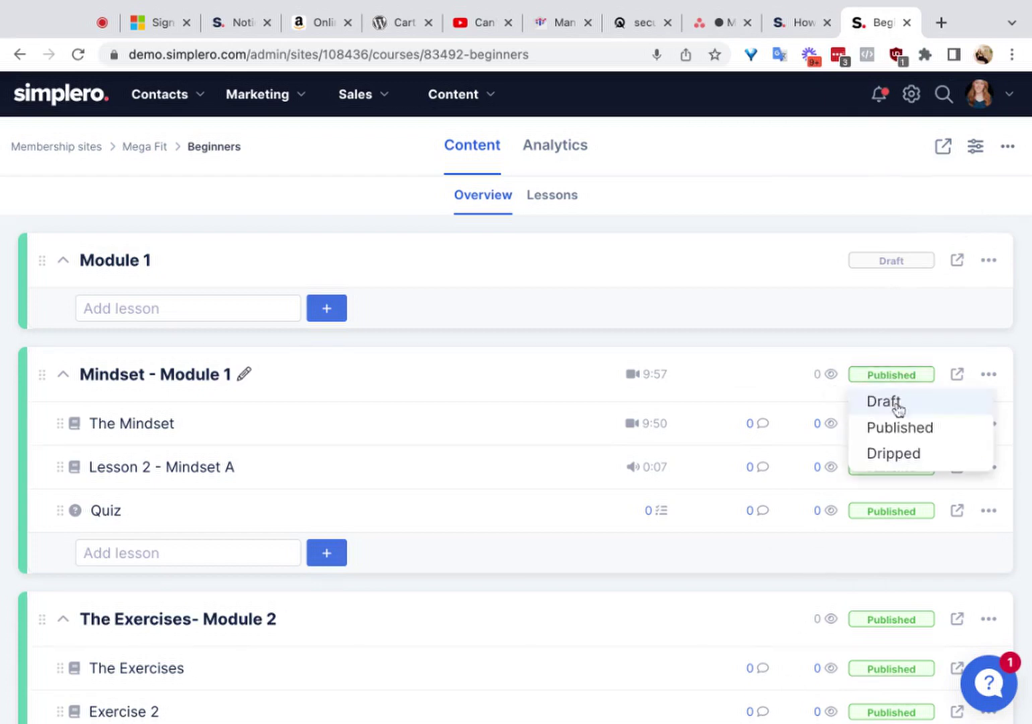
click(903, 453)
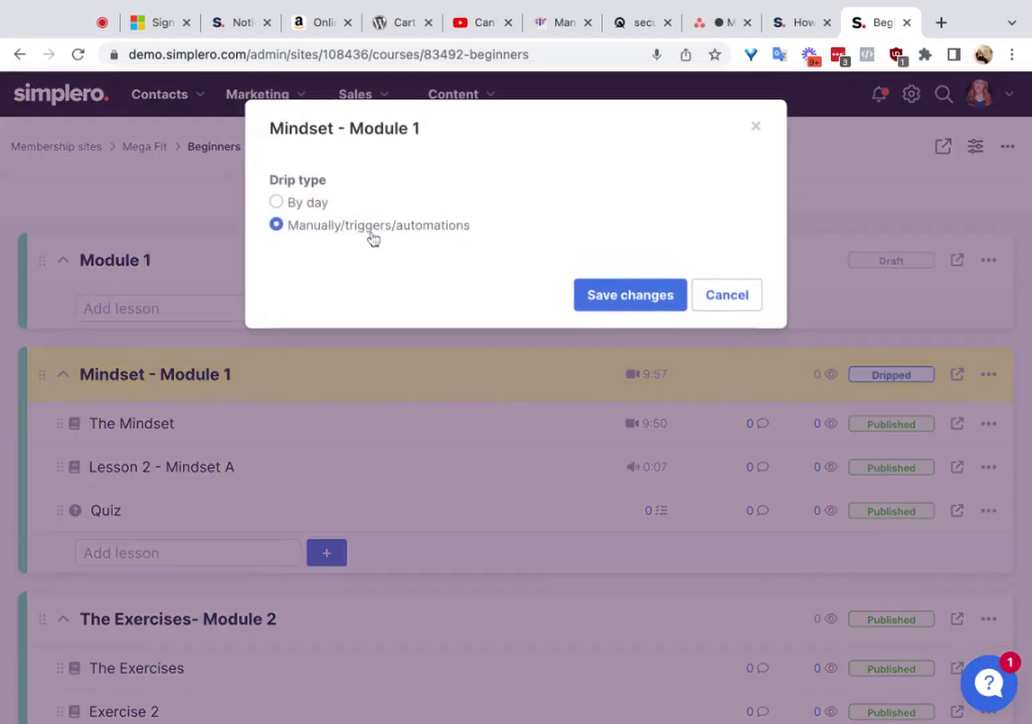
click(295, 207)
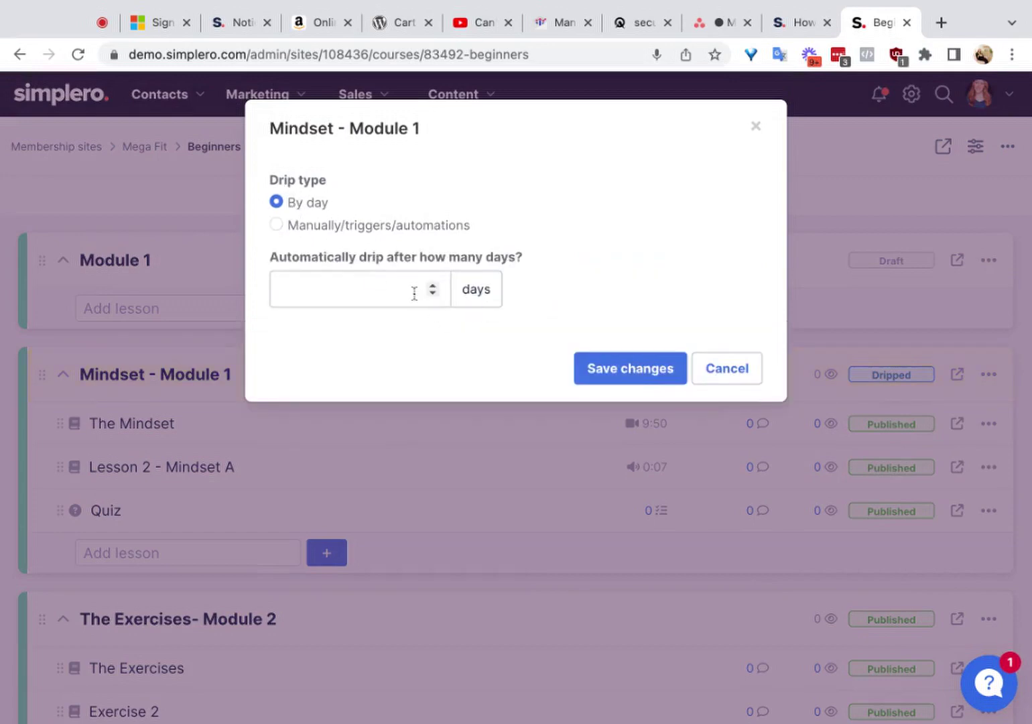
click(372, 227)
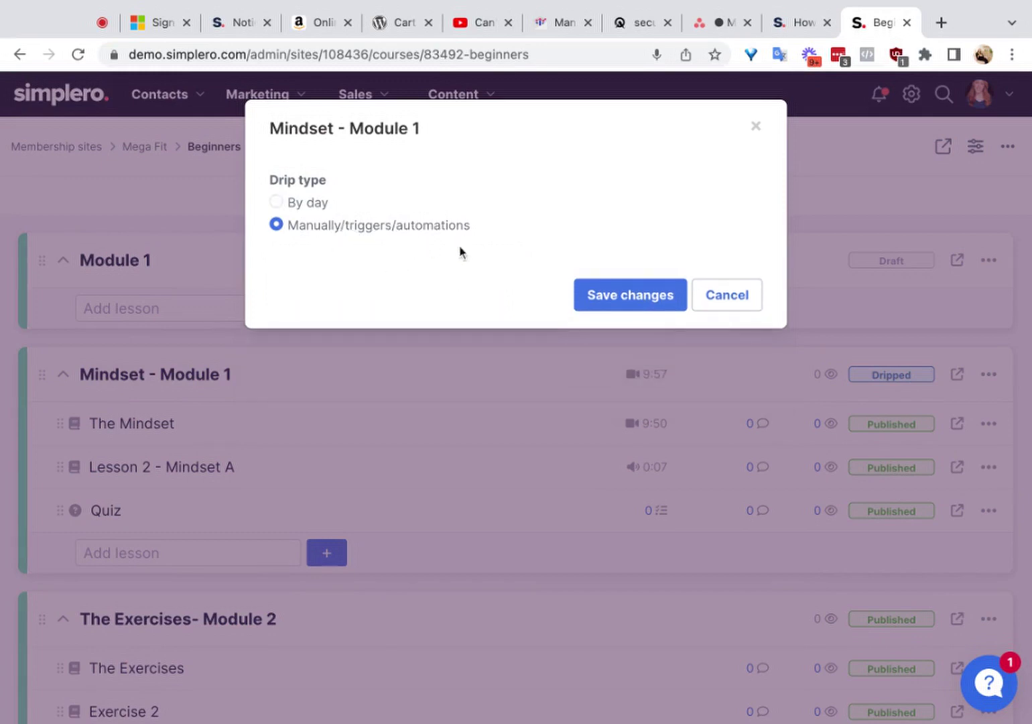
click(664, 299)
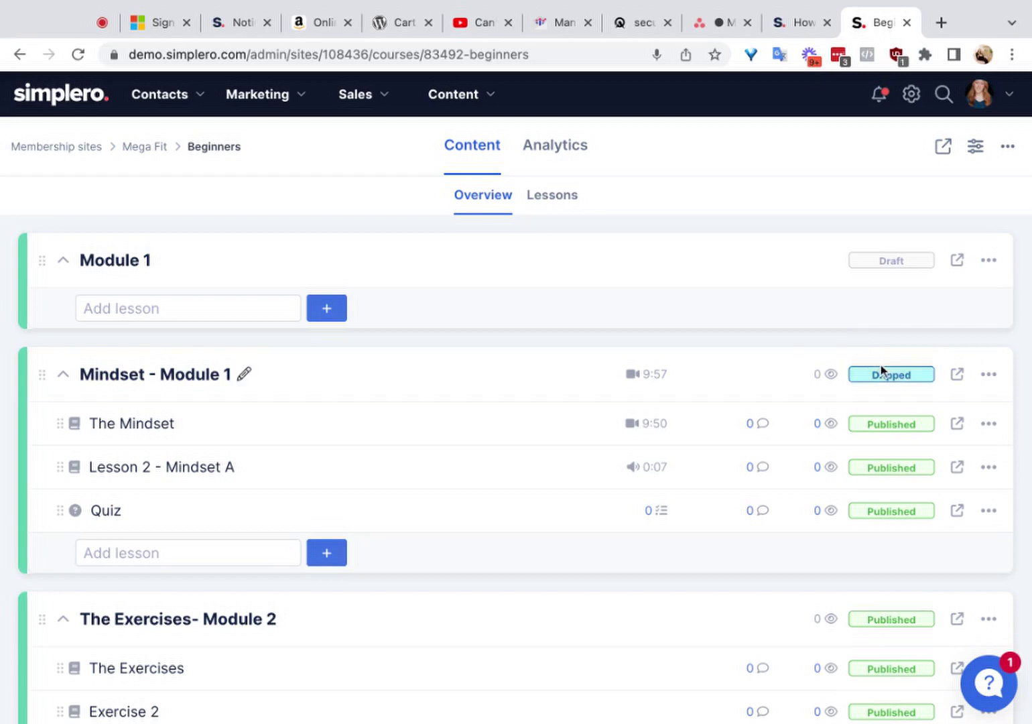
Set the publish state of Mindset - Module 1 back to Published and look over the remaining modules
click(901, 374)
click(906, 429)
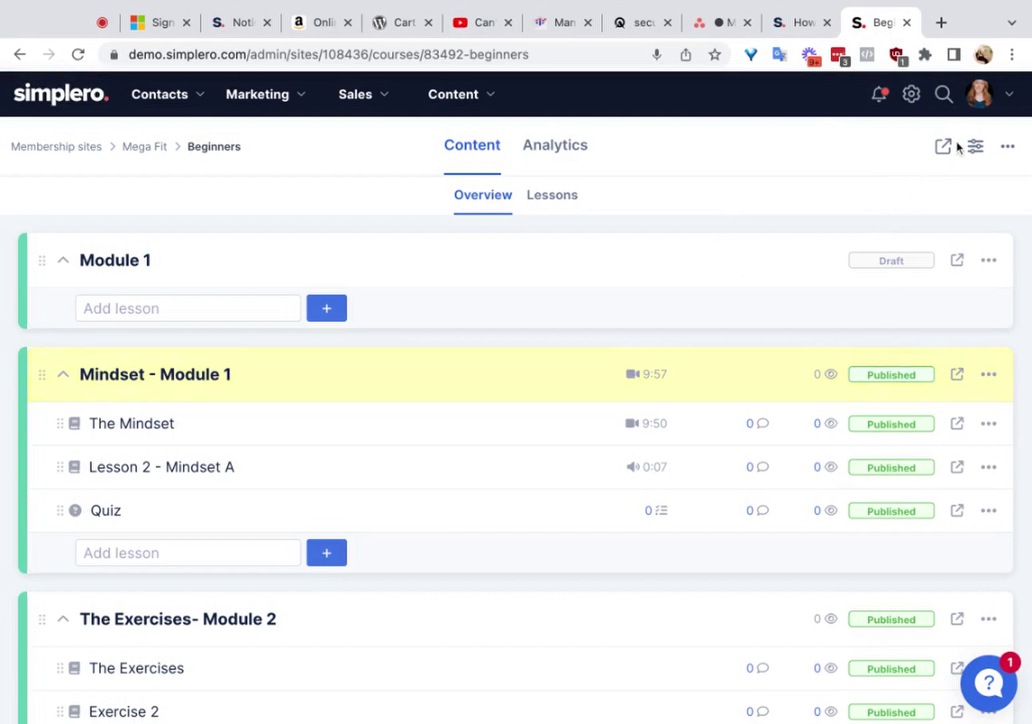
scroll(802, 490, down, 4)
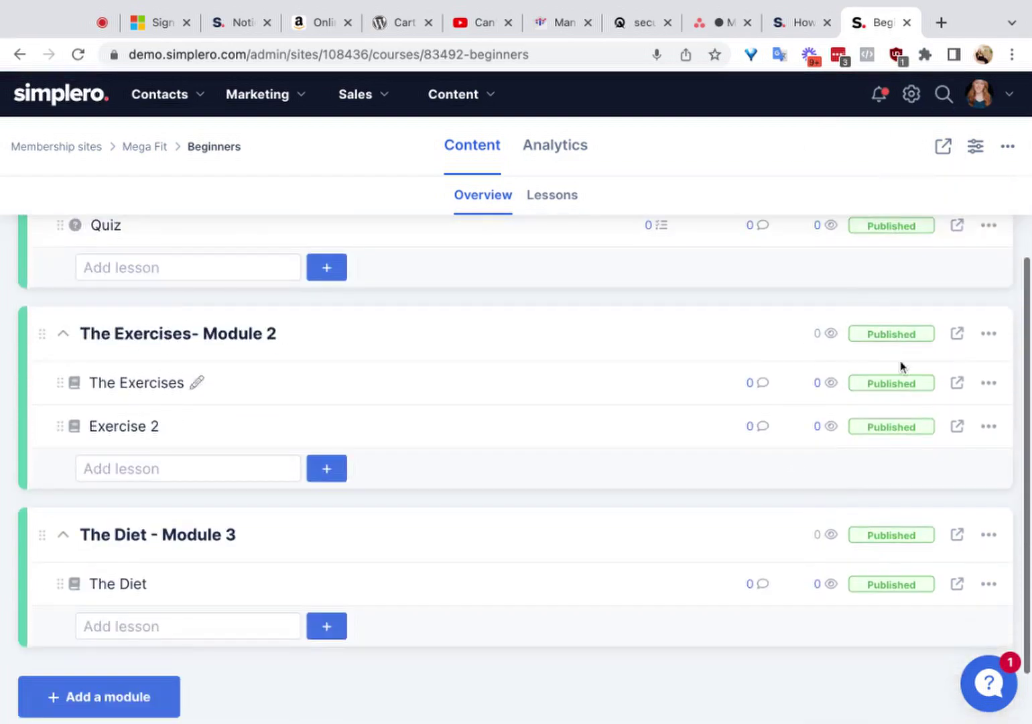
scroll(853, 597, up, 4)
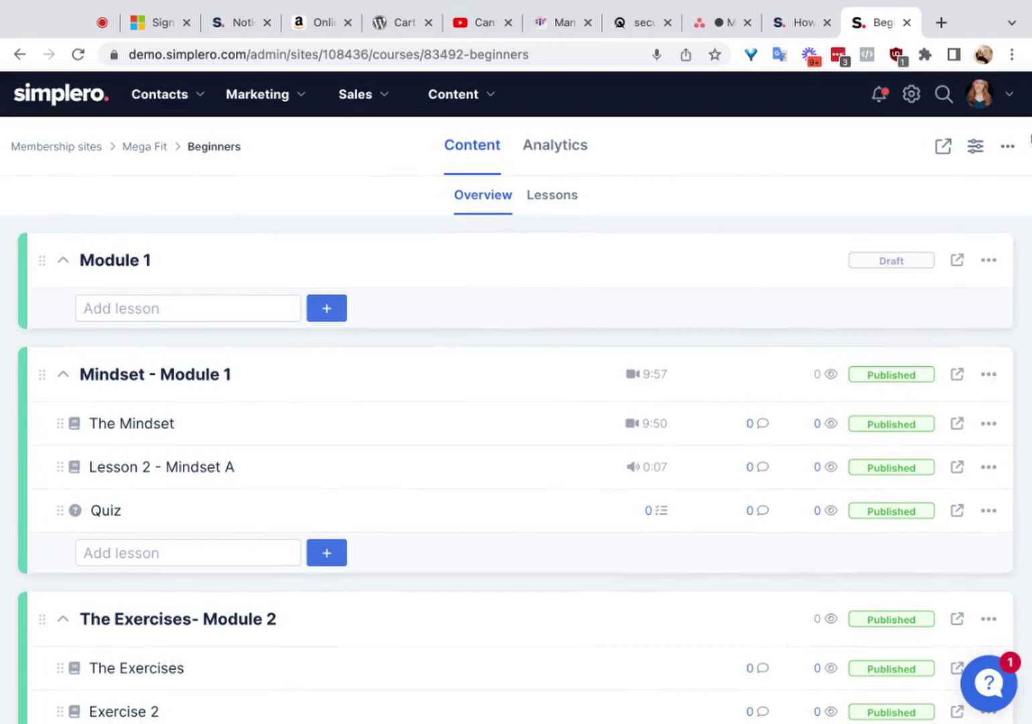
View which products give people access to the Beginners course, and return to the course overview
click(1009, 149)
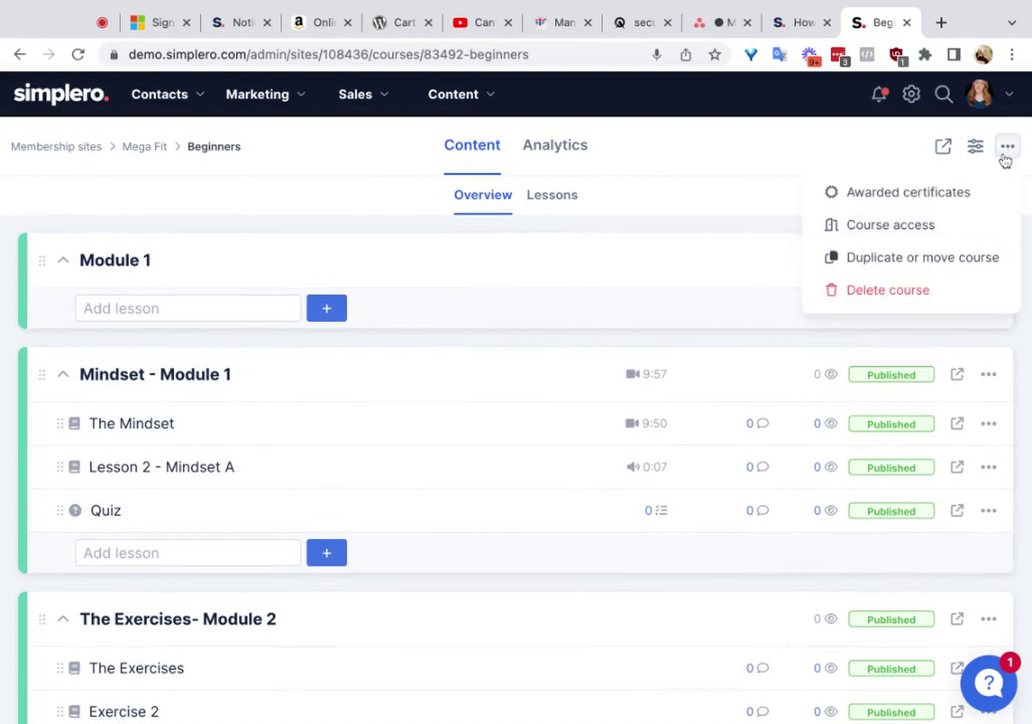
click(903, 228)
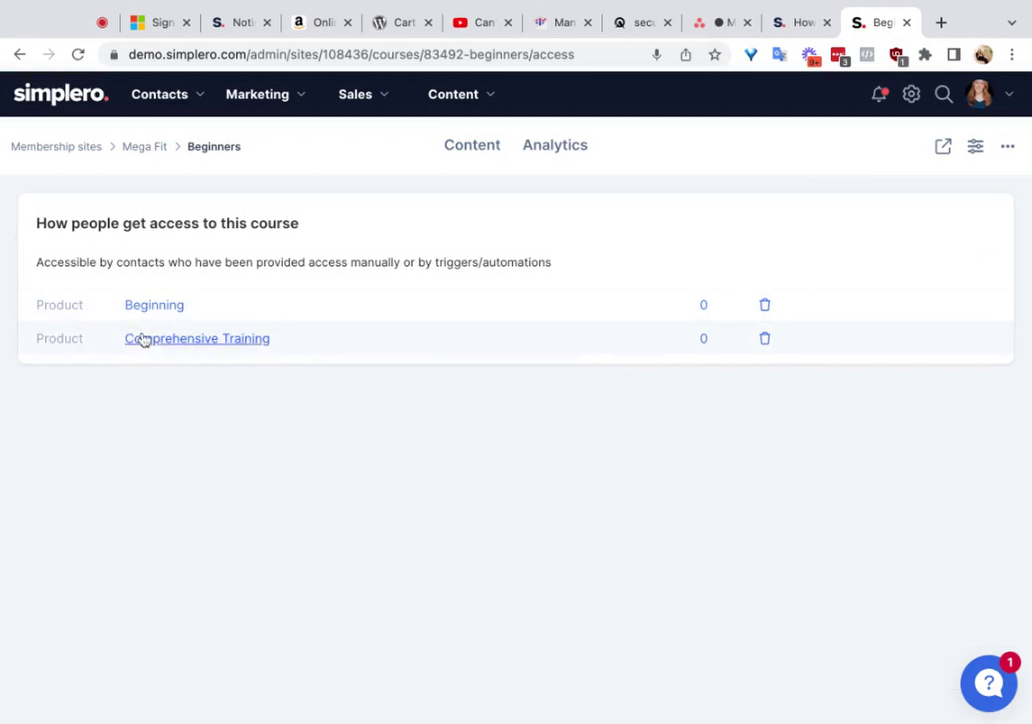
click(22, 56)
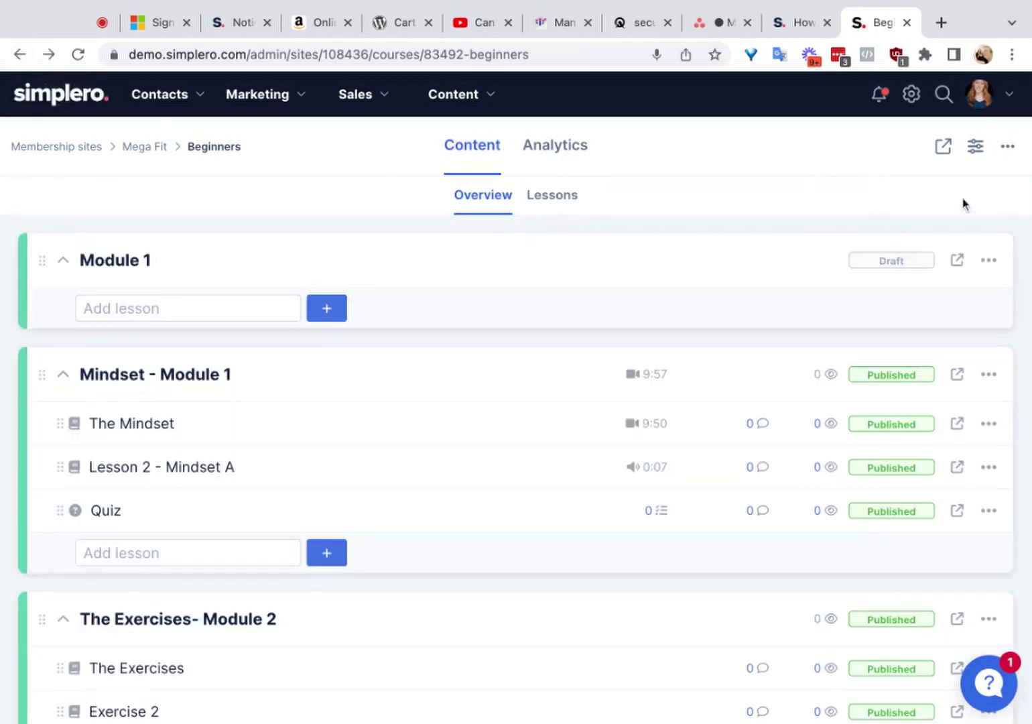
Choose Main website as the destination for duplicating or moving the Beginners course, and cancel without applying either
click(1008, 147)
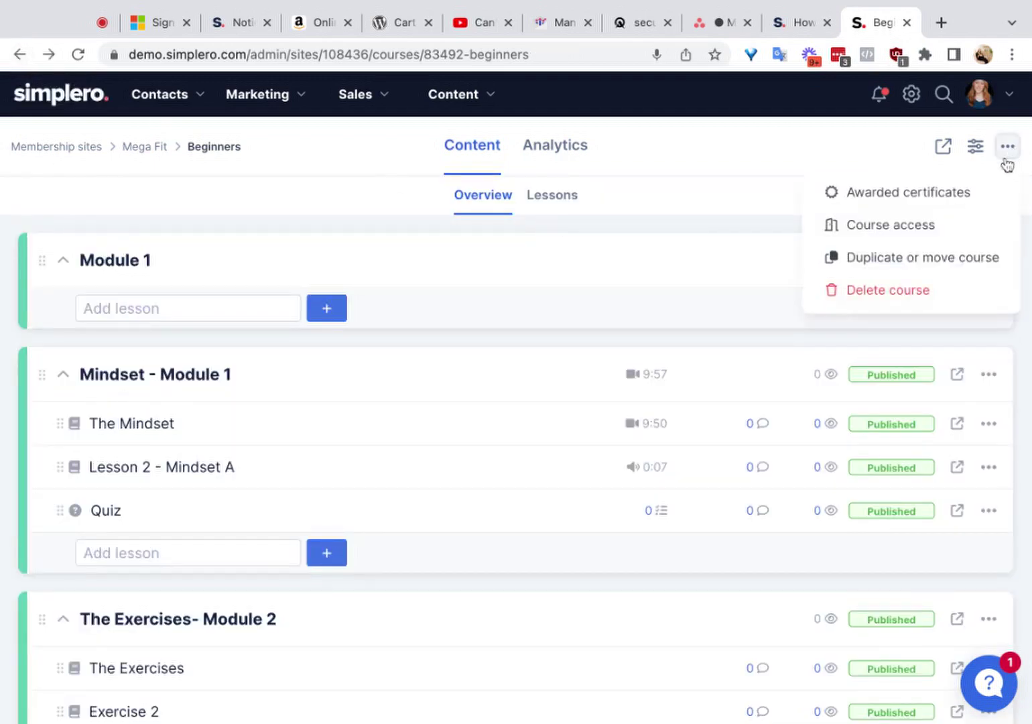
click(909, 258)
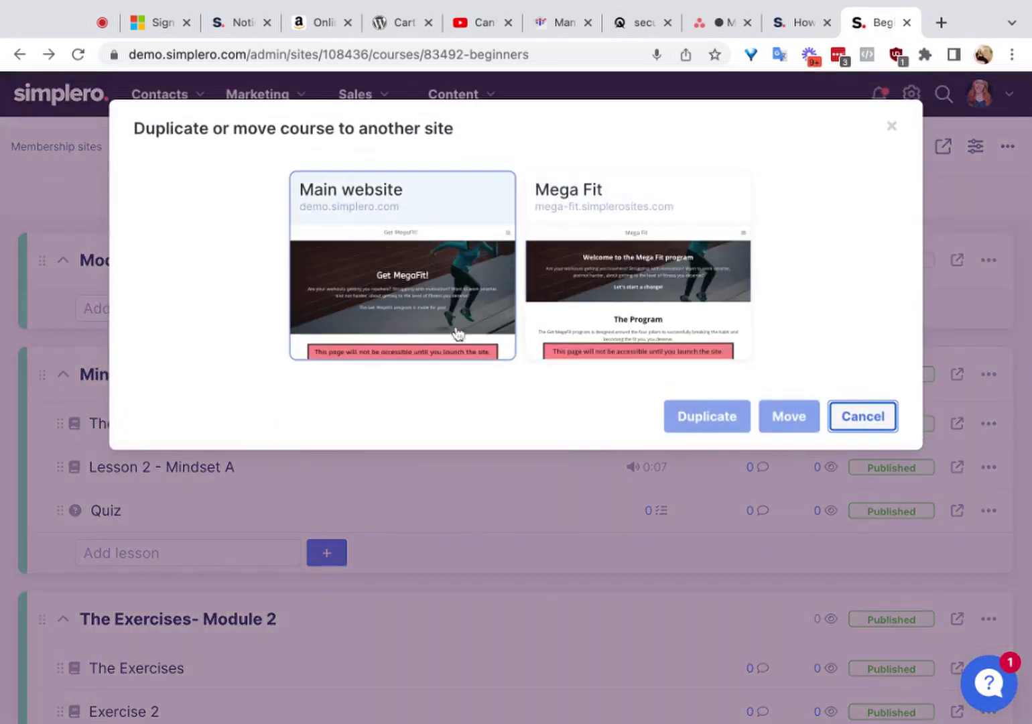
click(507, 297)
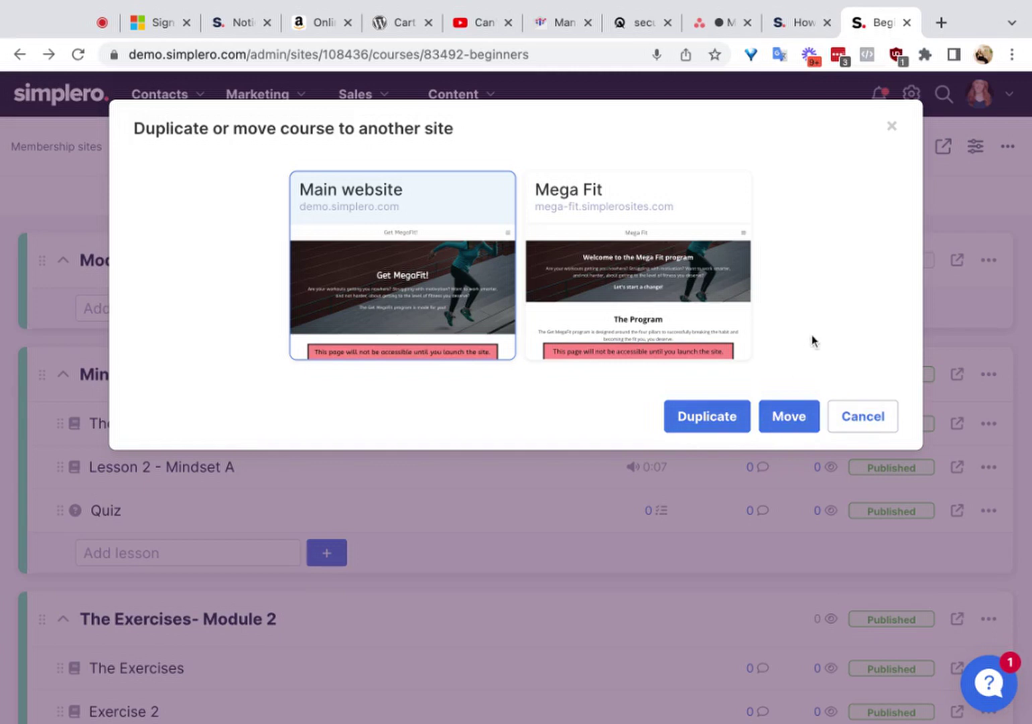
click(864, 416)
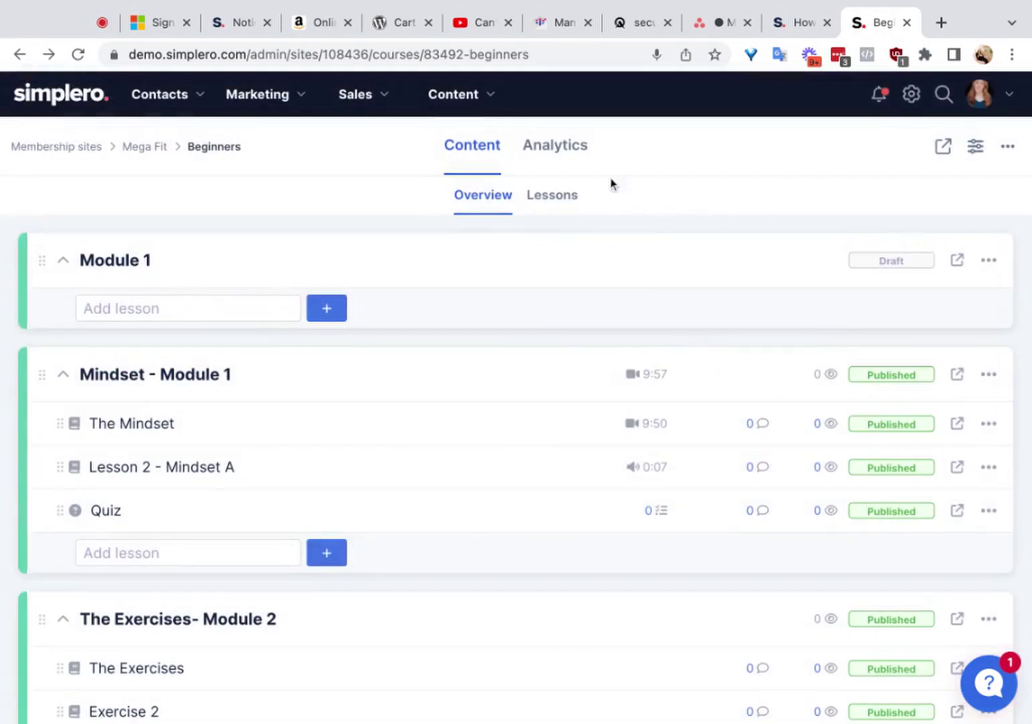
Review the course analytics by member, checking lesson completion, lesson videos, and the Module 1 and Module 2 views
click(567, 153)
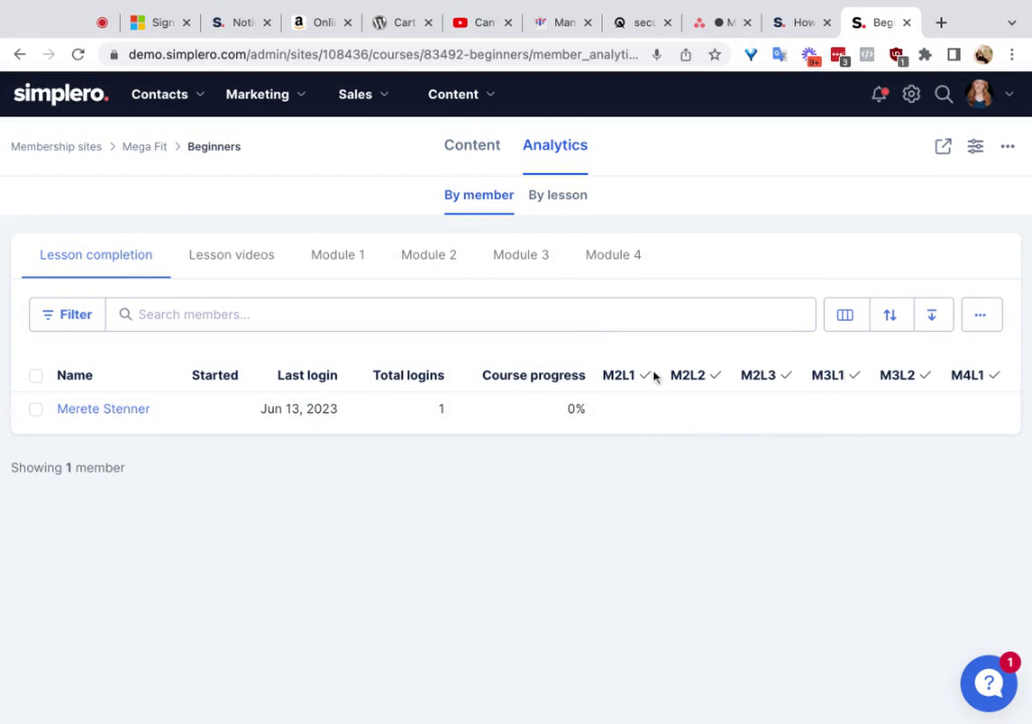
click(277, 270)
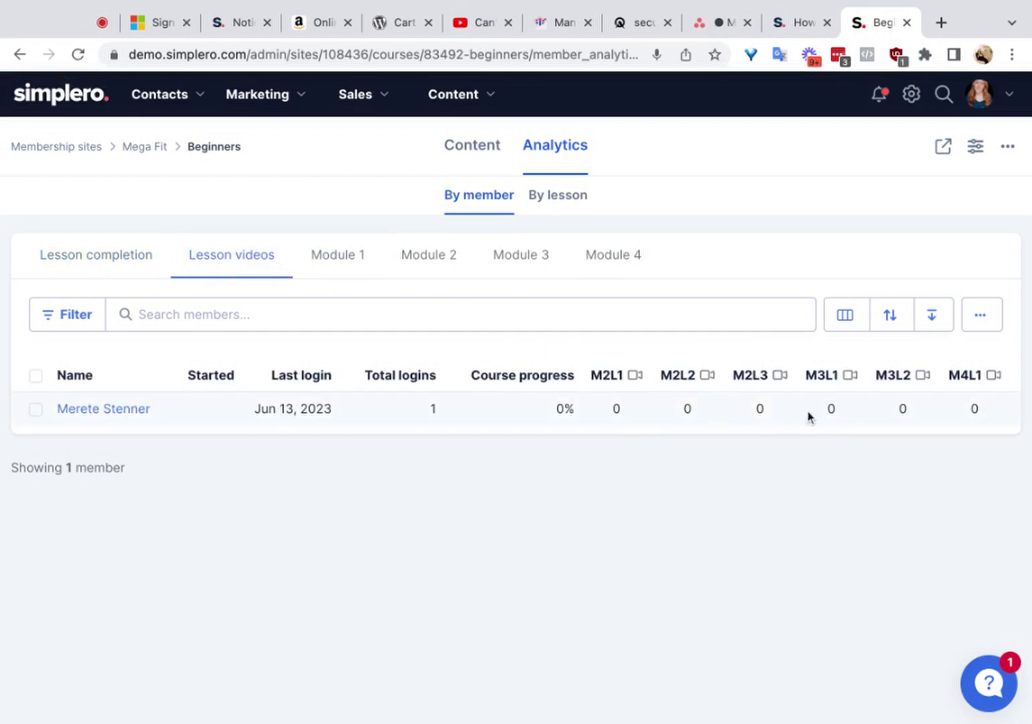
click(437, 266)
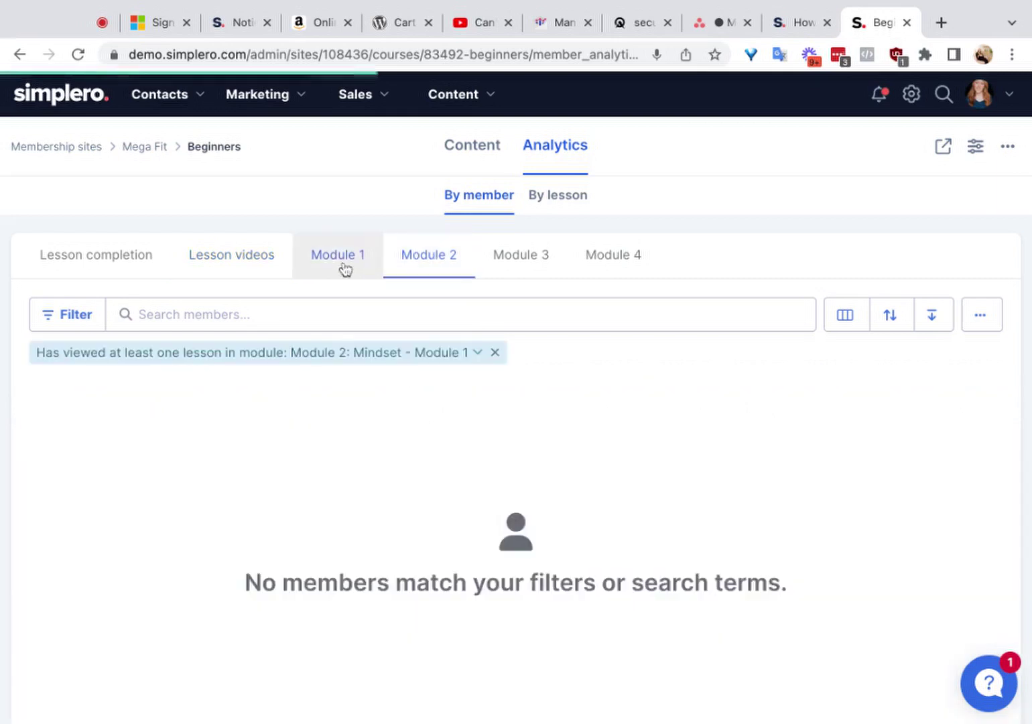
click(337, 267)
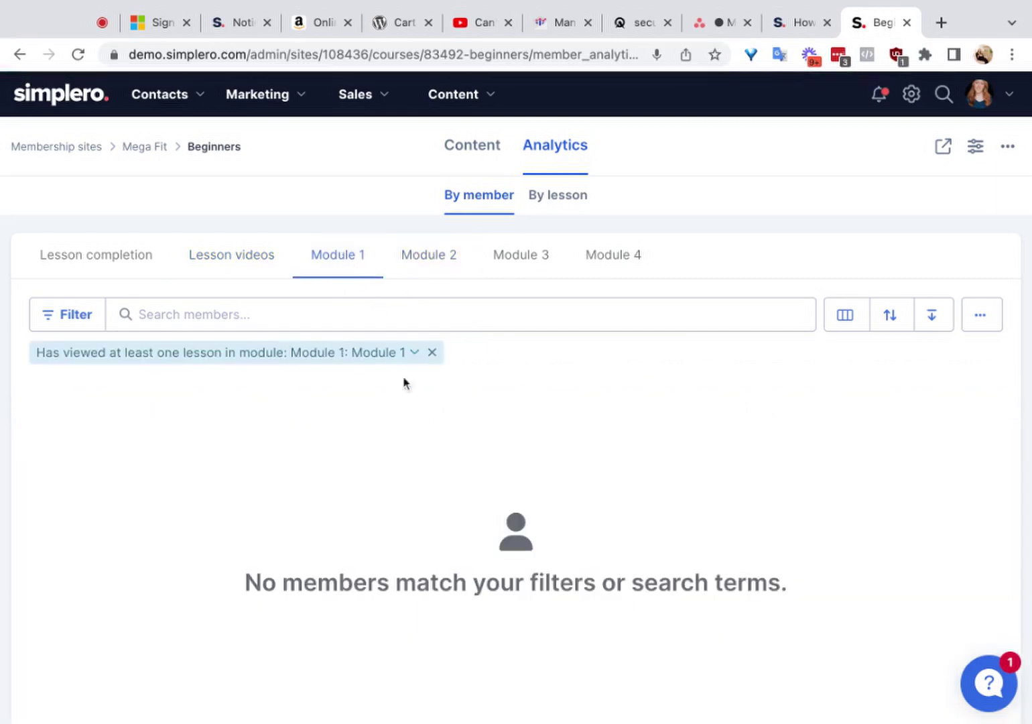
click(97, 267)
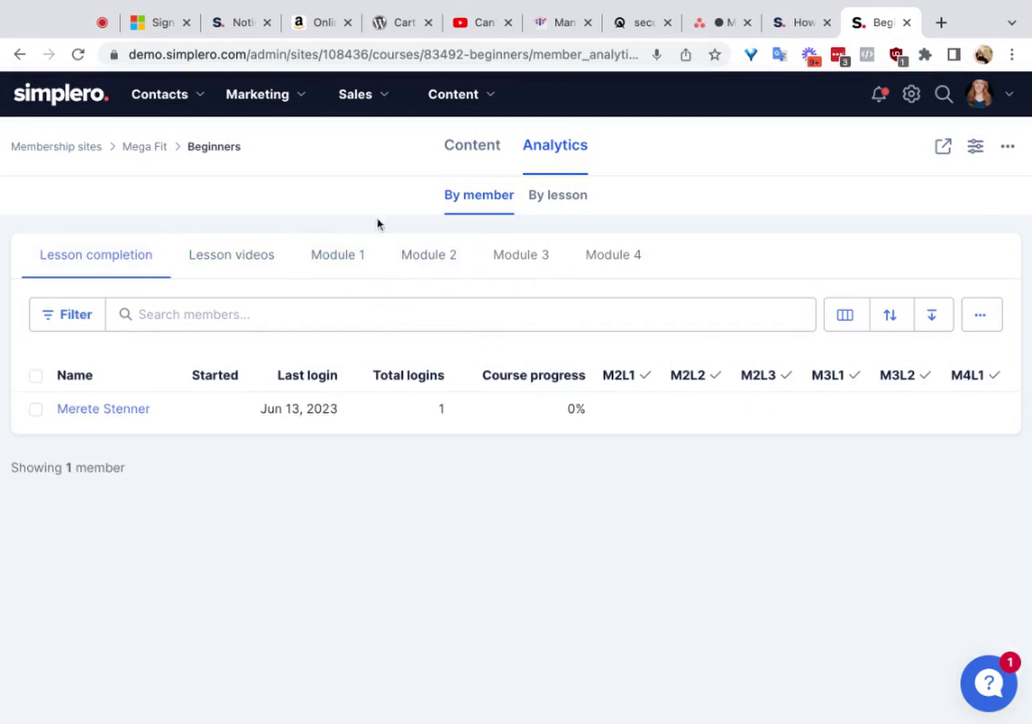
Review the course analytics by lesson, go back to the member view, and return to the course content
click(567, 212)
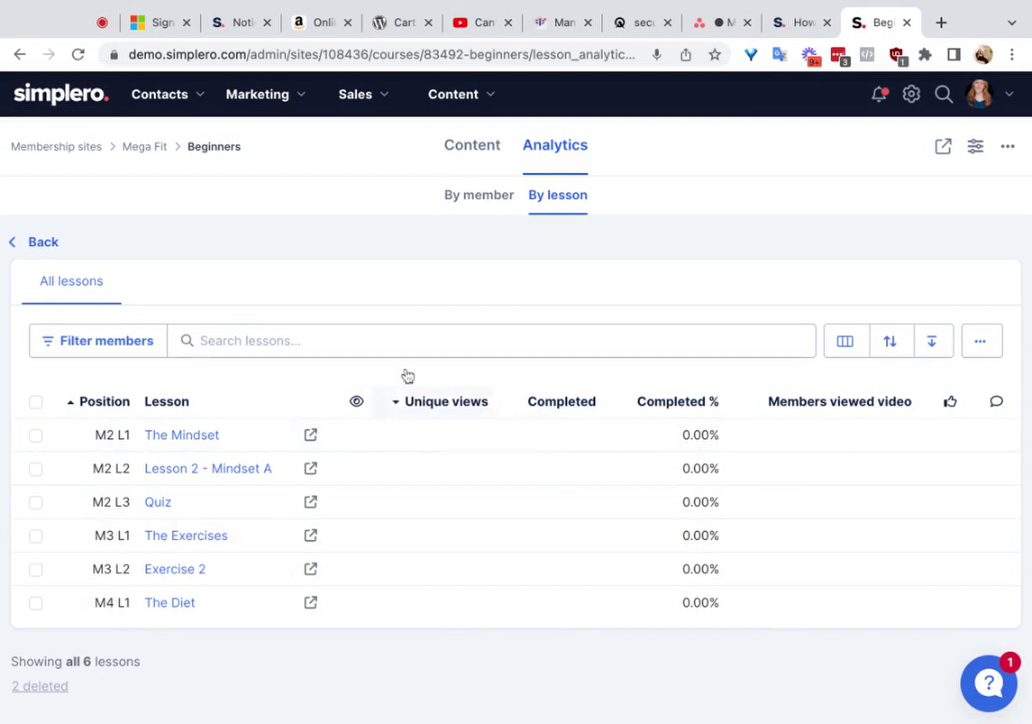
click(499, 194)
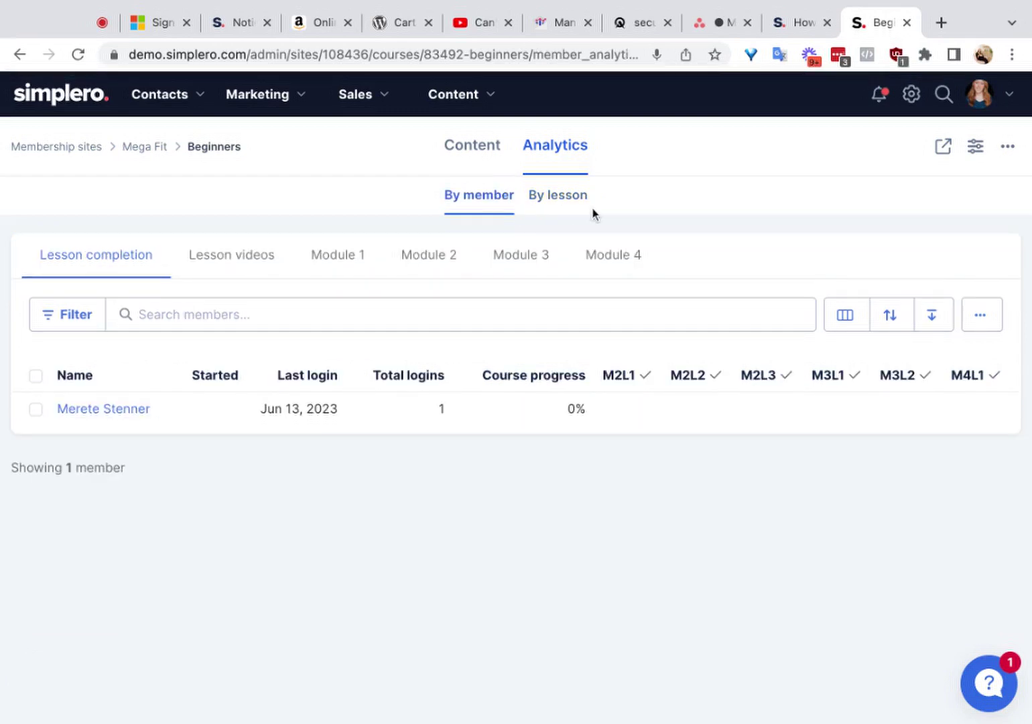
click(486, 145)
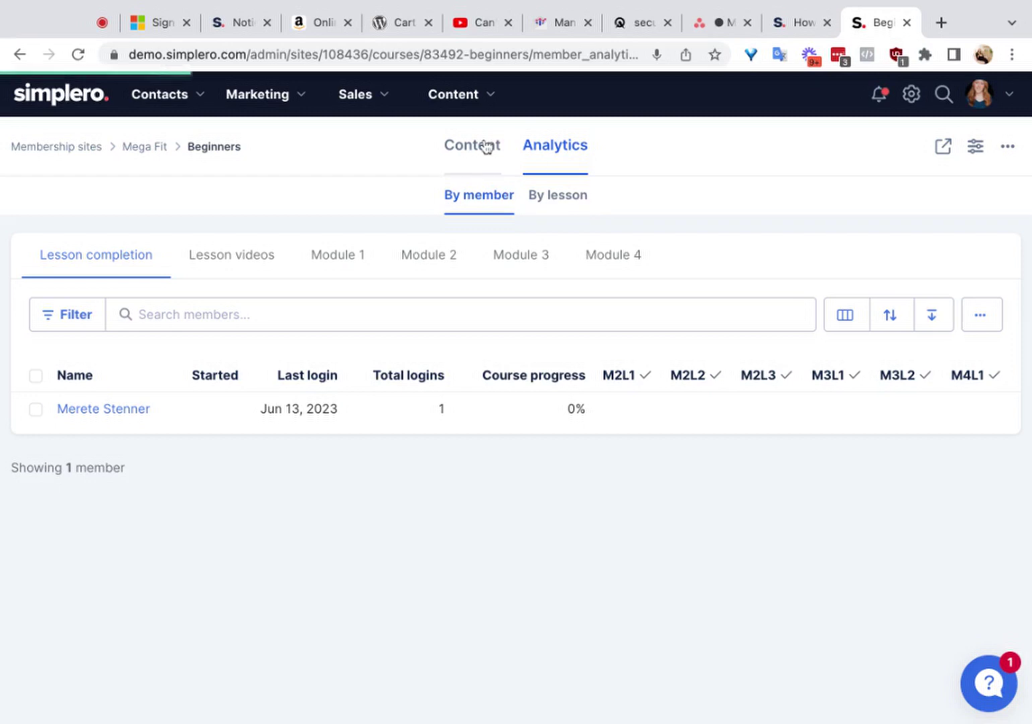